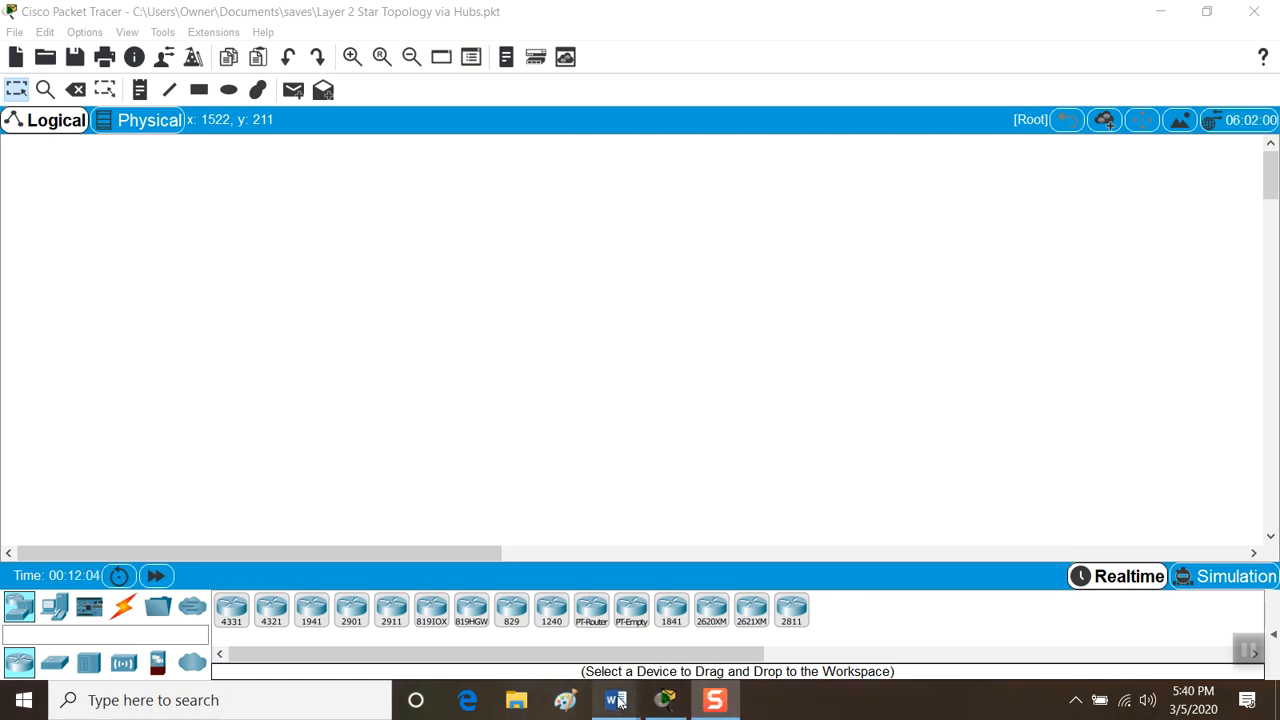
Switch to the Word document with the Class C network range and add "DNS 1.1.1.1" beside the gateway address.
mouse_move(615, 700)
click(569, 645)
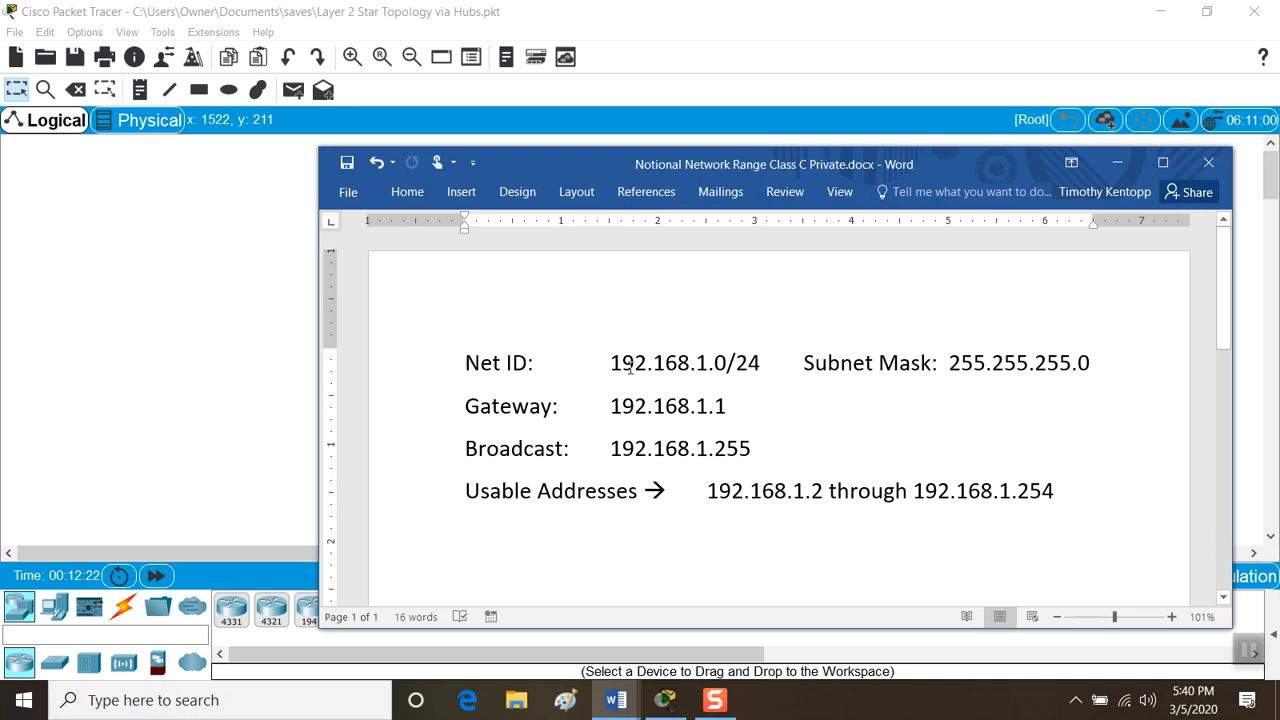
drag(612, 363, 727, 368)
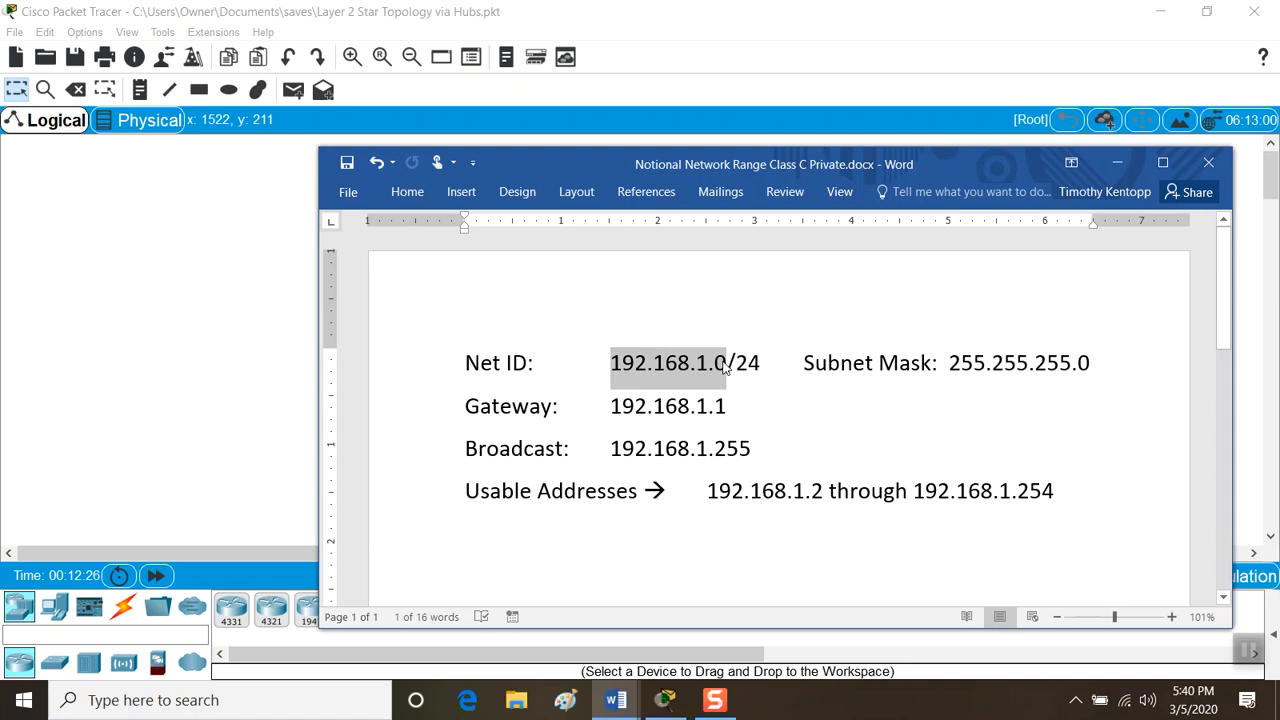
click(782, 400)
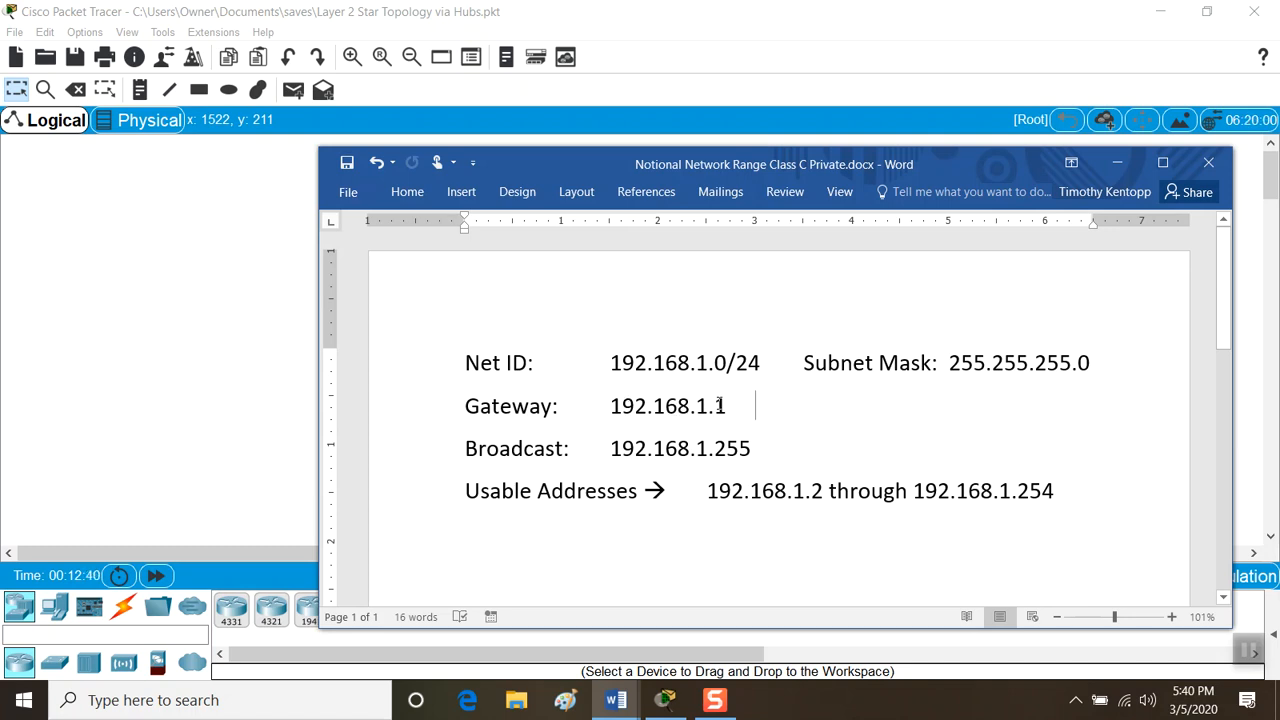
drag(716, 400, 733, 405)
click(789, 410)
key(Tab)
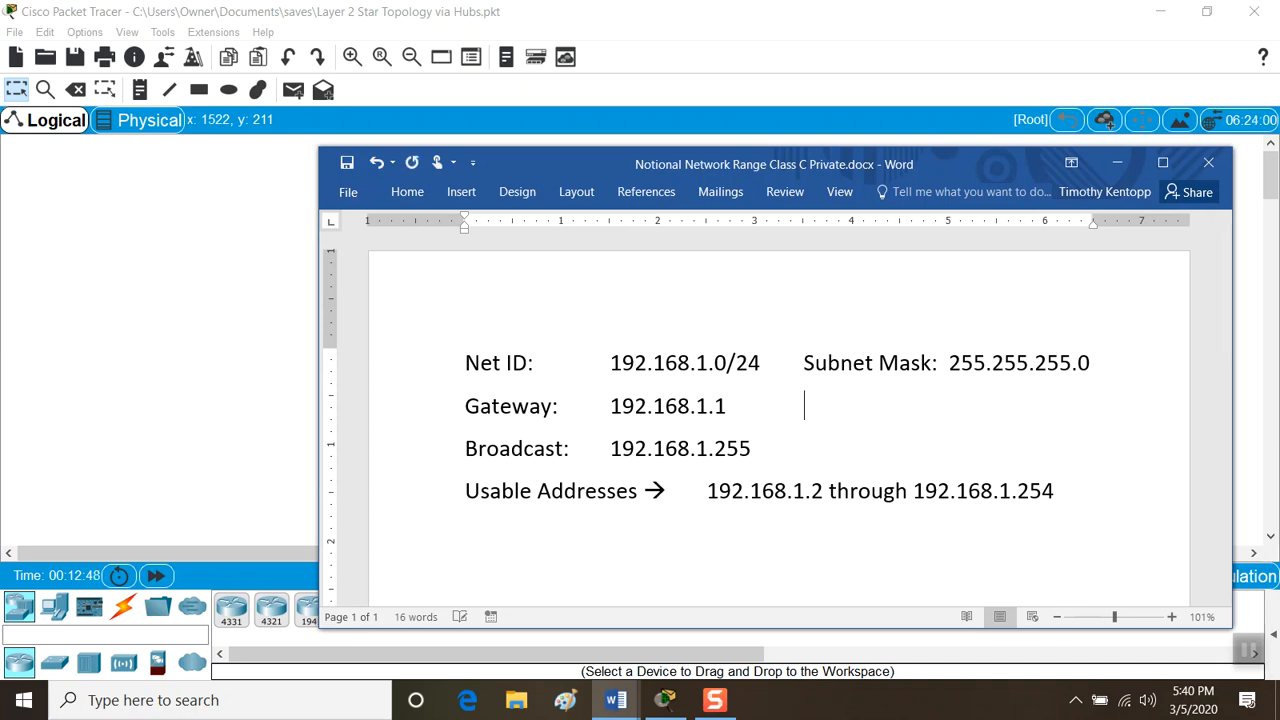
text(DNS 1.1.1.1)
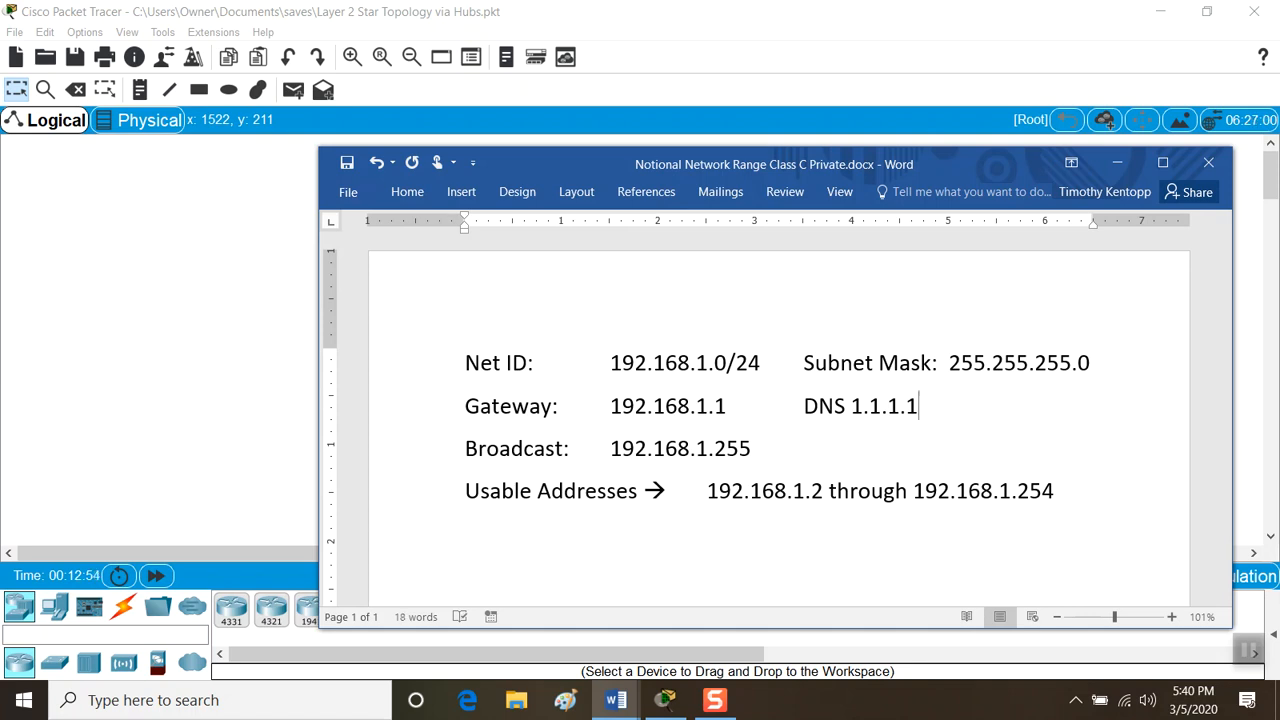
Review the broadcast address and usable address range in the Word notes, and return to Packet Tracer.
click(757, 450)
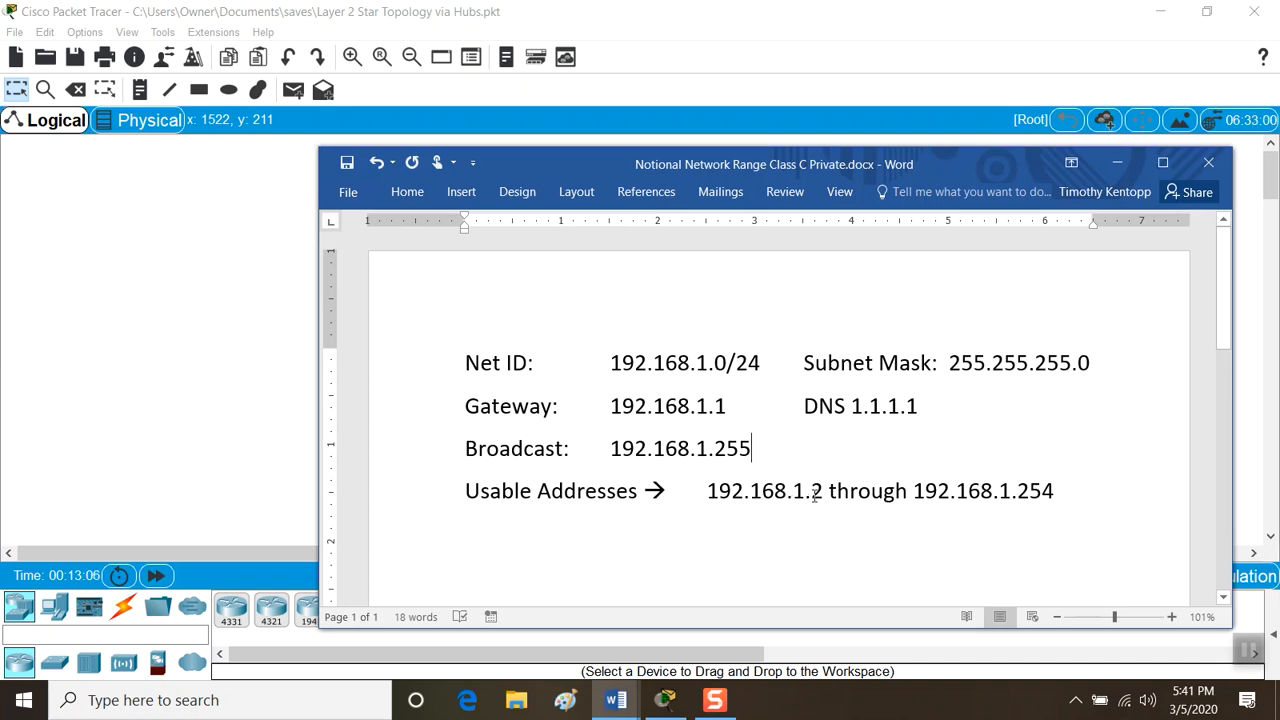
drag(811, 491, 823, 491)
click(1018, 491)
drag(1018, 491, 1062, 490)
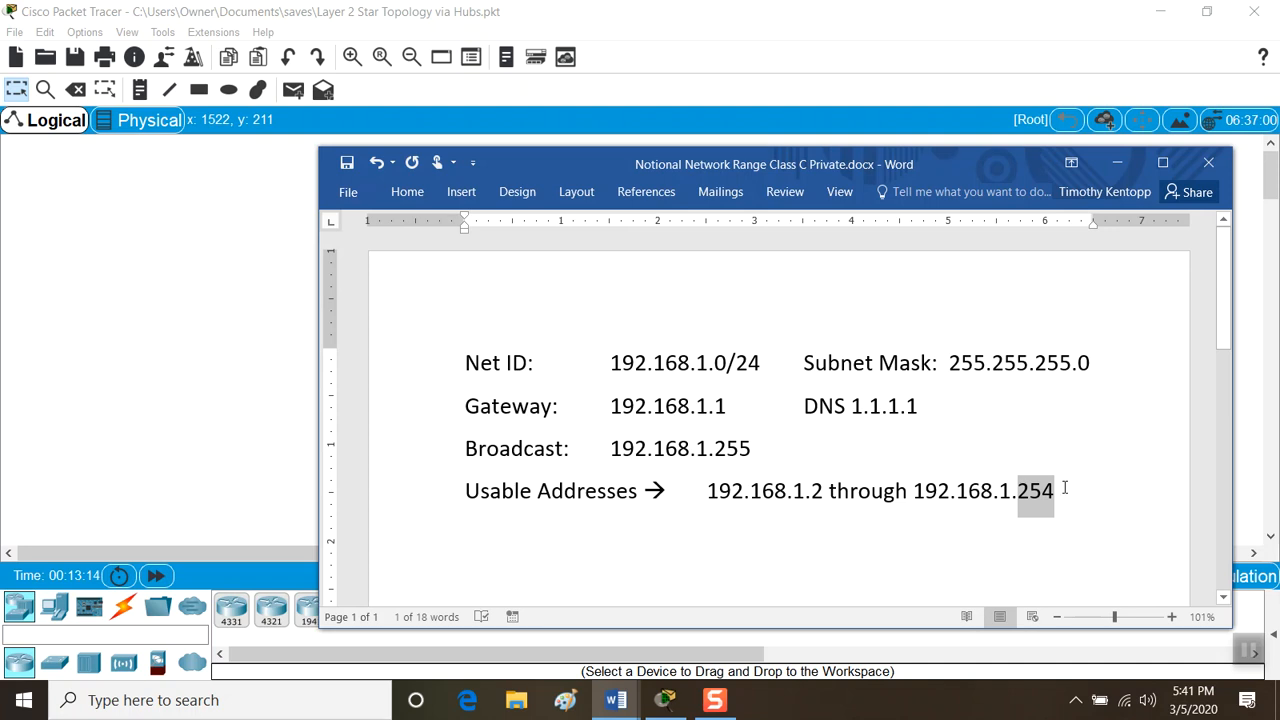
click(1131, 162)
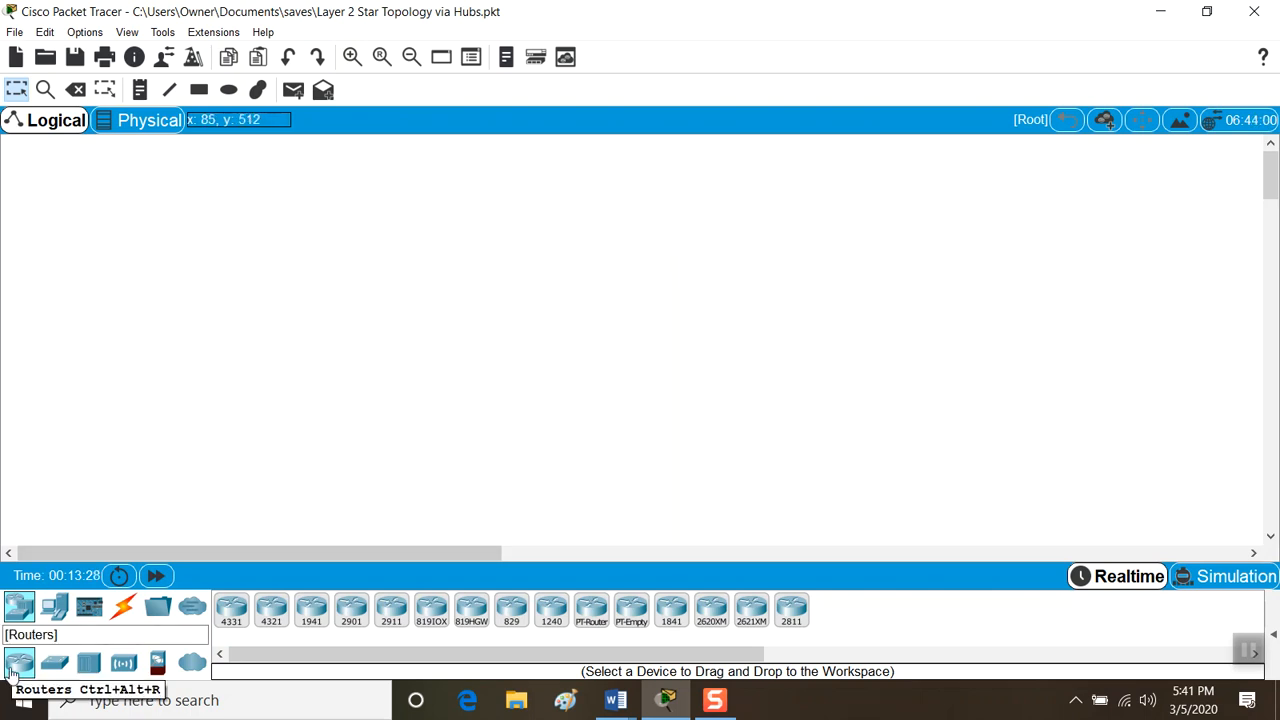
Place two PT-Hub devices side by side in the empty logical workspace, leaving room for a link between them.
click(57, 610)
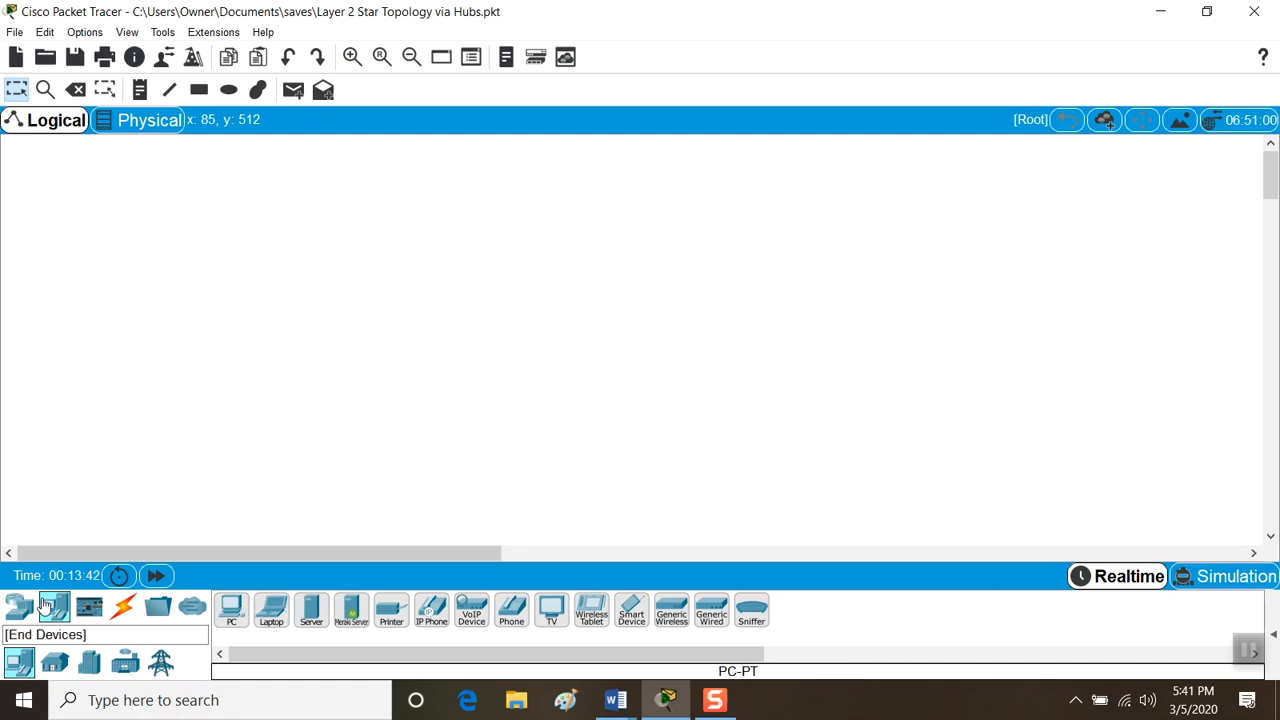
click(22, 610)
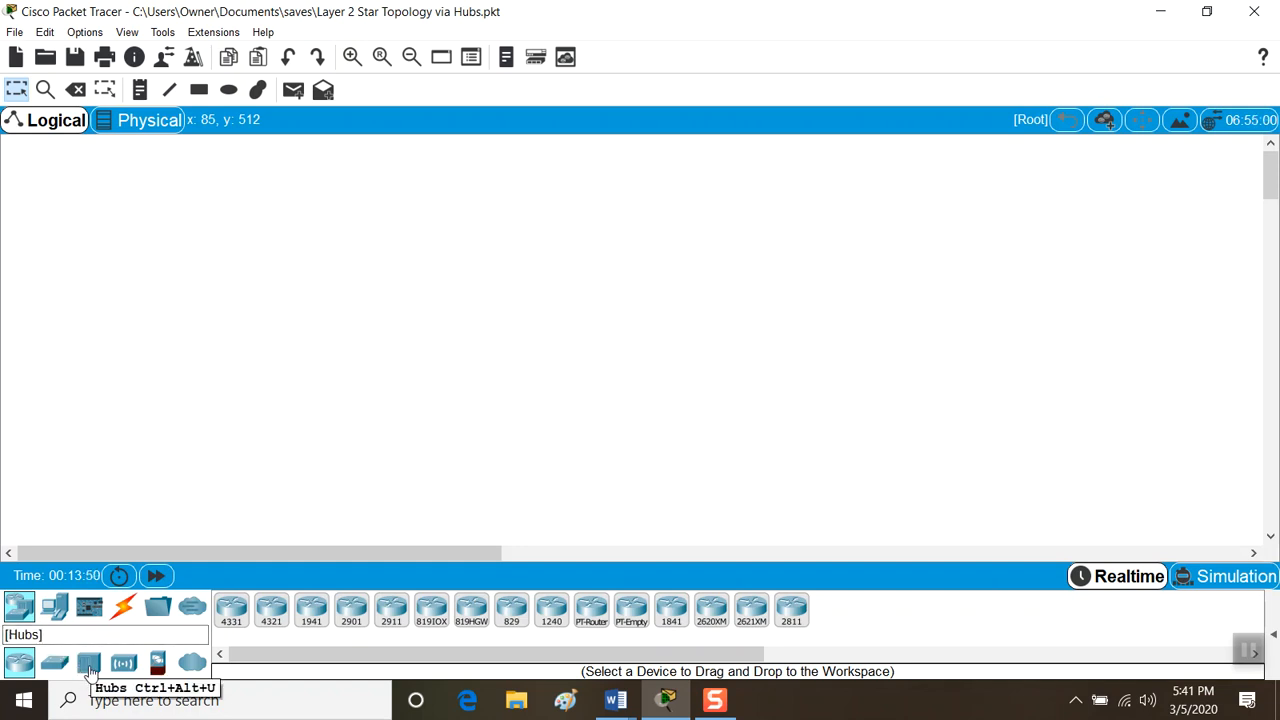
click(89, 665)
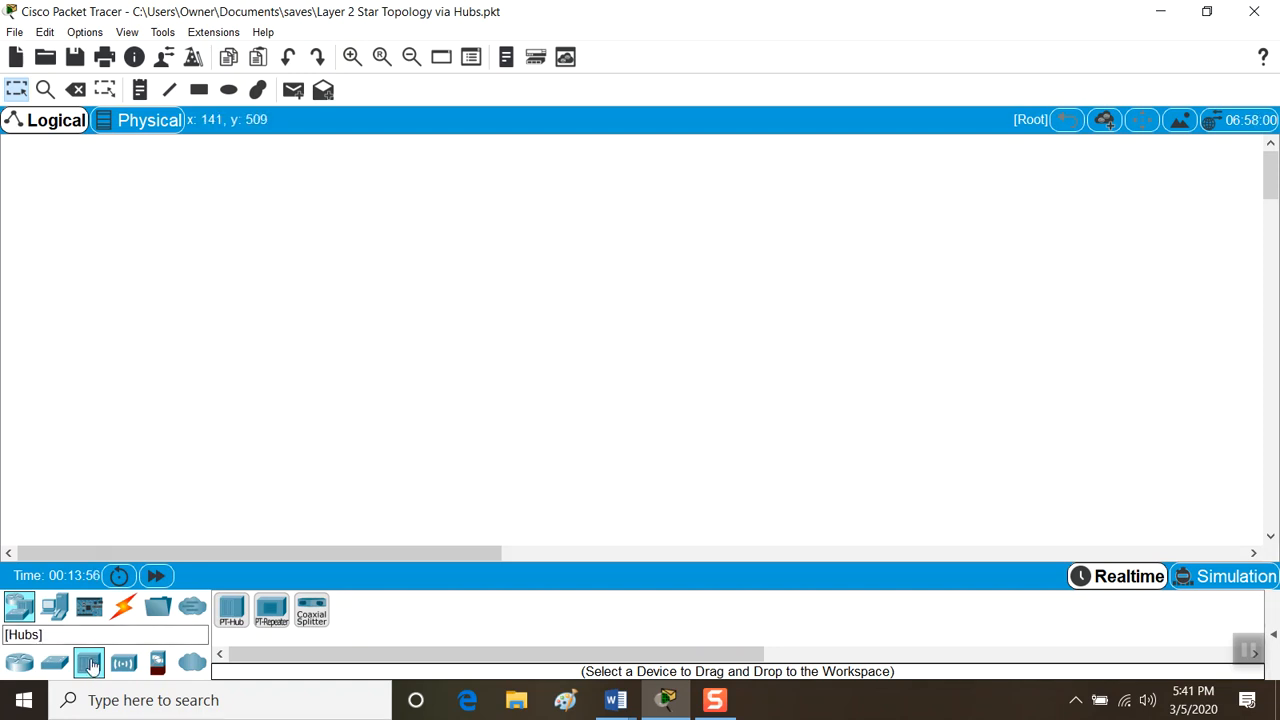
drag(231, 609, 205, 340)
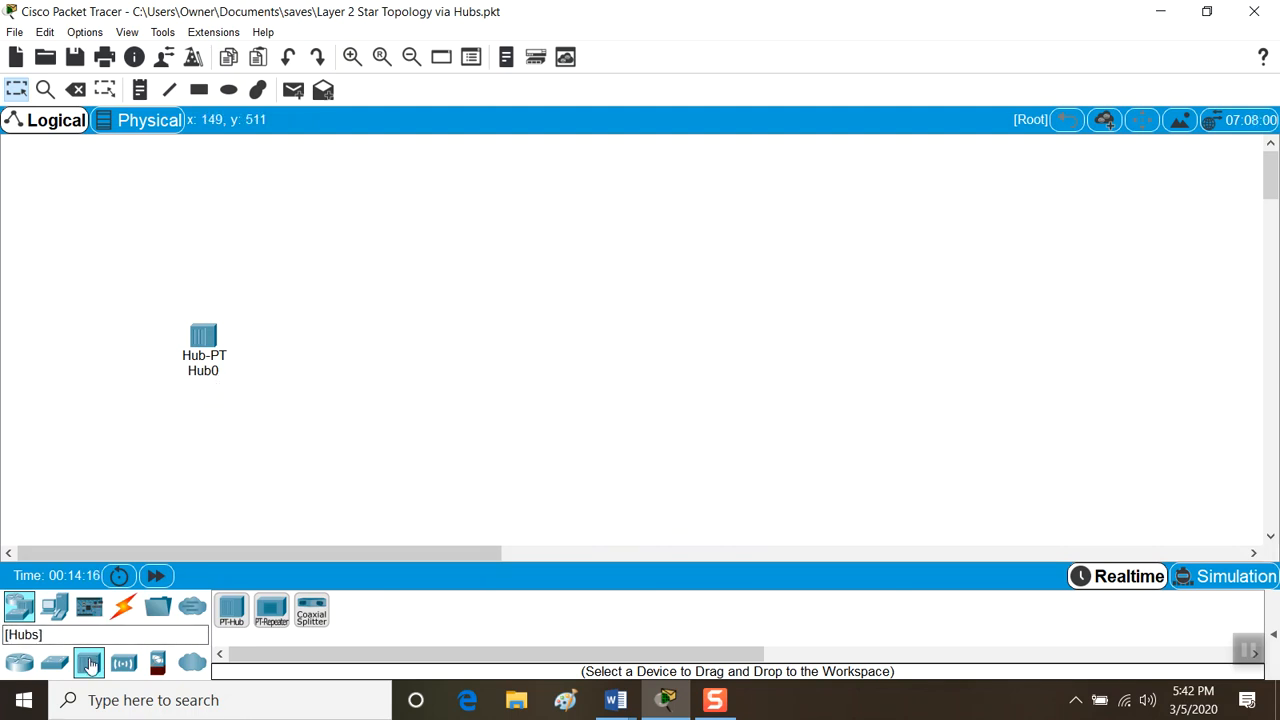
drag(231, 608, 479, 346)
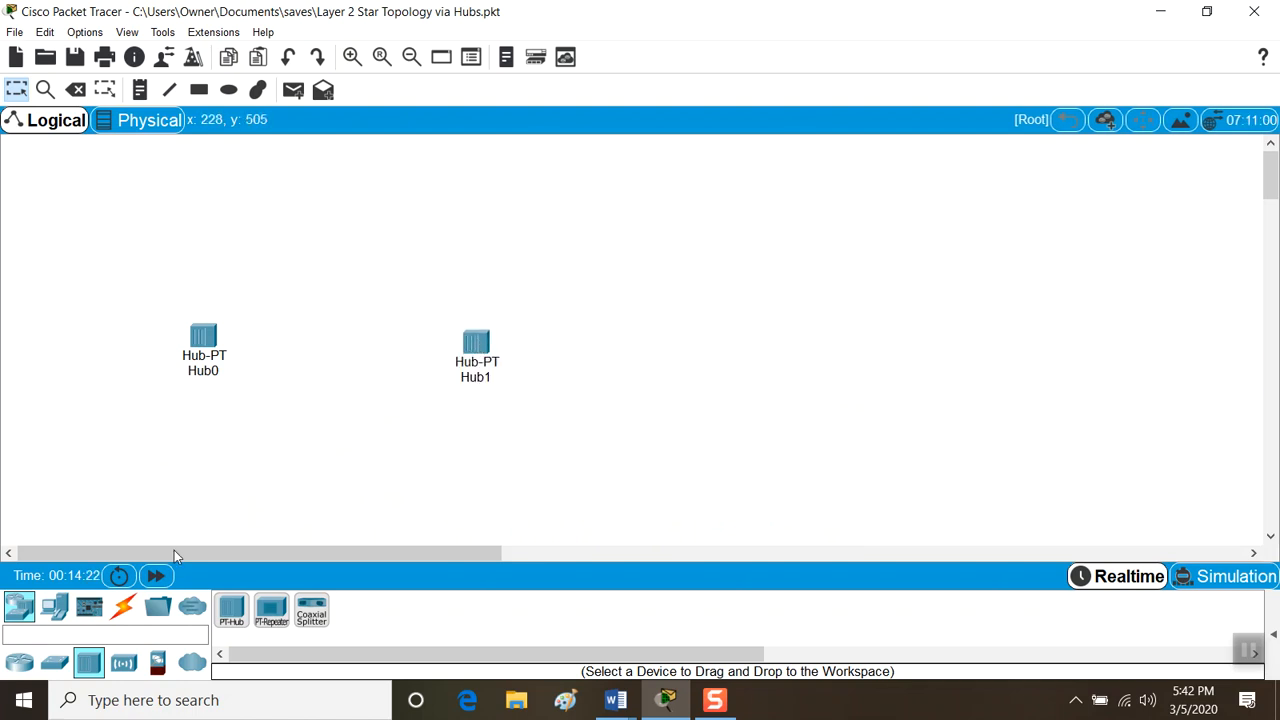
Link Hub0 to Hub1 with the automatically chosen connection type, and nudge Hub1 so the link runs nearly level.
click(126, 609)
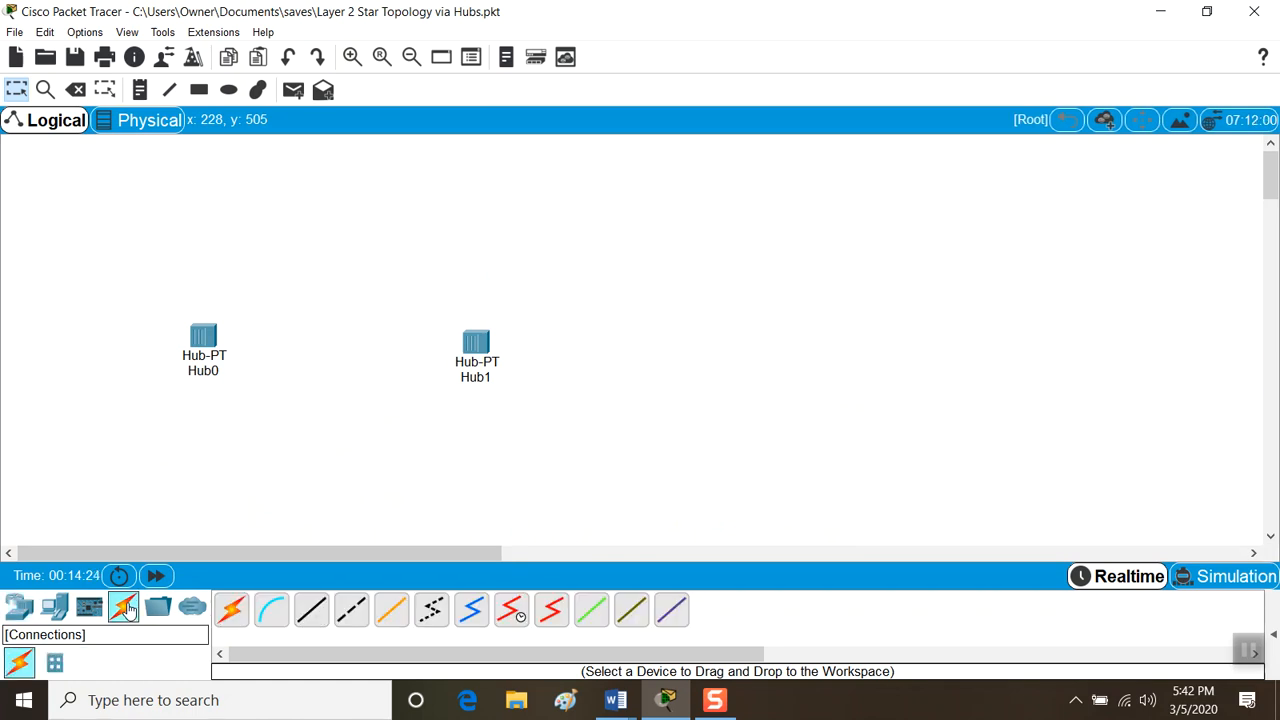
click(231, 612)
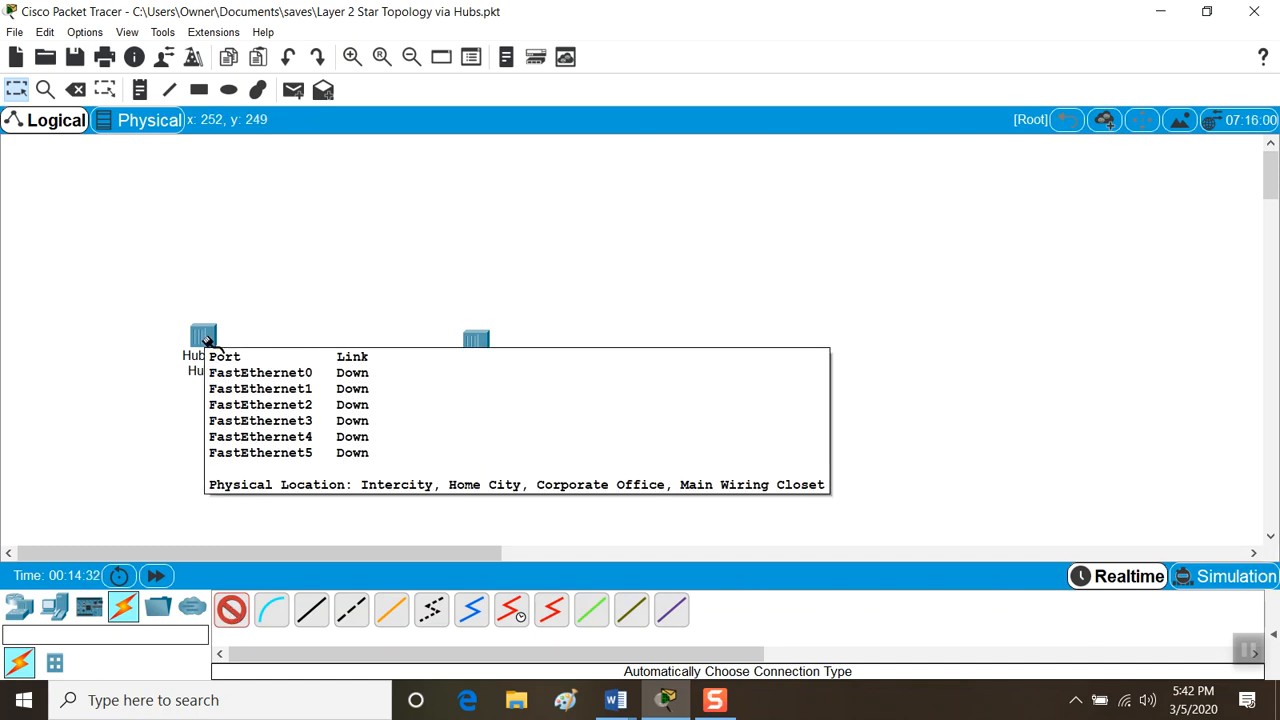
click(205, 338)
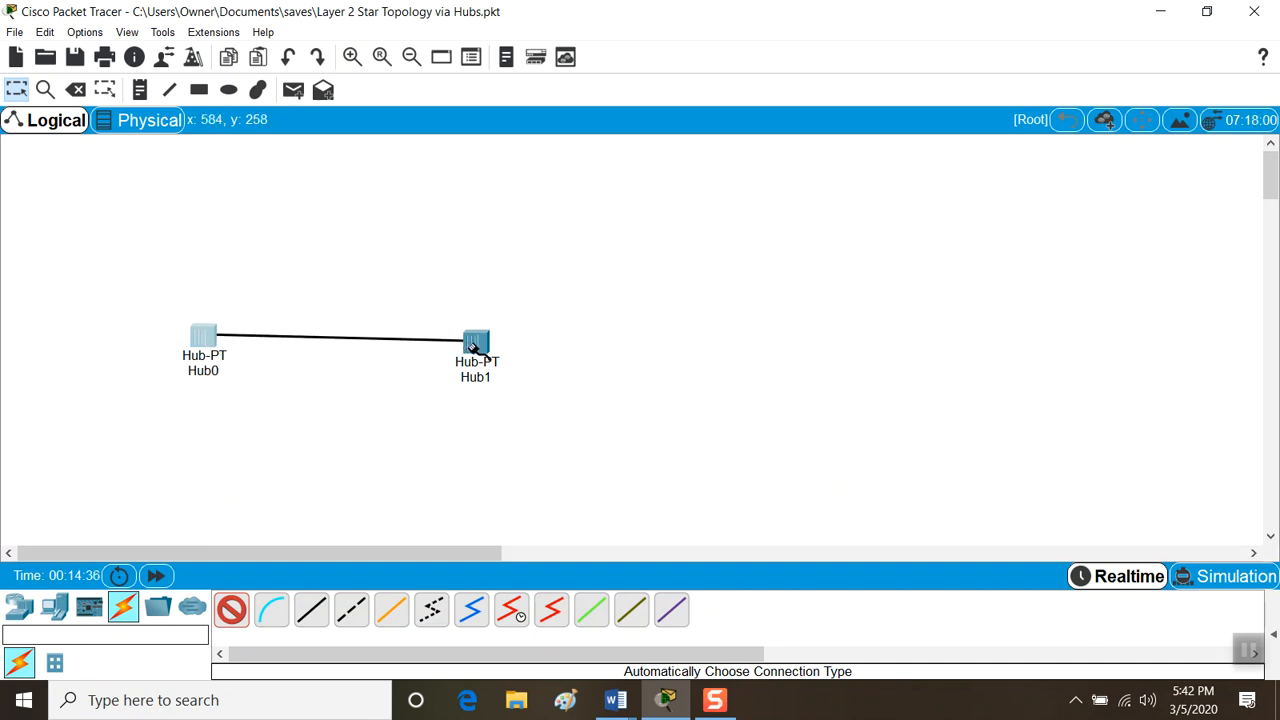
click(472, 344)
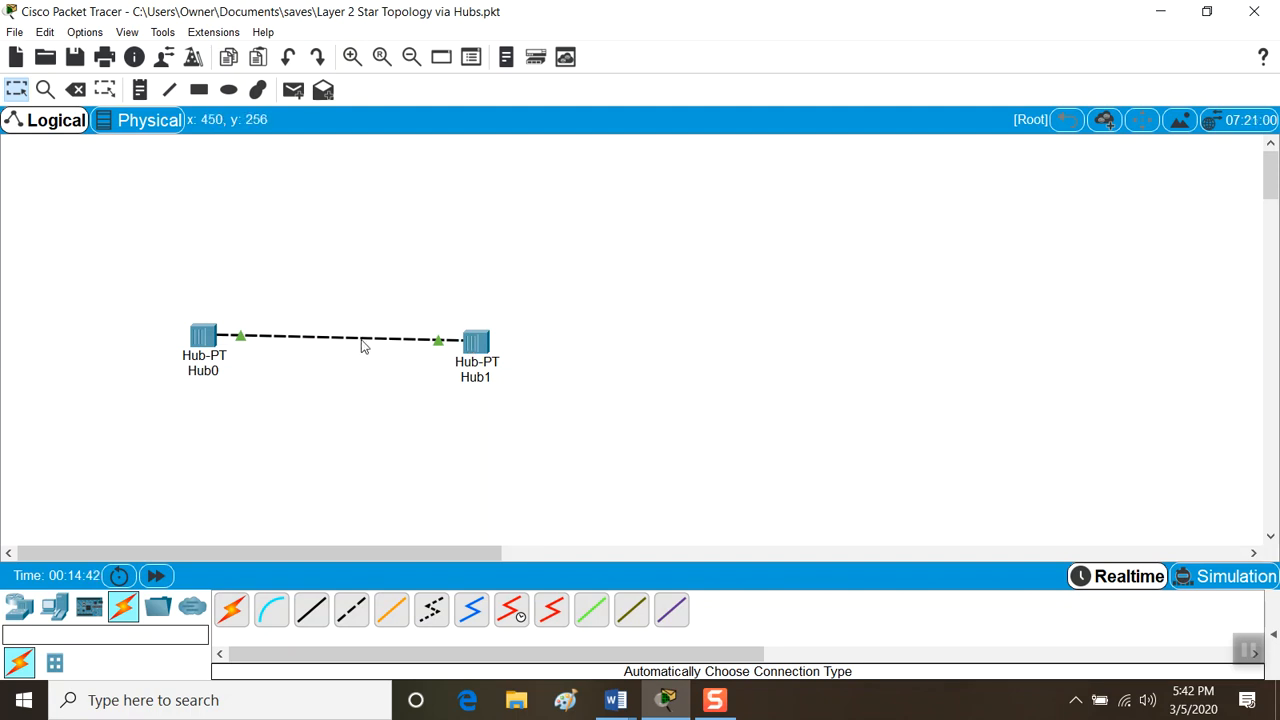
mouse_move(364, 345)
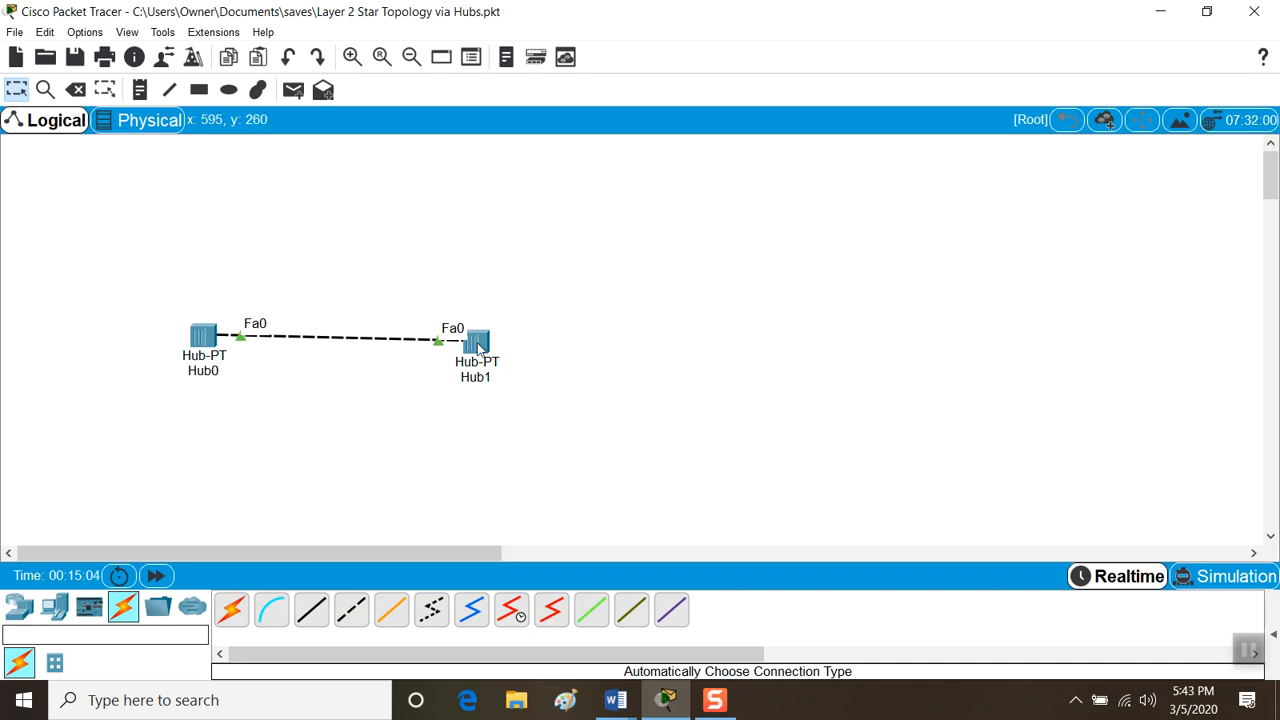
drag(478, 345, 482, 345)
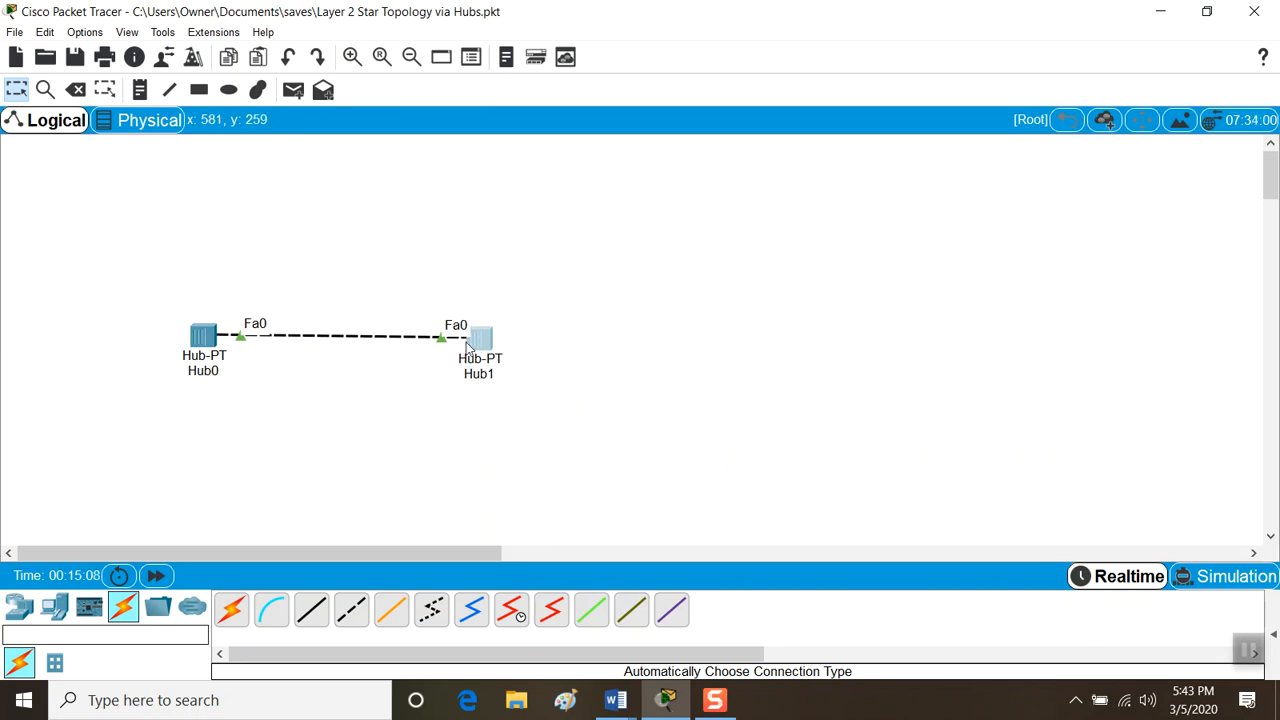
mouse_move(467, 344)
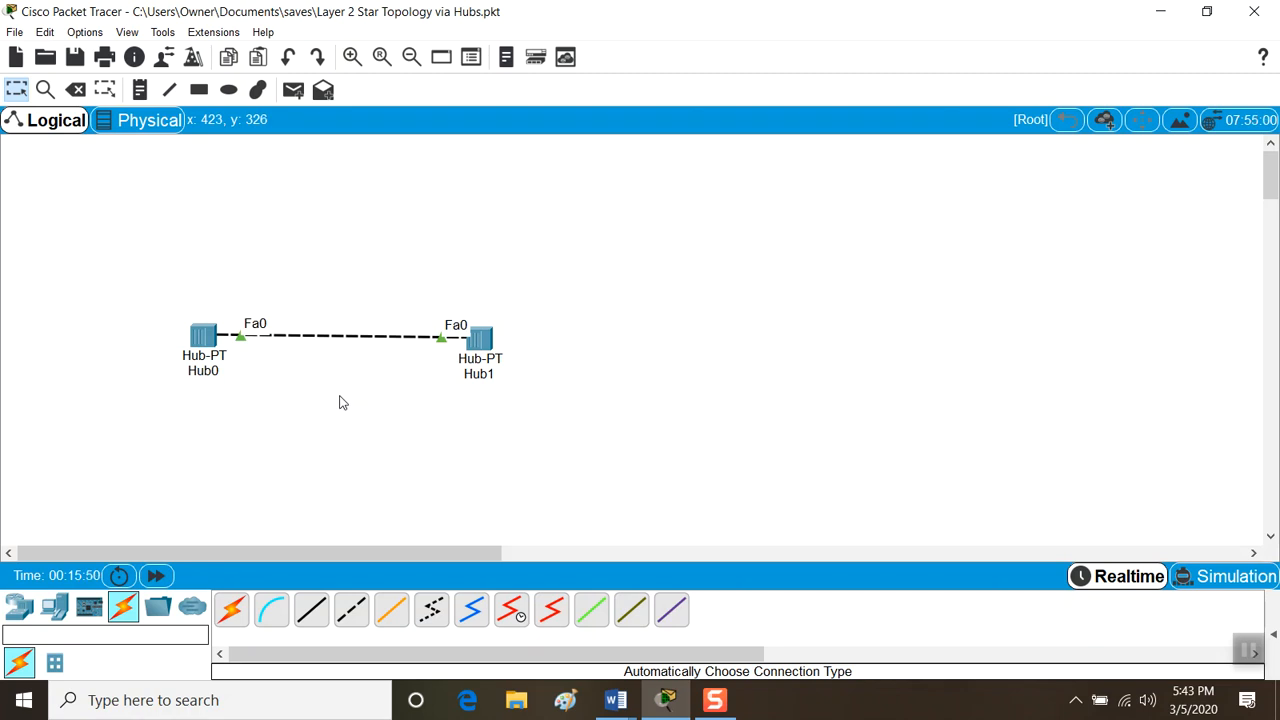
Add a server above and to the left of Hub0 and a PC below and to the left of it.
click(55, 606)
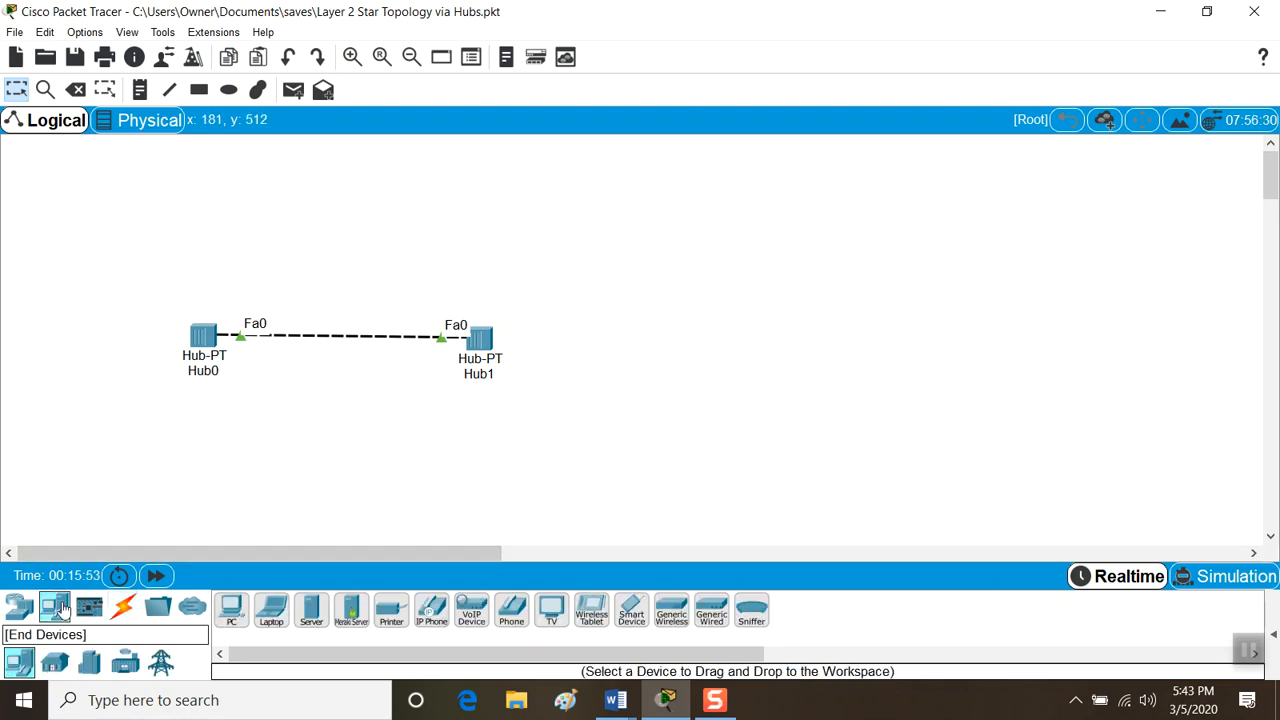
click(311, 610)
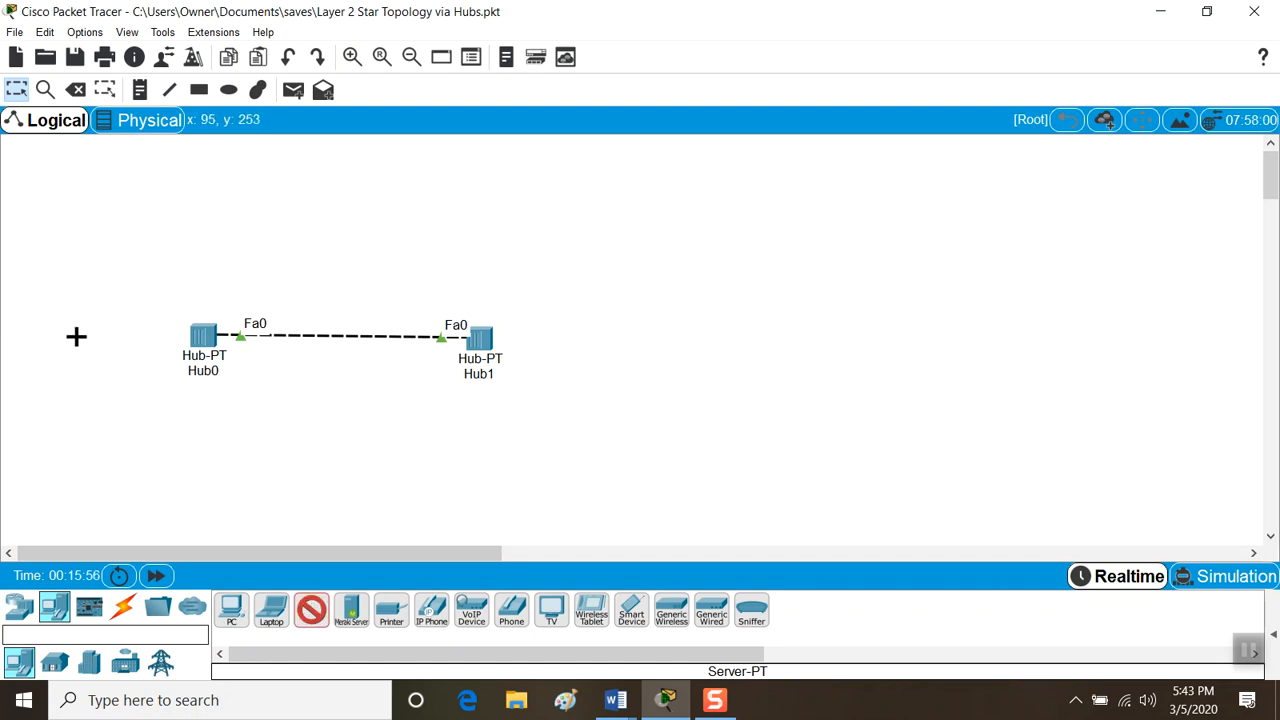
click(86, 246)
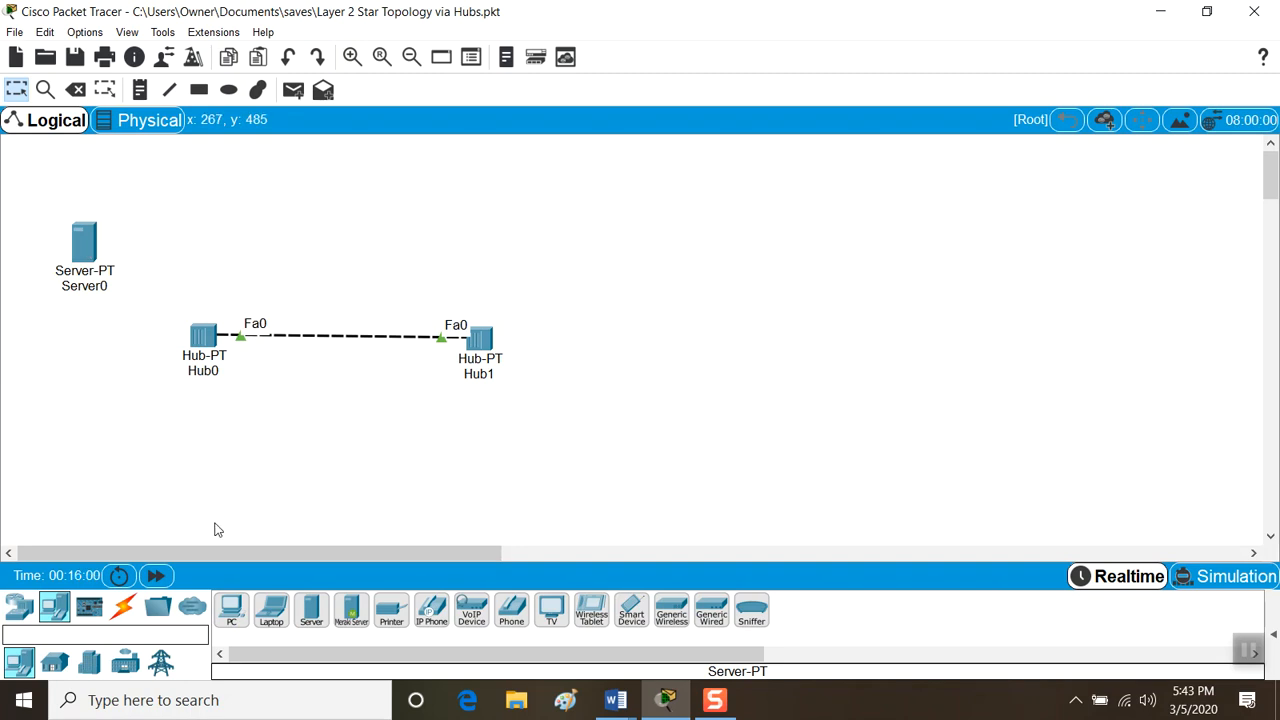
click(231, 610)
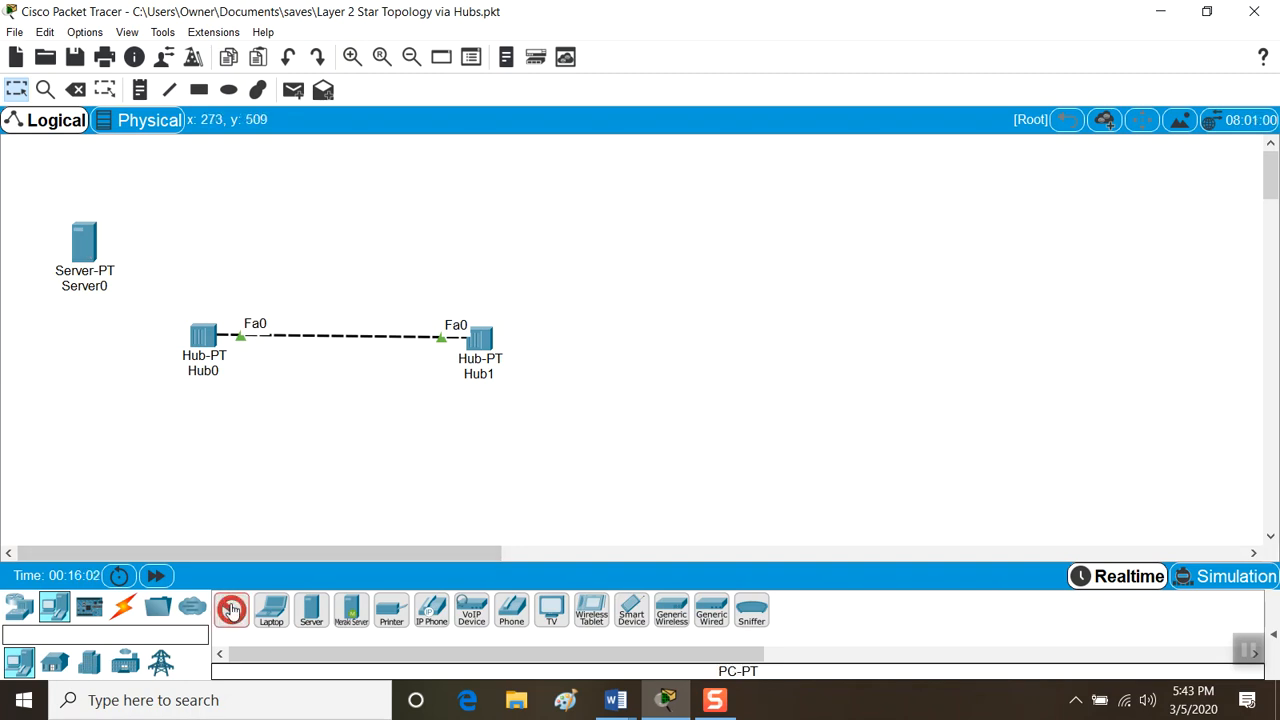
click(81, 441)
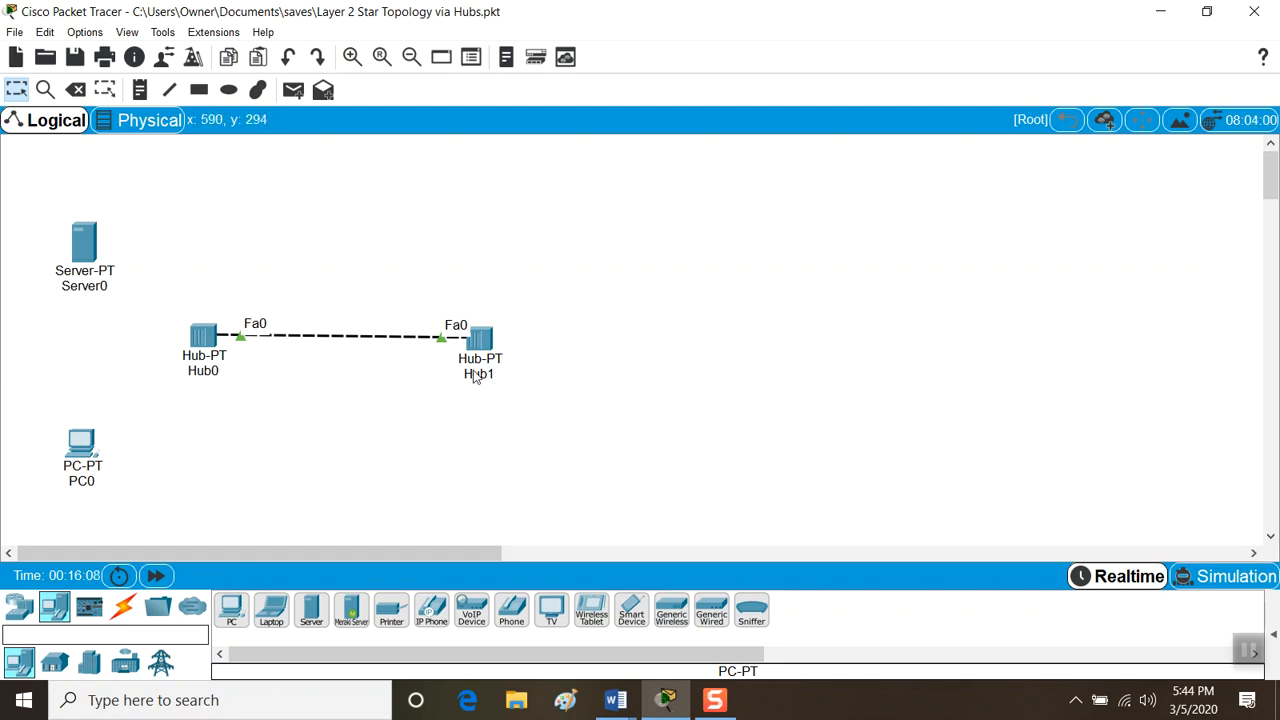
Move Hub1 closer to Hub0 and surround its outer side with a PC above, a PC below and a laptop between them.
drag(483, 345, 422, 345)
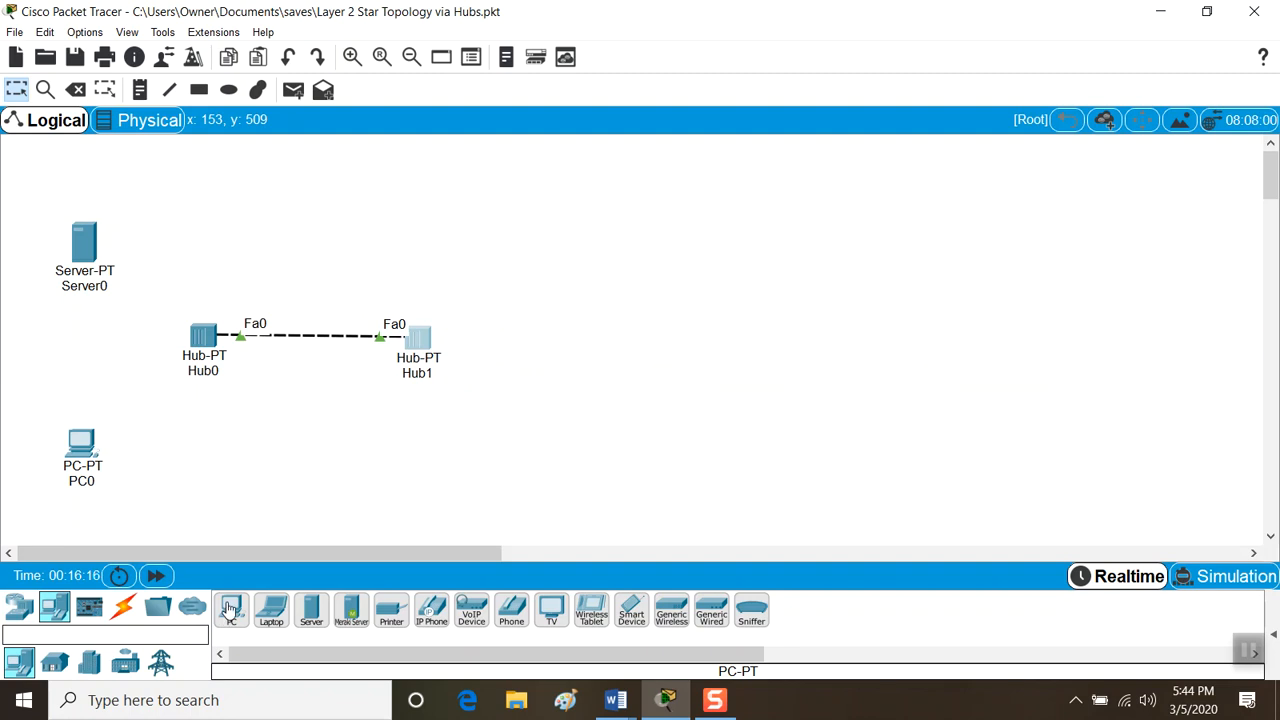
click(230, 608)
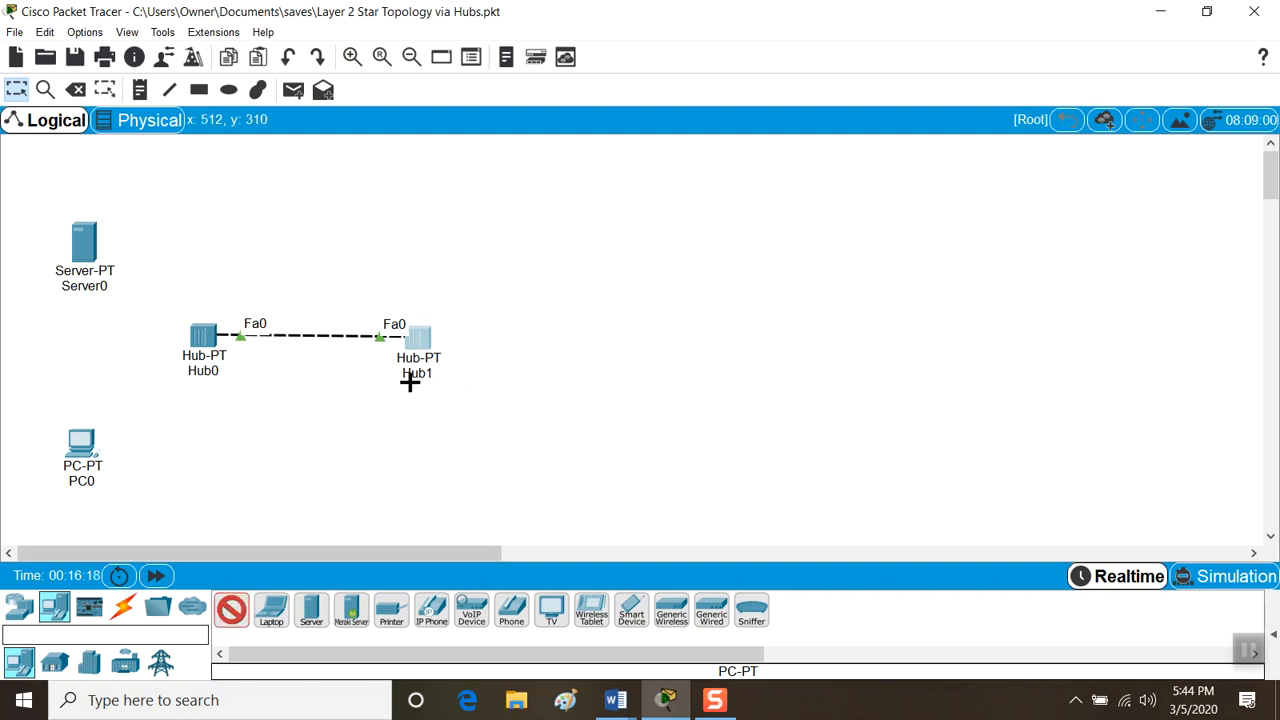
click(500, 238)
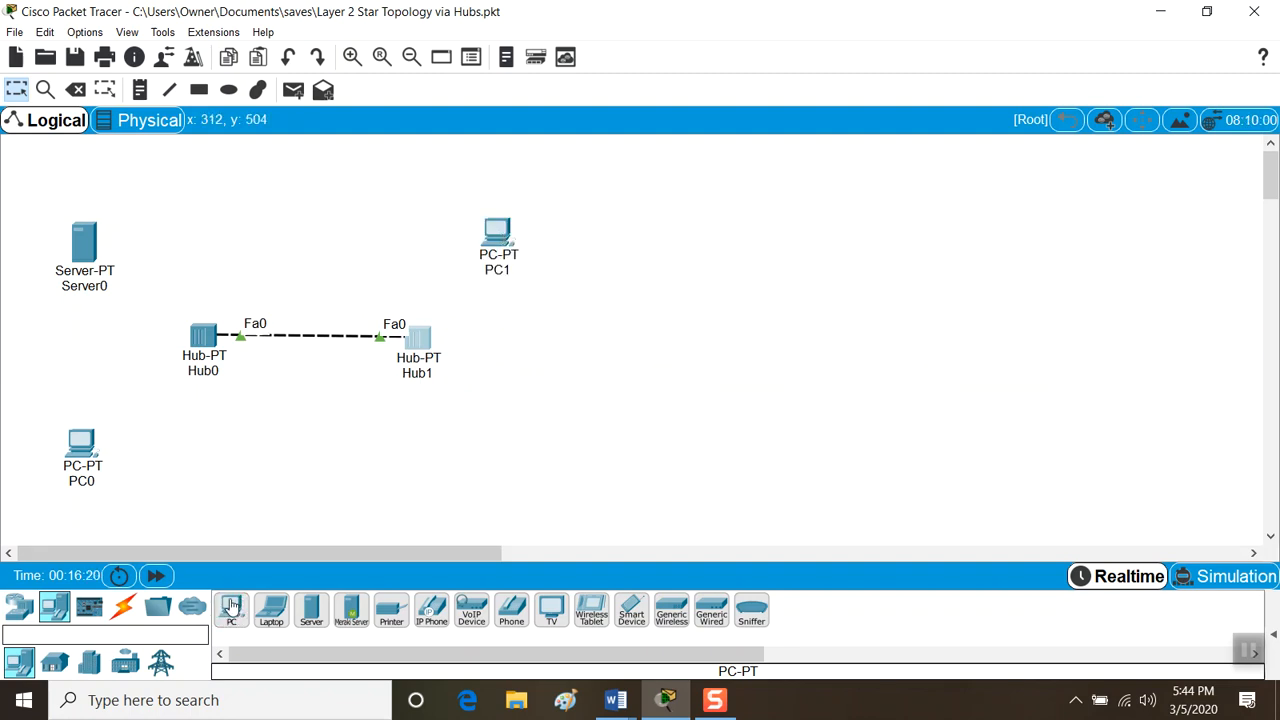
click(495, 484)
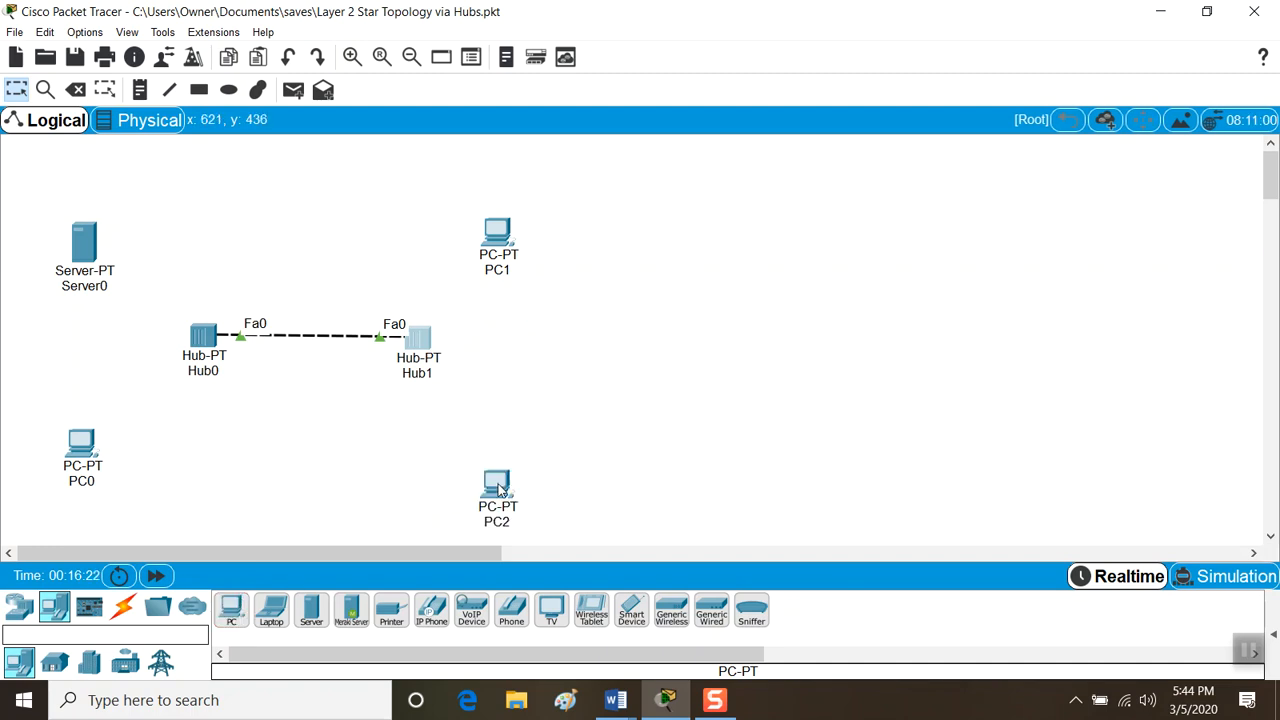
click(269, 610)
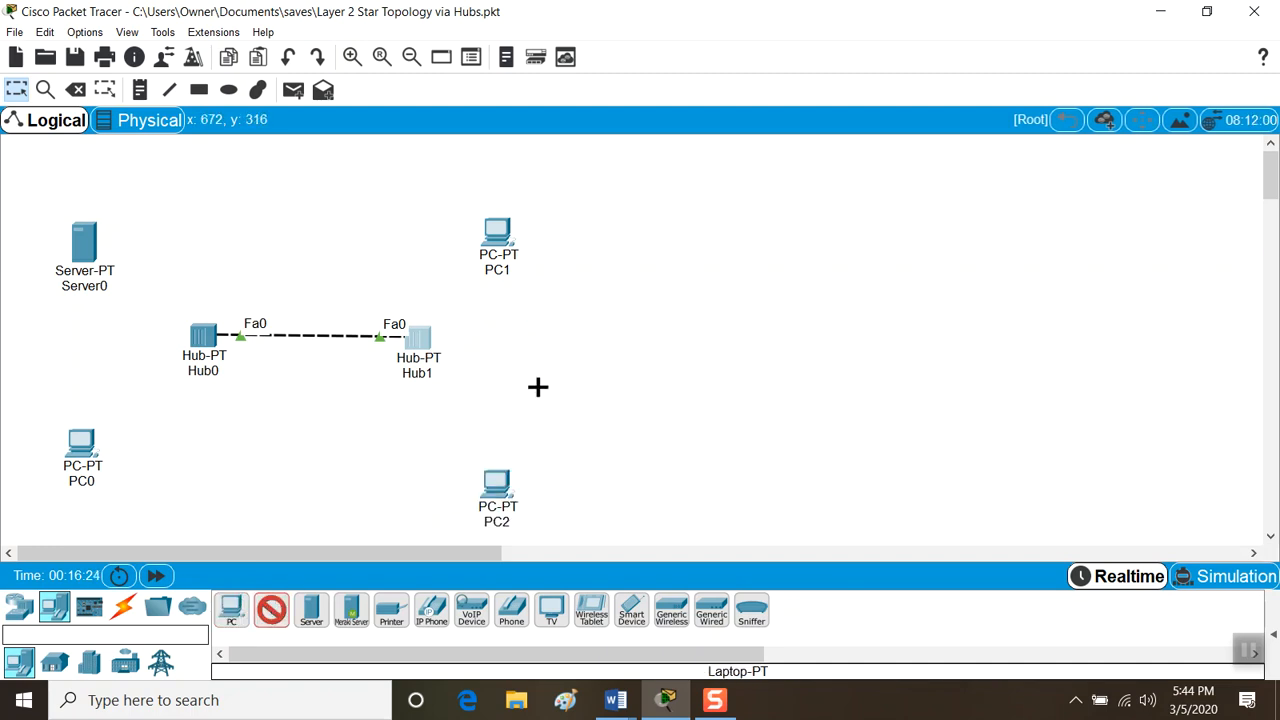
click(560, 350)
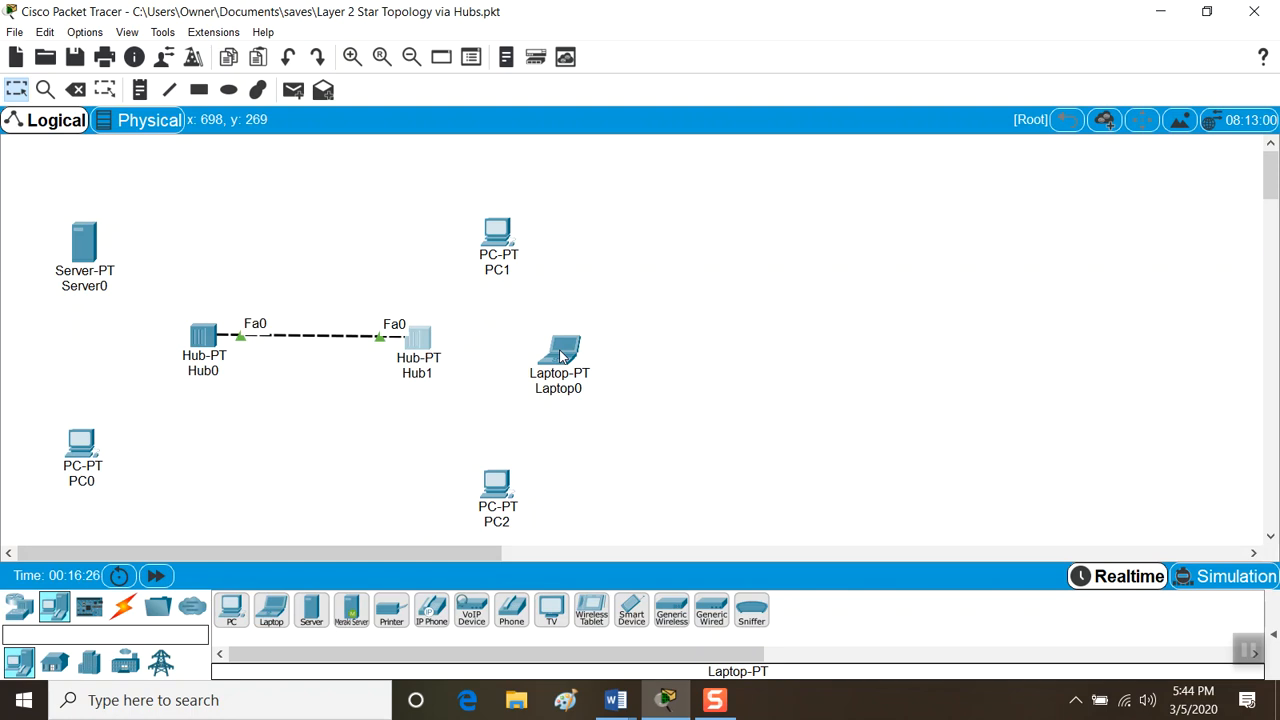
Connect Server0 to Hub0 with the automatically chosen connection type.
click(124, 607)
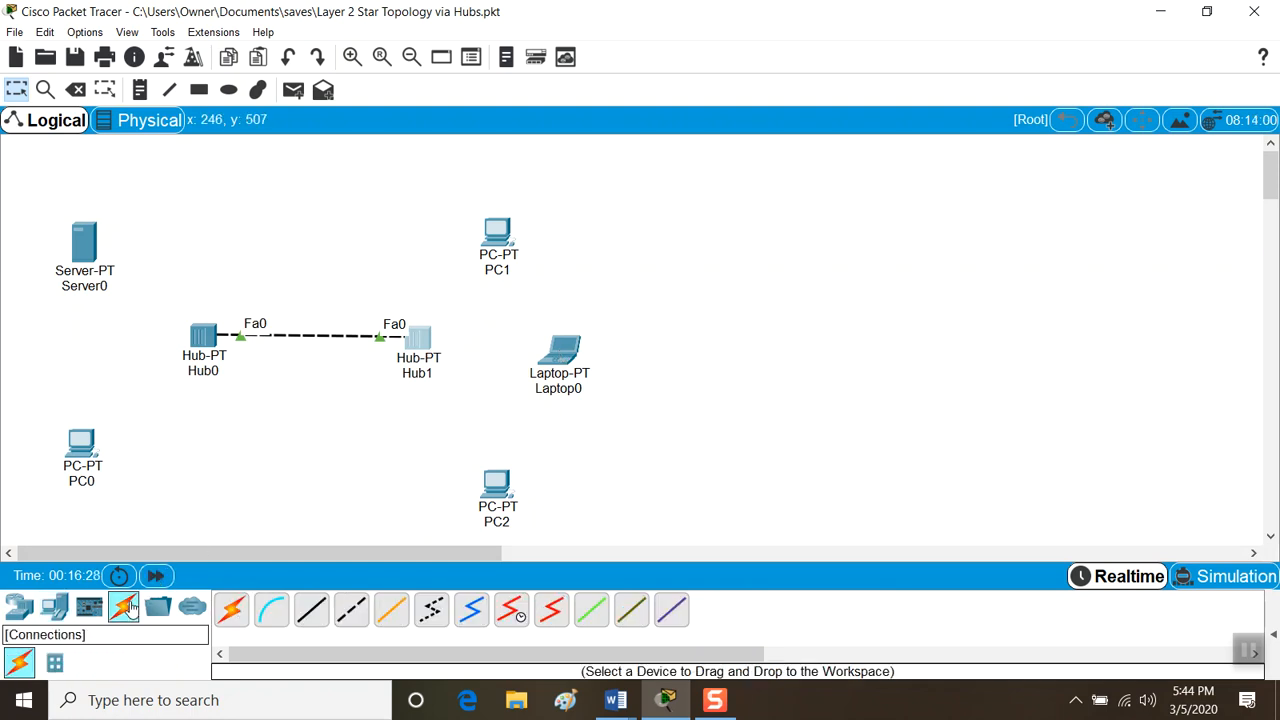
click(230, 610)
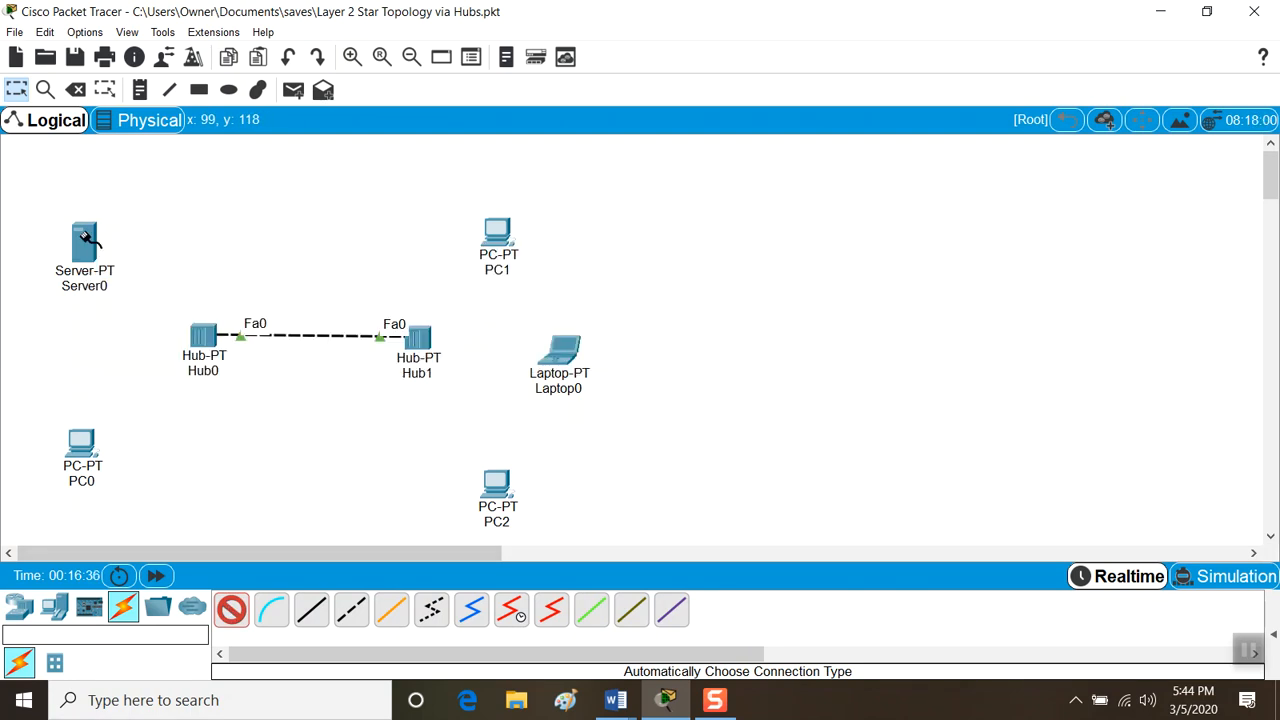
click(86, 236)
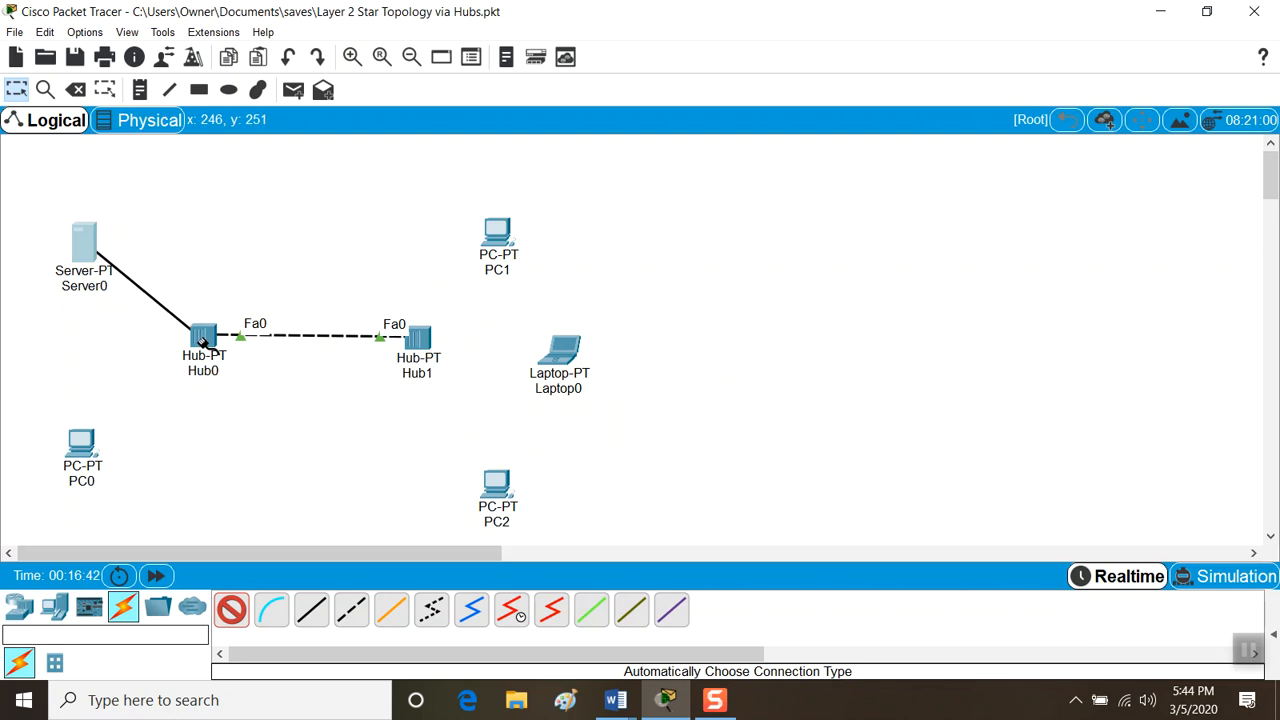
click(202, 342)
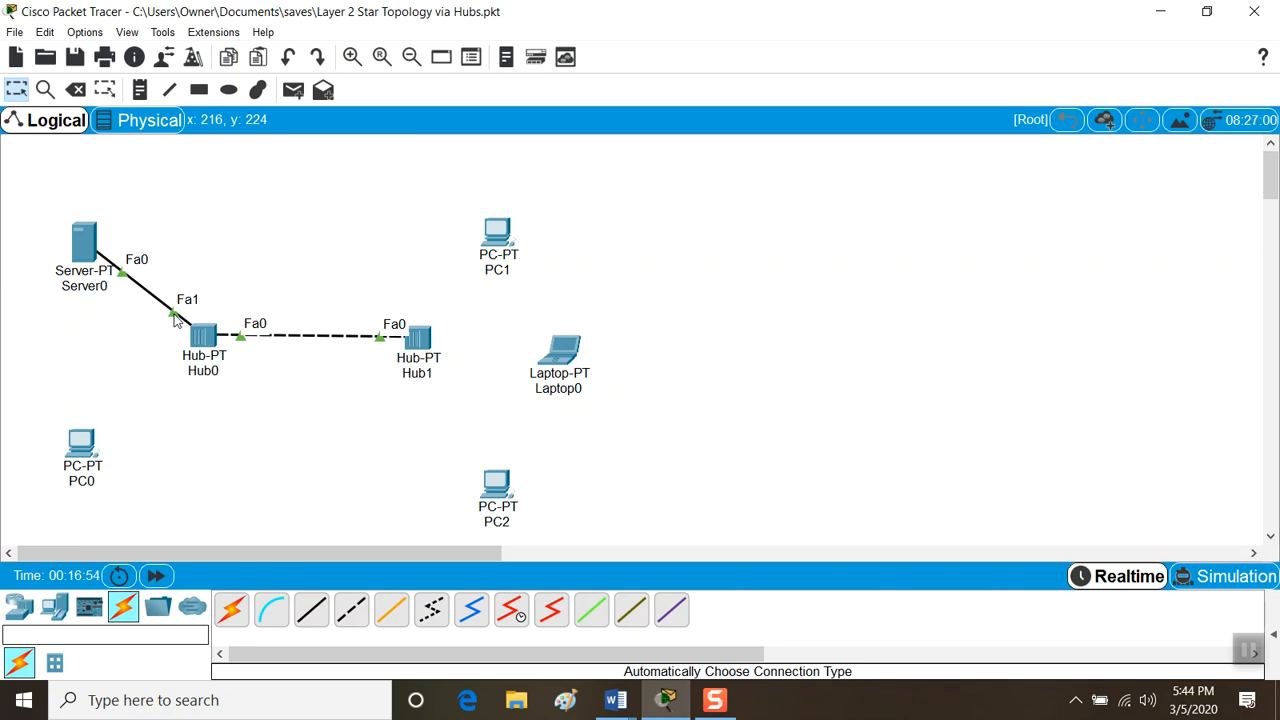
Connect PC0 to Hub0 with the automatically chosen connection type.
mouse_move(208, 336)
mouse_move(95, 250)
click(232, 610)
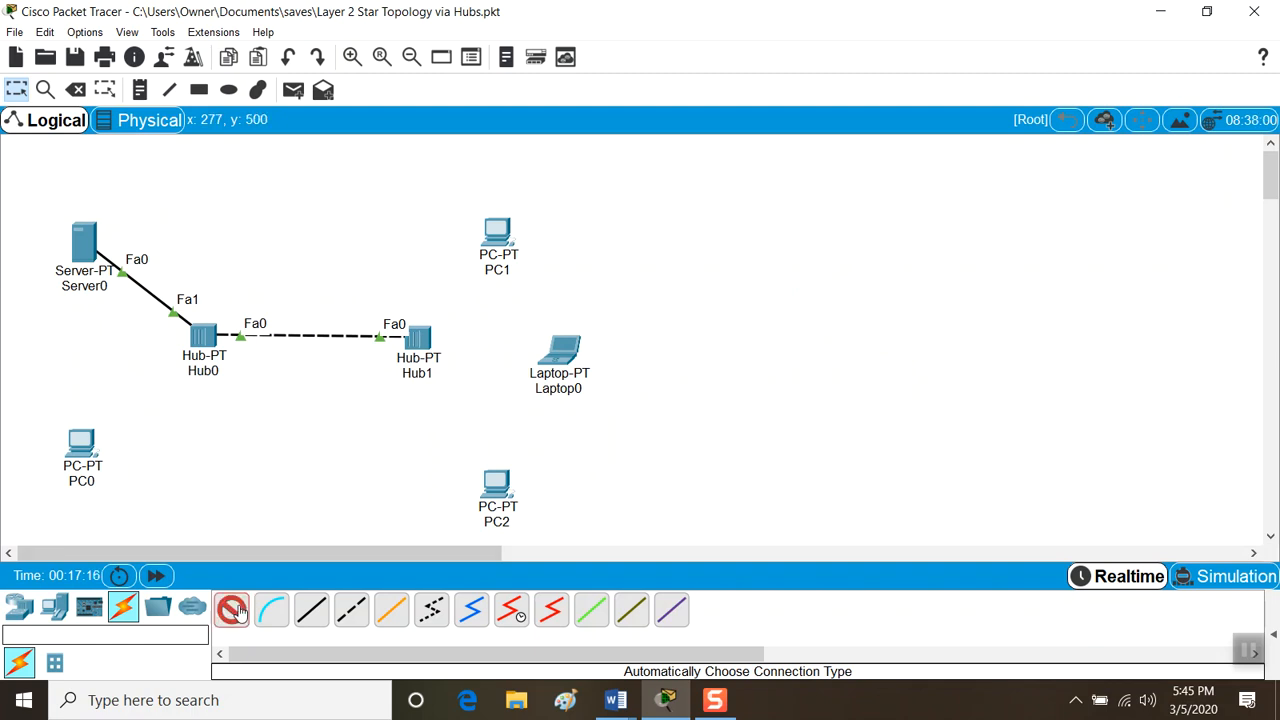
click(95, 460)
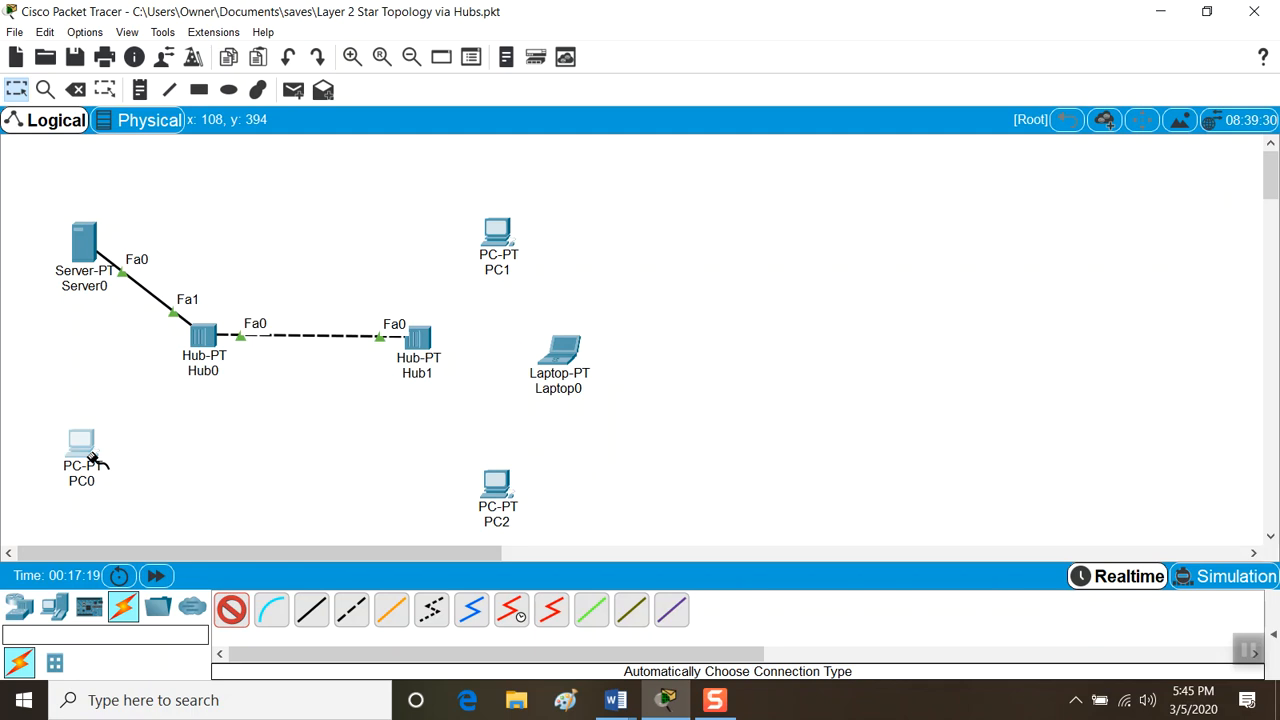
click(207, 347)
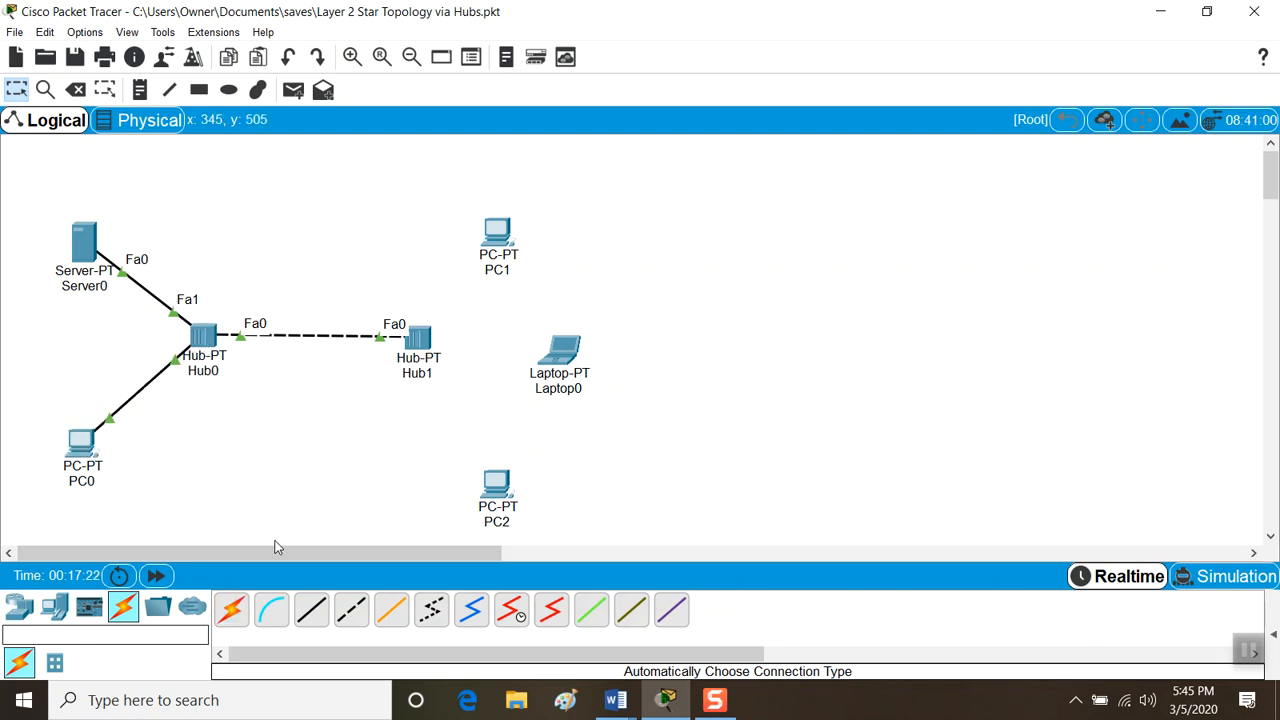
Connect PC2, Laptop0 and PC1 to Hub1, each with the automatically chosen connection type.
click(228, 612)
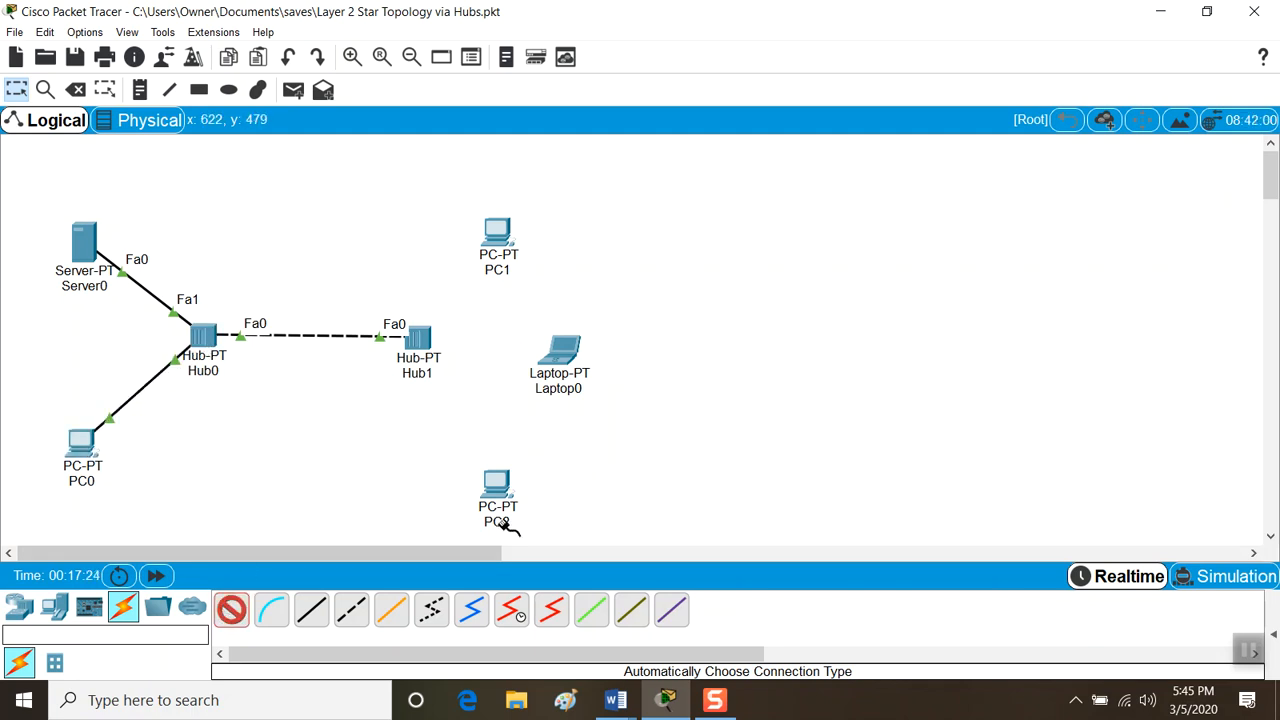
click(497, 490)
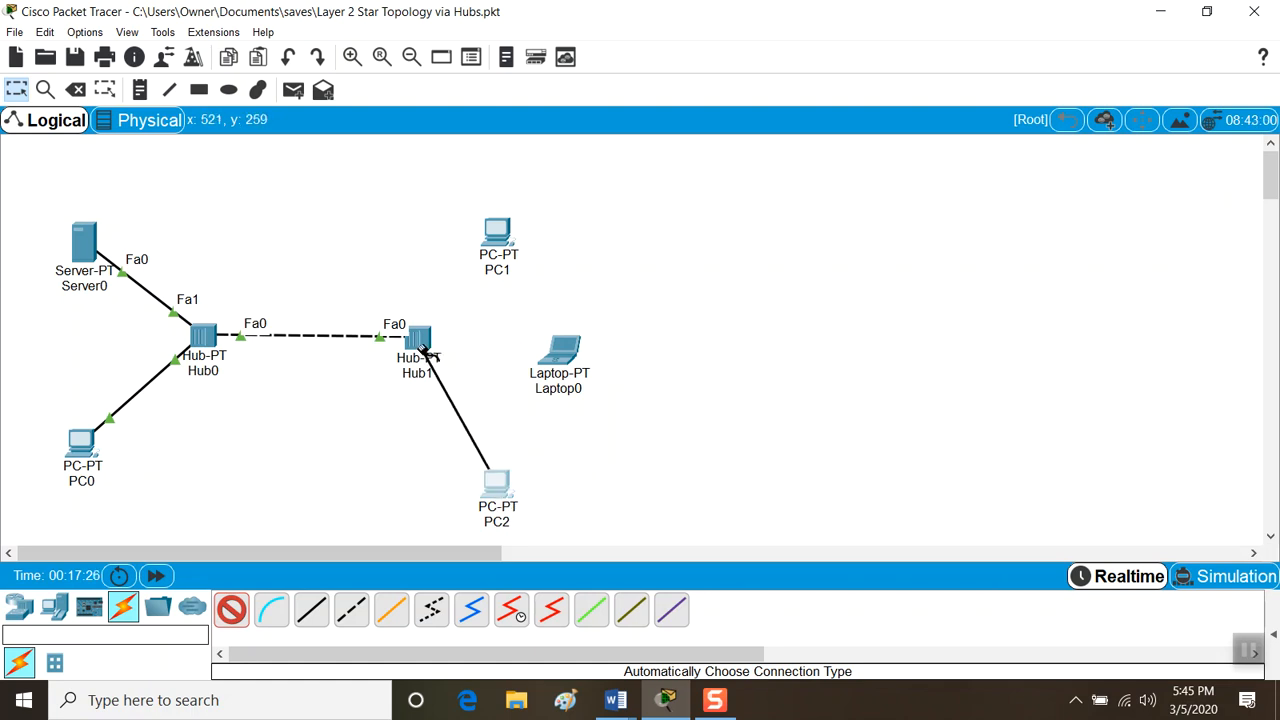
click(421, 342)
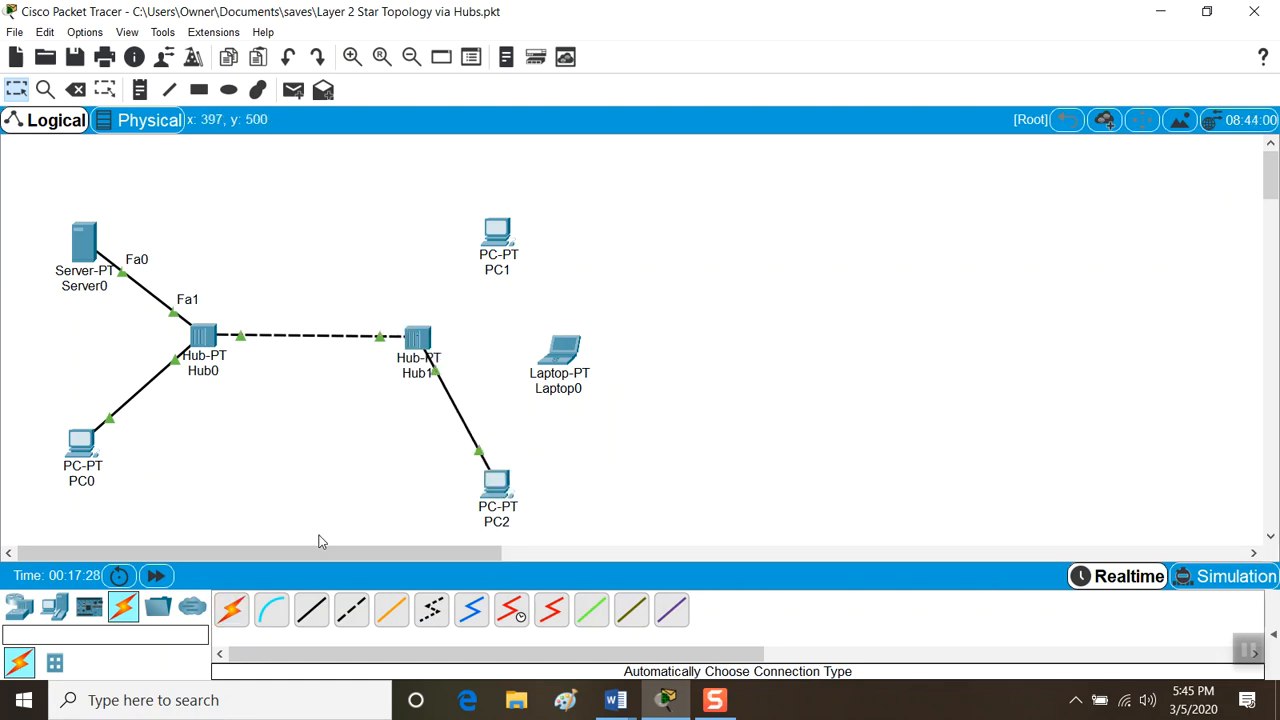
click(231, 609)
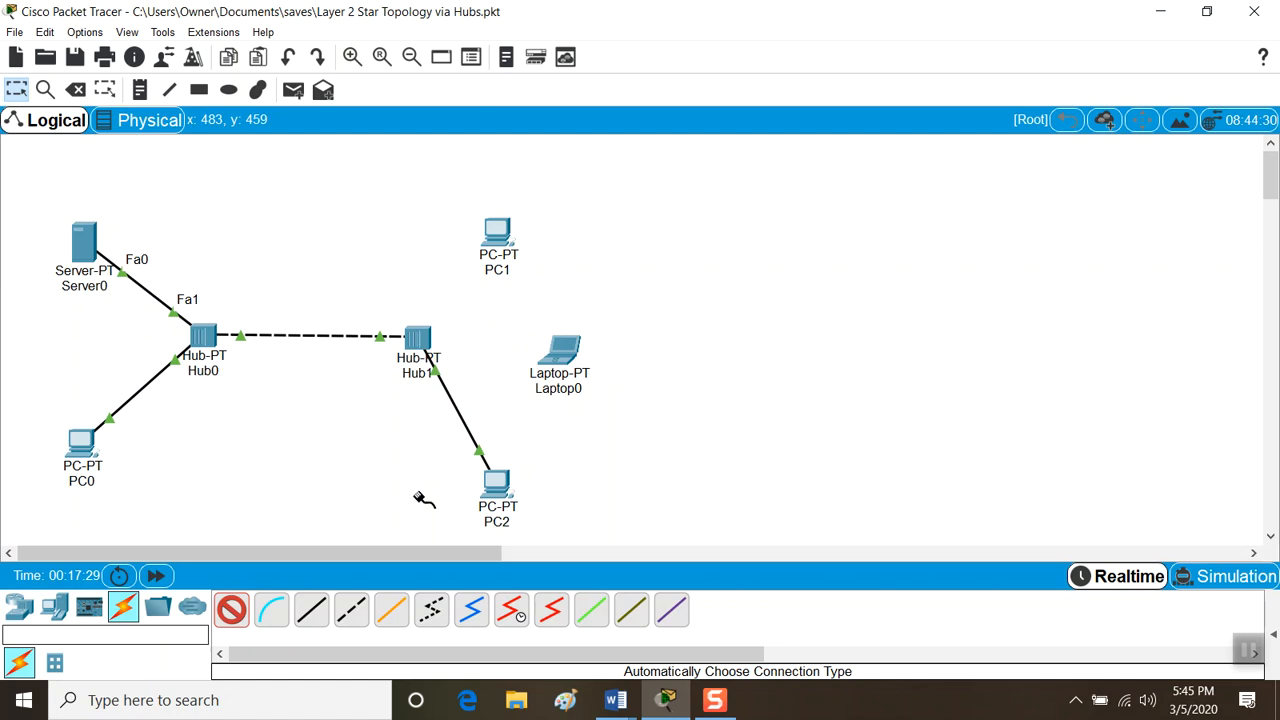
click(561, 362)
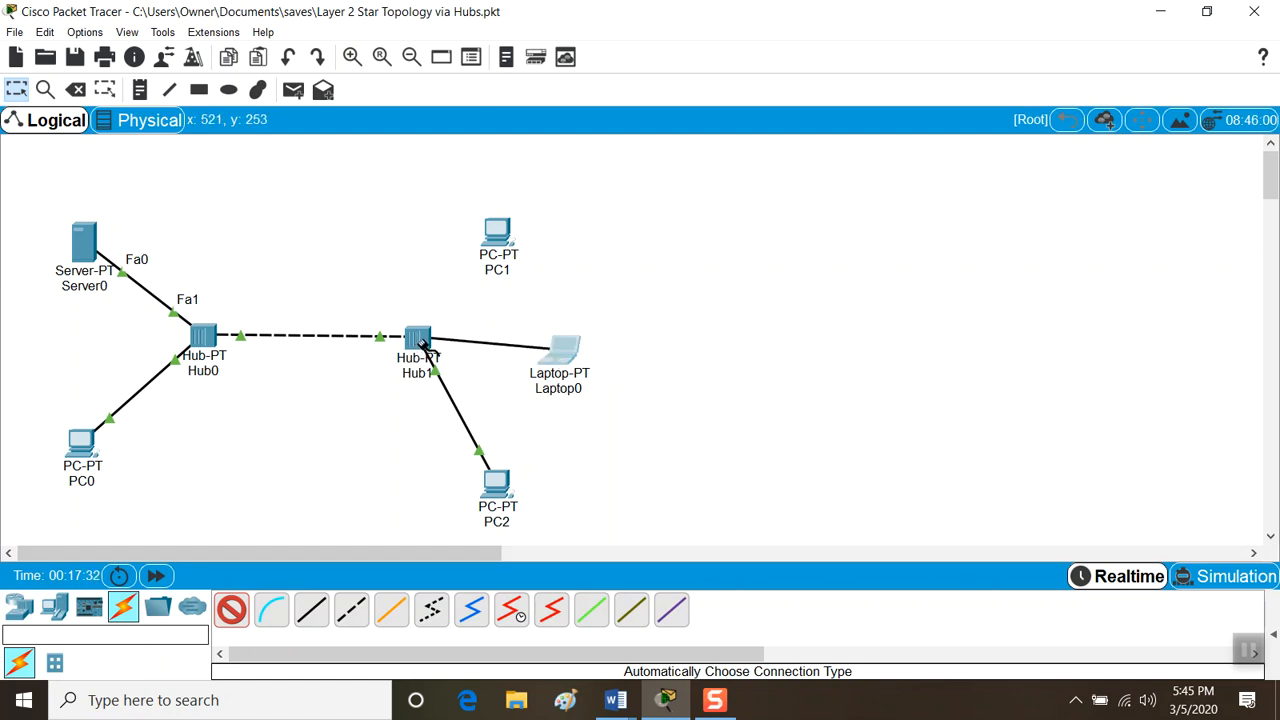
click(422, 343)
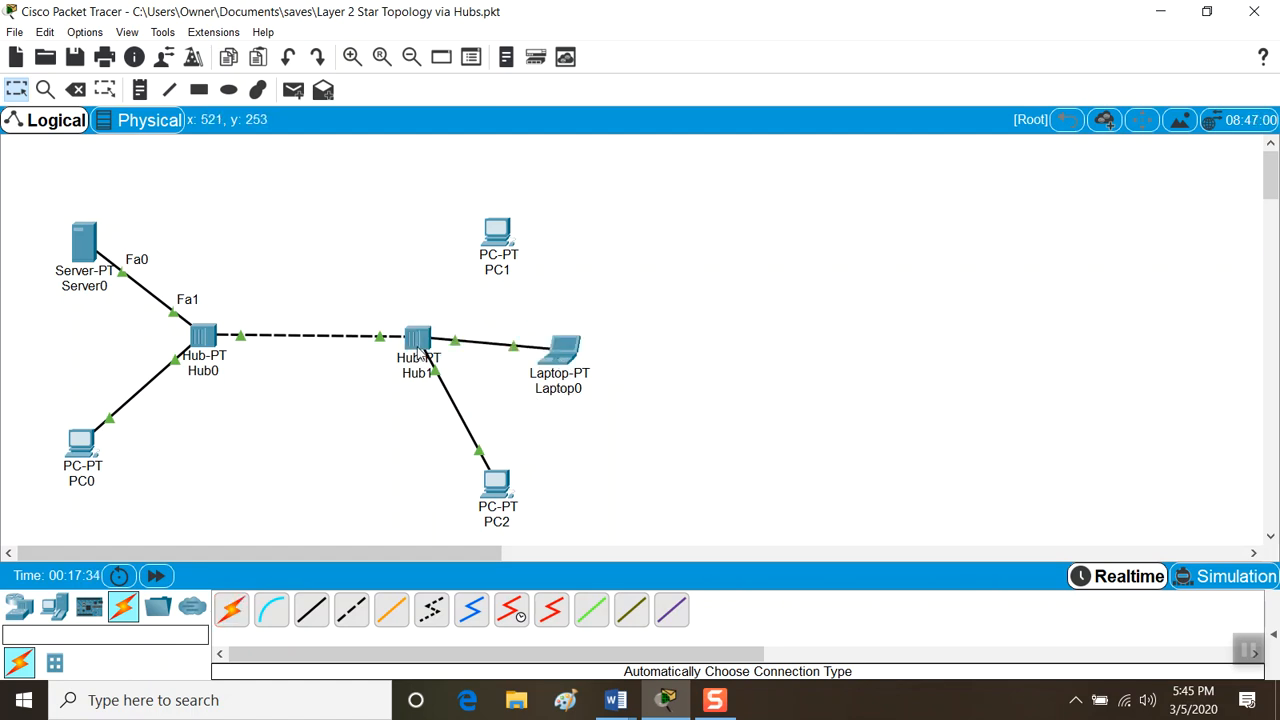
click(236, 613)
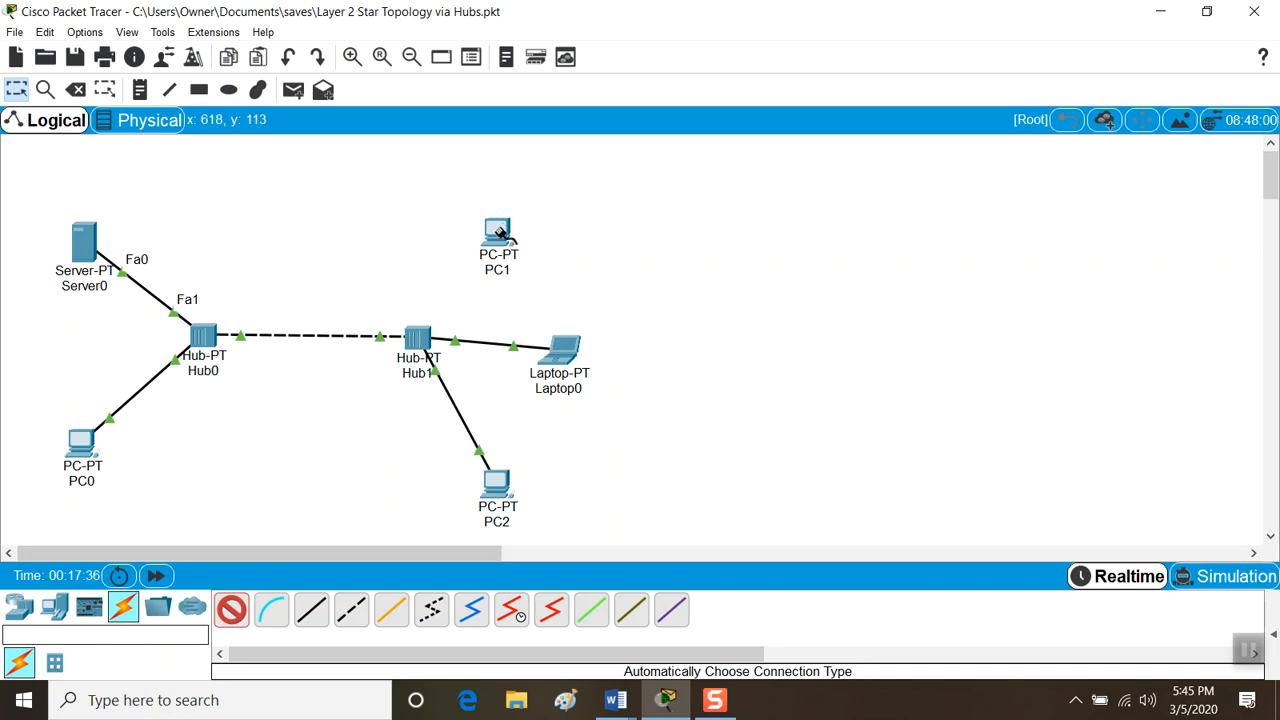
click(499, 232)
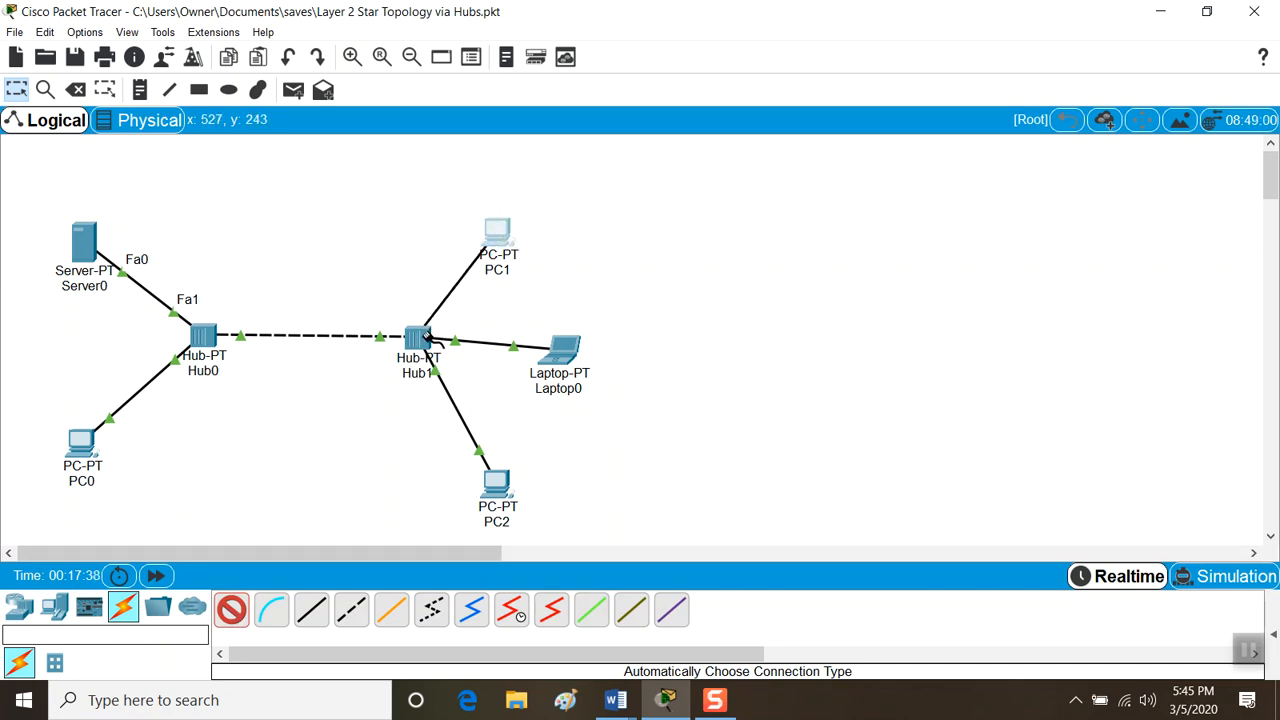
click(425, 338)
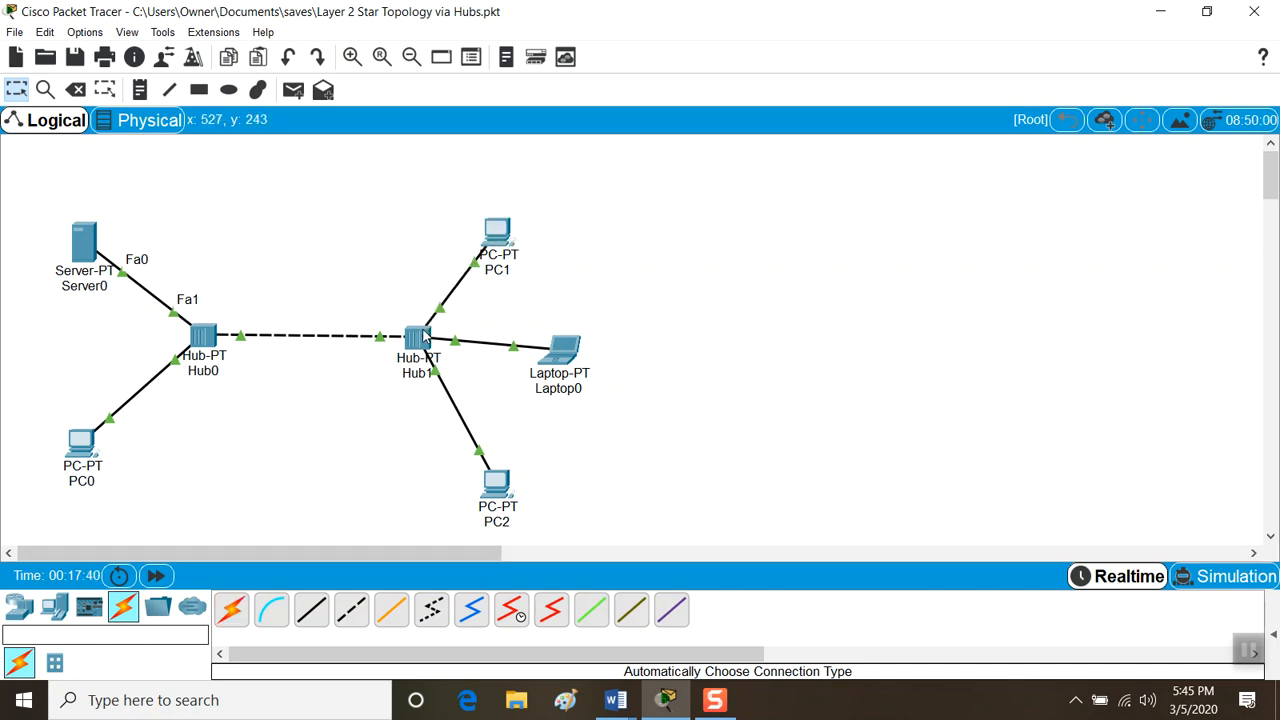
Move Laptop0 level with Hub1, and shift Hub1 slightly closer to Hub0.
mouse_move(155, 390)
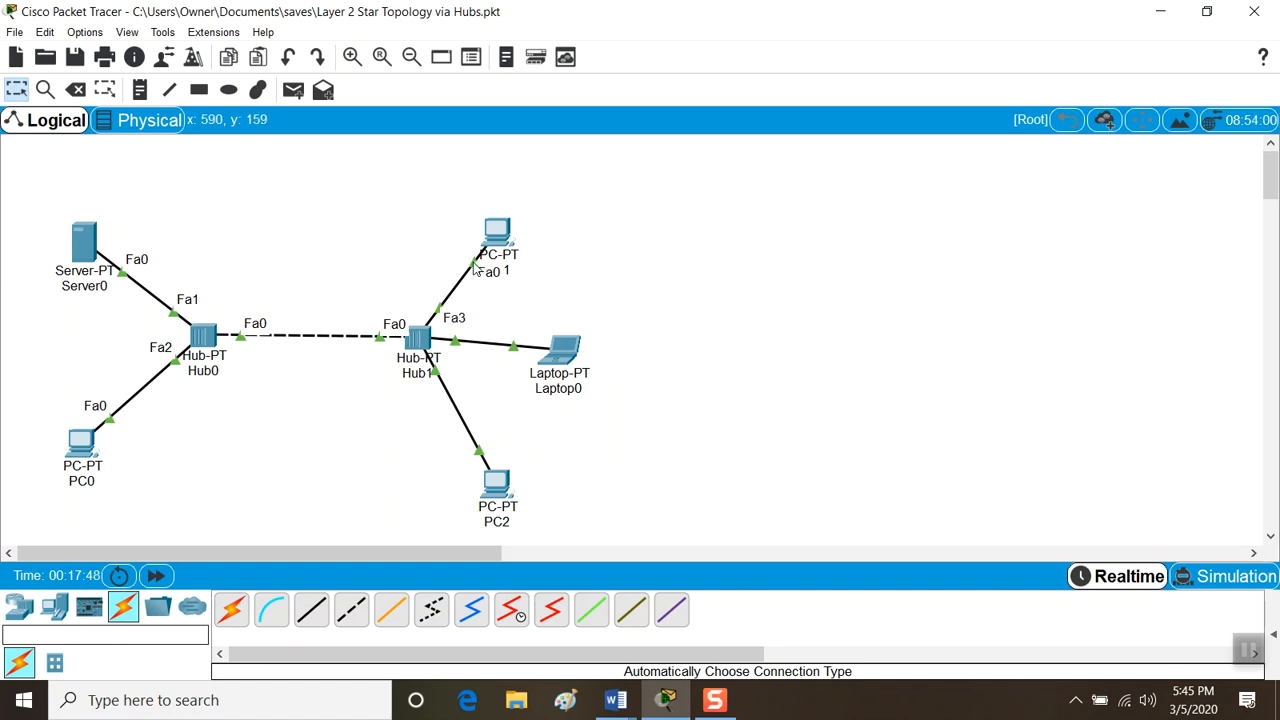
mouse_move(490, 345)
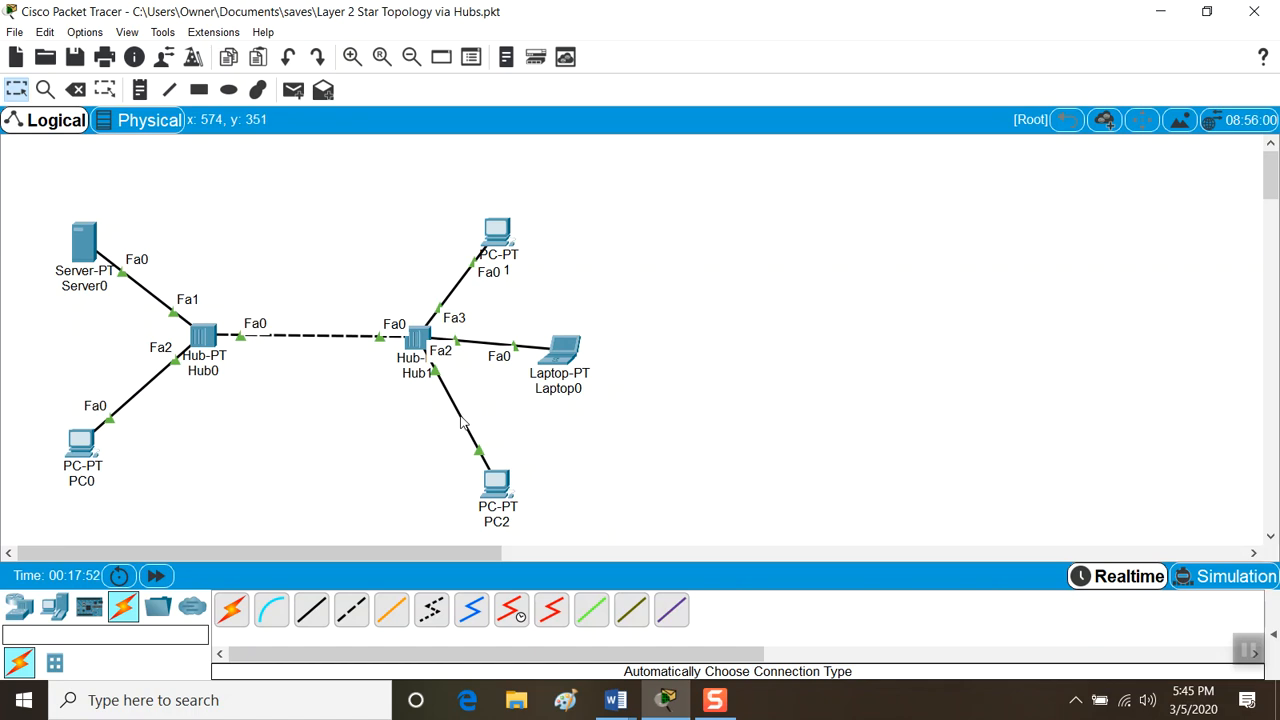
mouse_move(462, 426)
drag(560, 352, 578, 340)
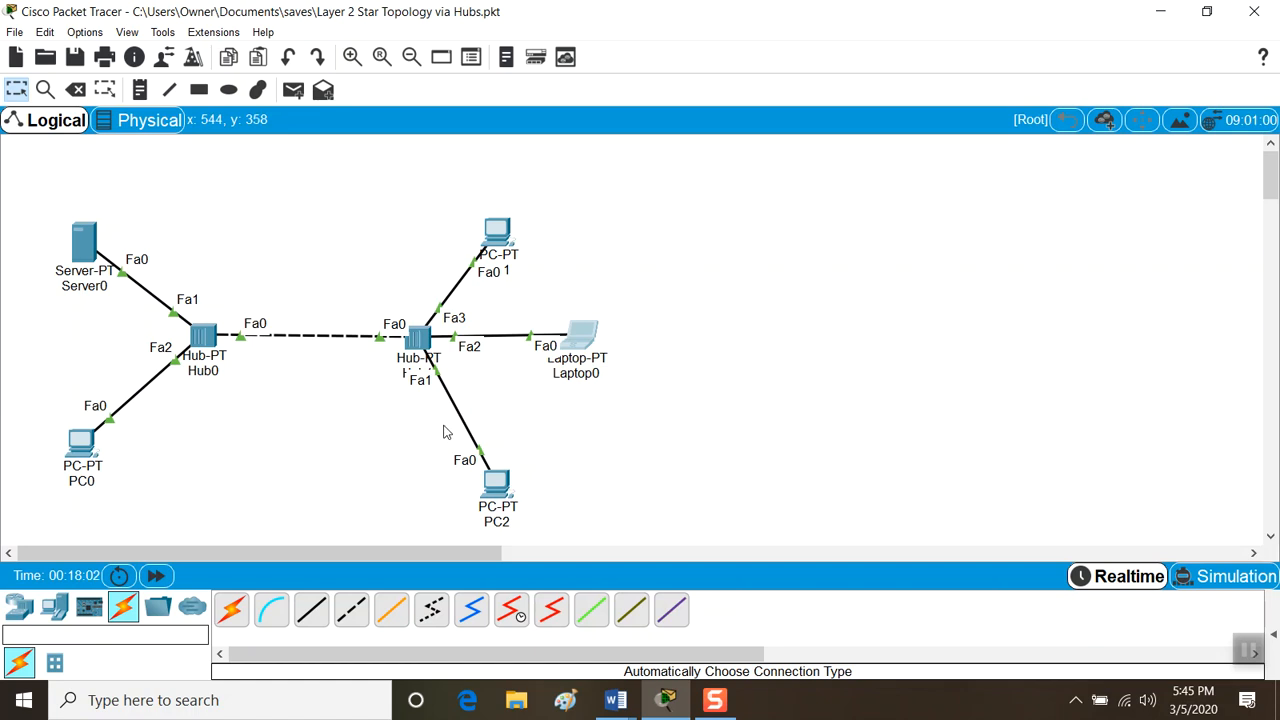
mouse_move(497, 505)
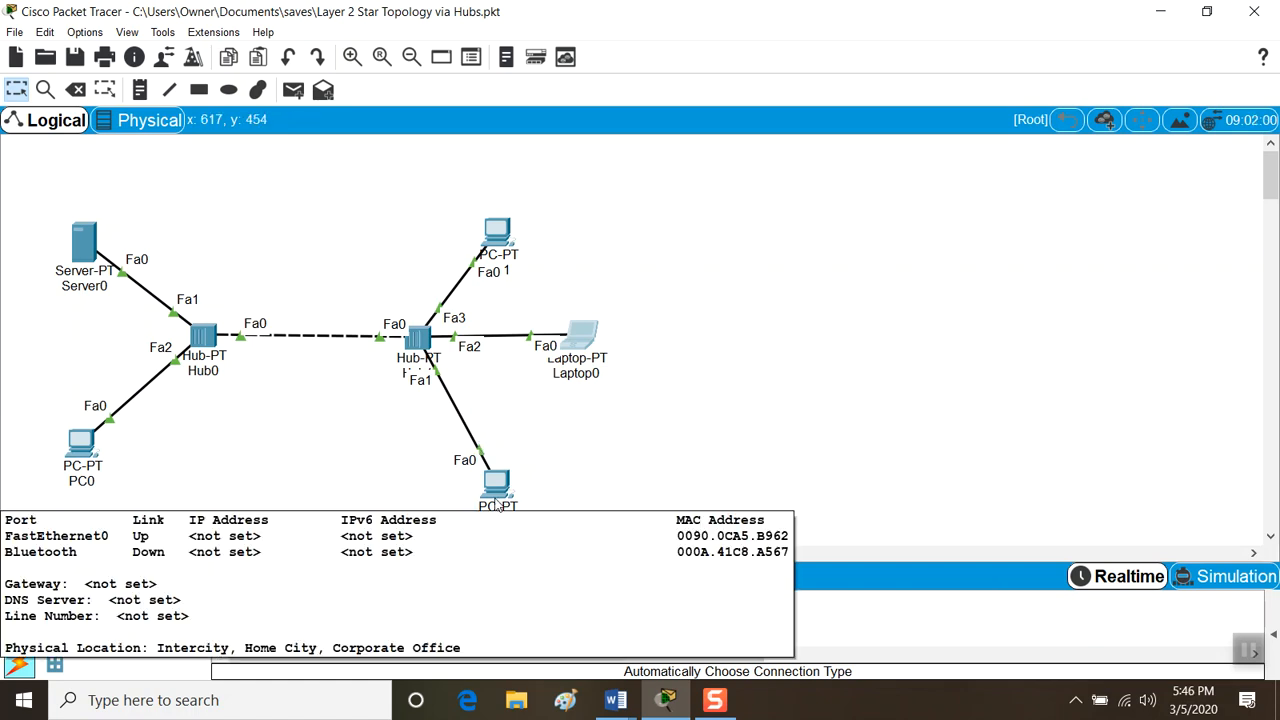
mouse_move(426, 354)
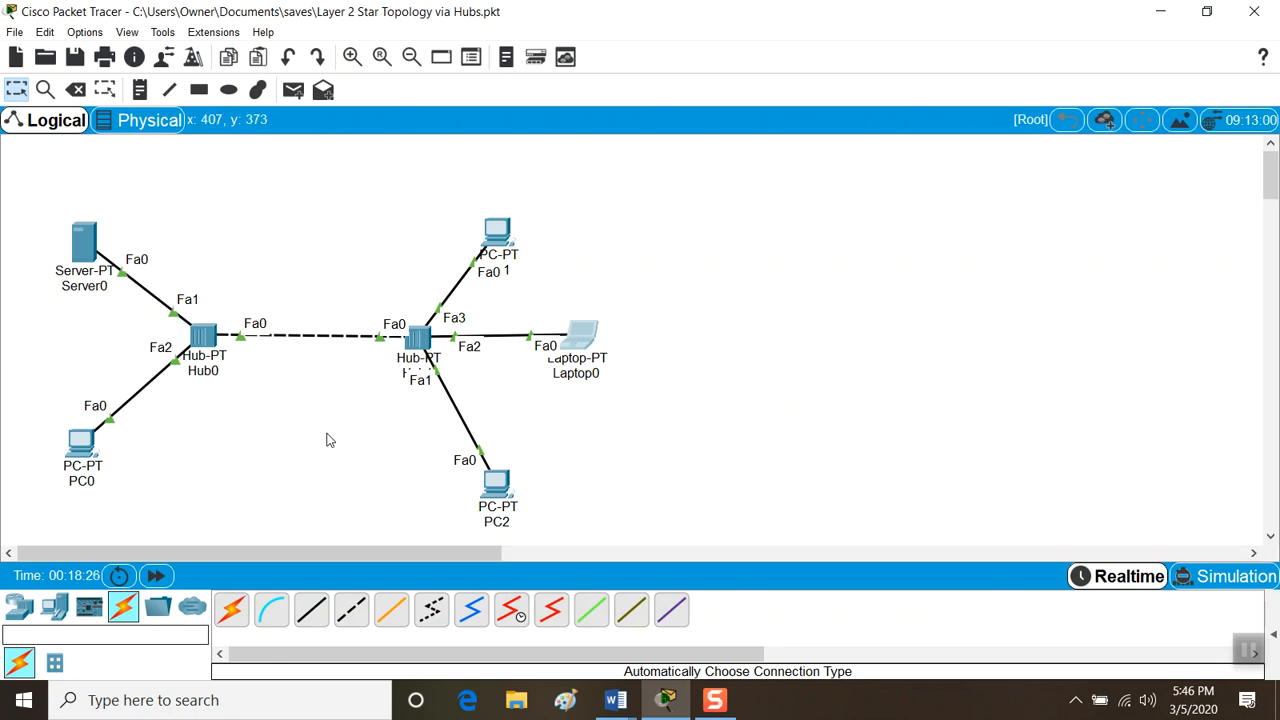
drag(420, 338, 399, 343)
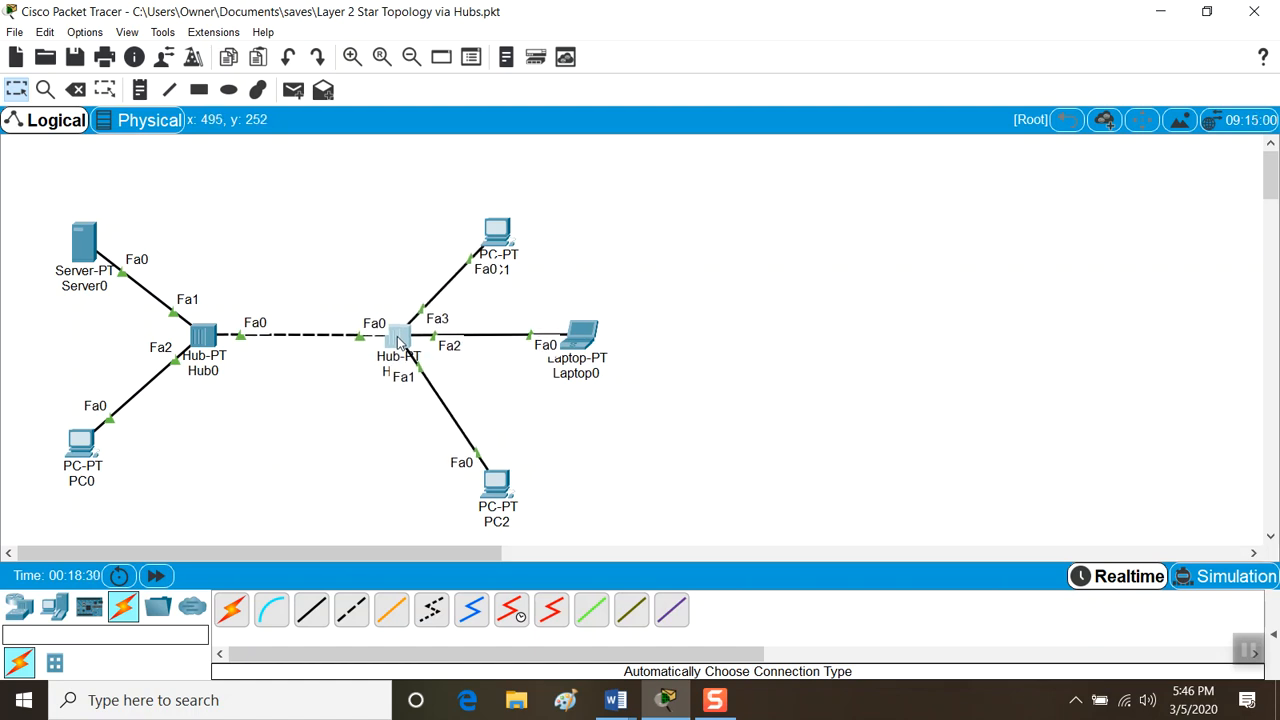
Spread the devices around Hub1: PC2 up and outward, PC1 up and inward, and Laptop0 up between PC1 and PC2.
drag(487, 478, 535, 414)
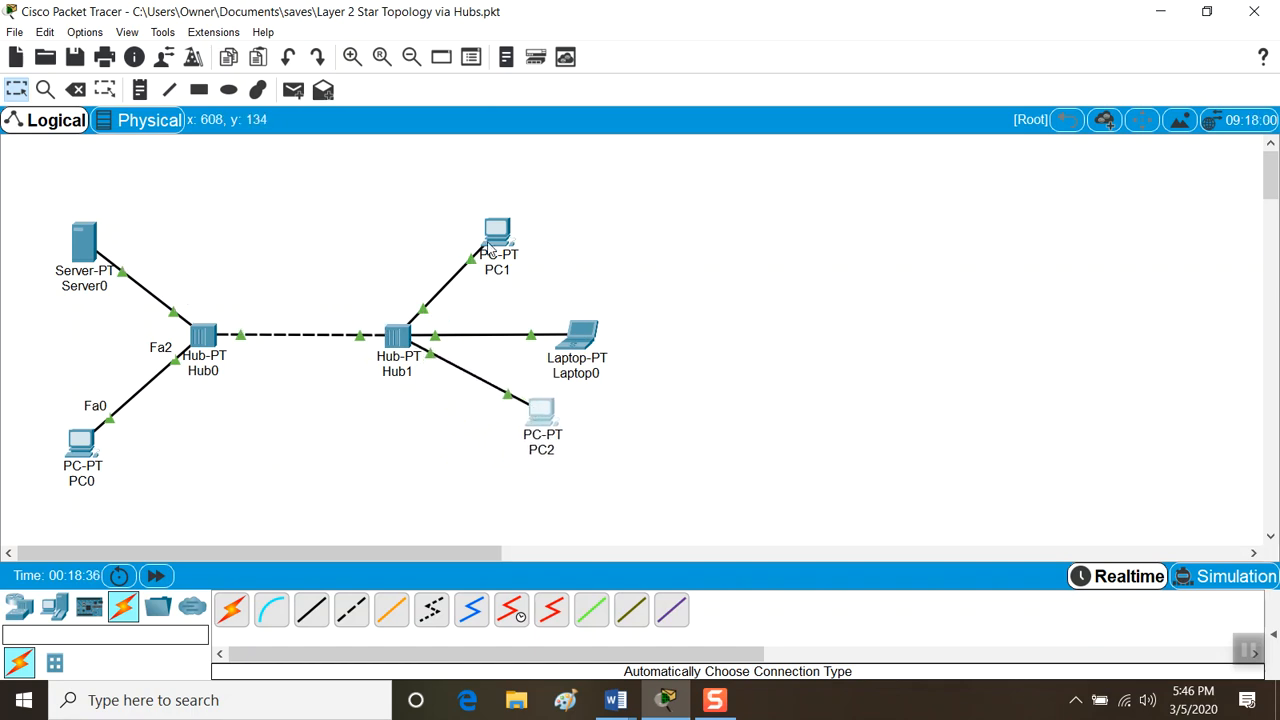
drag(498, 228, 445, 196)
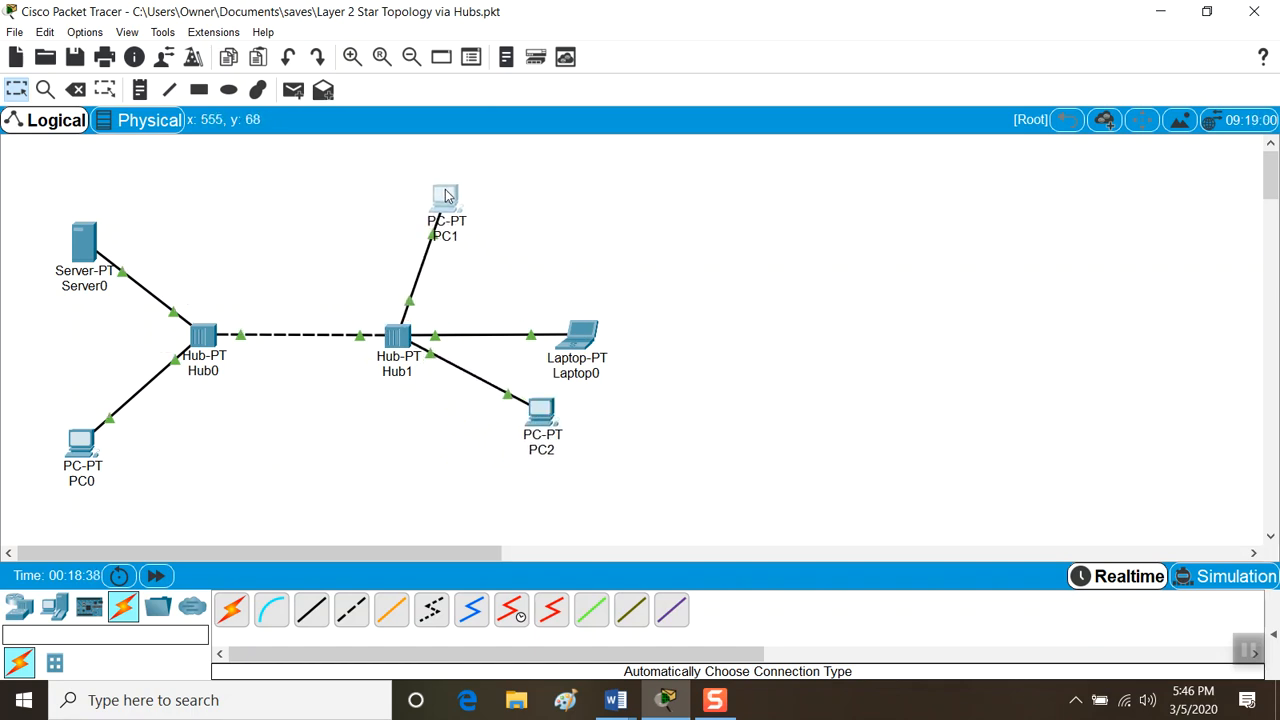
drag(585, 338, 582, 332)
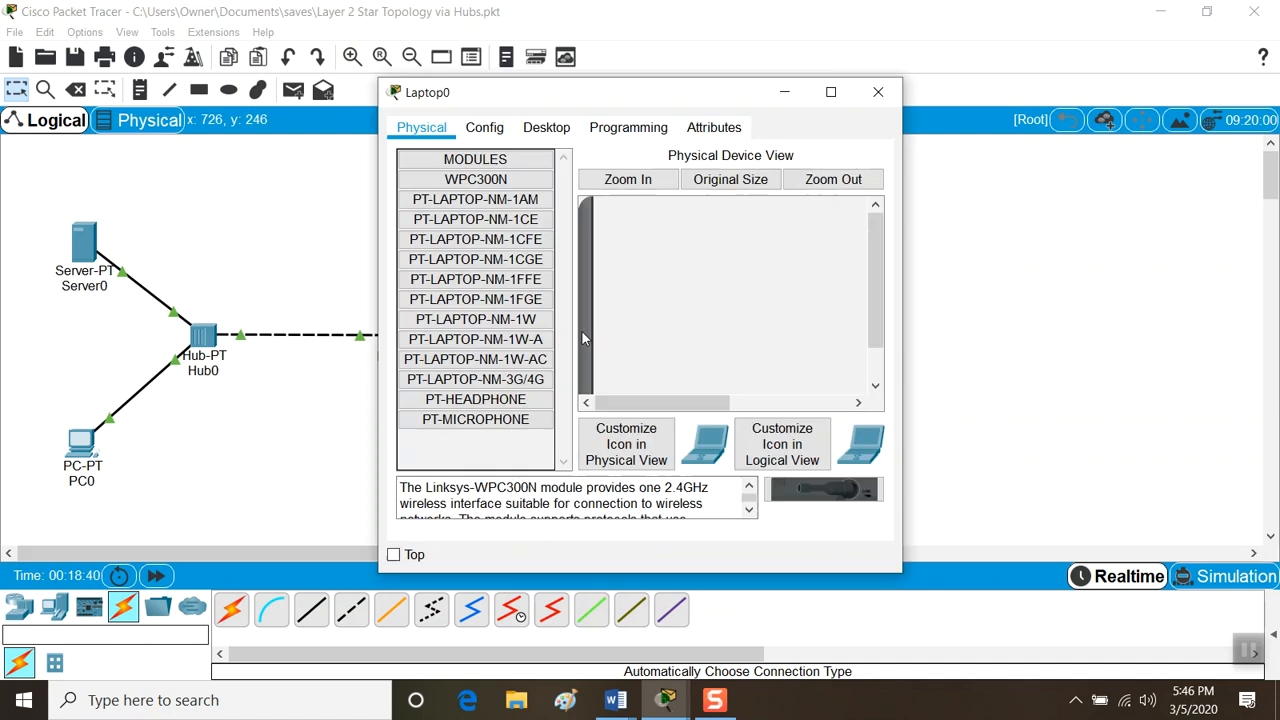
click(883, 90)
drag(585, 345, 562, 272)
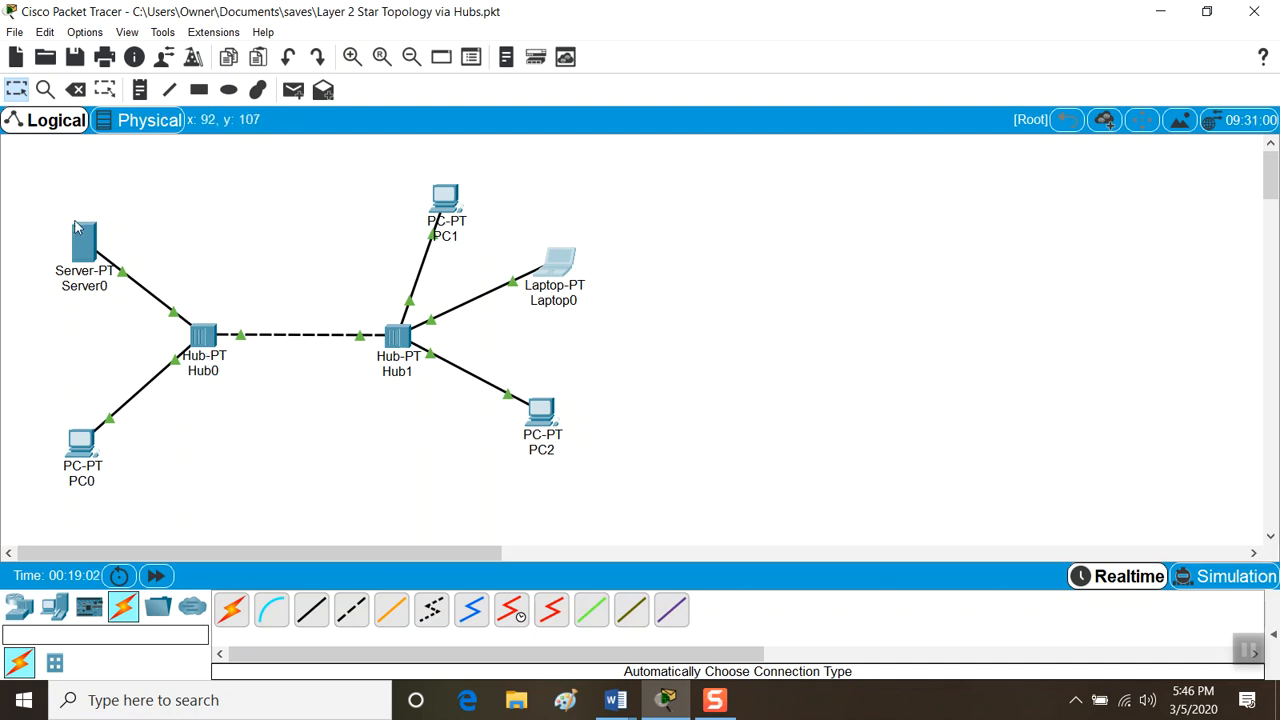
Move Server0 farther up and away from Hub0, and place PC0 level with Hub0 on its outer side.
mouse_move(78, 466)
drag(80, 245, 58, 215)
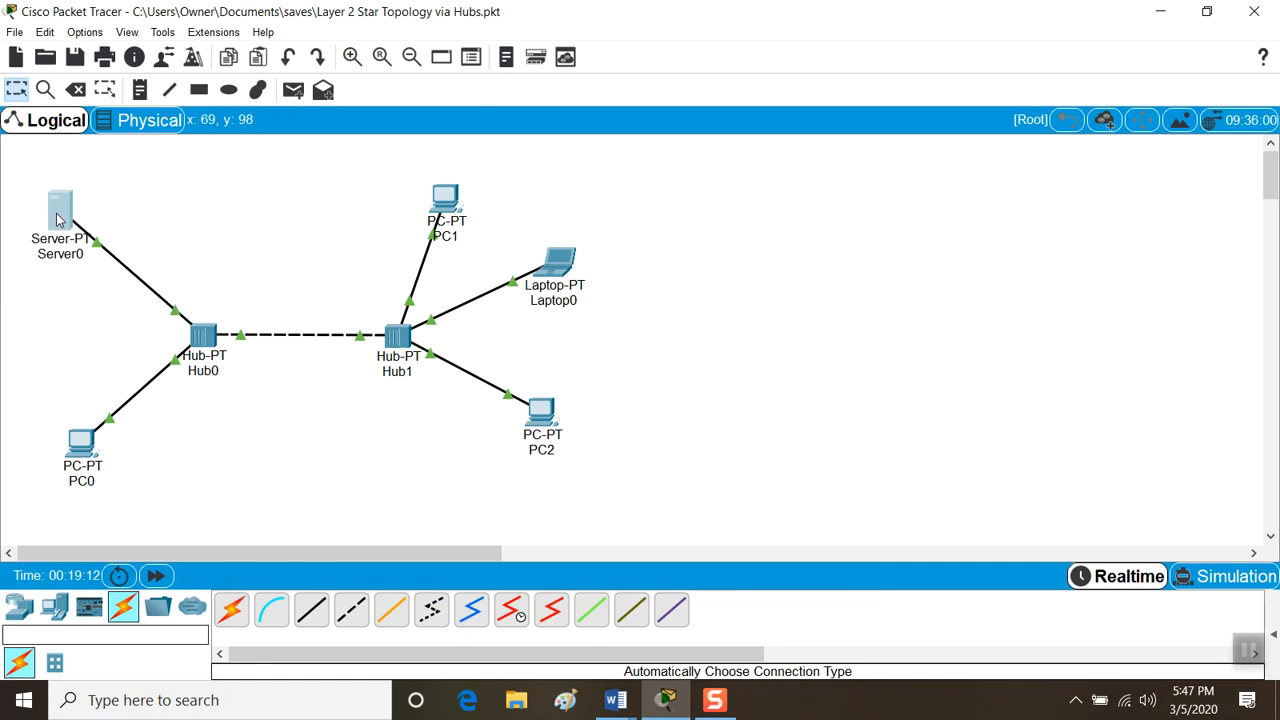
drag(80, 440, 48, 345)
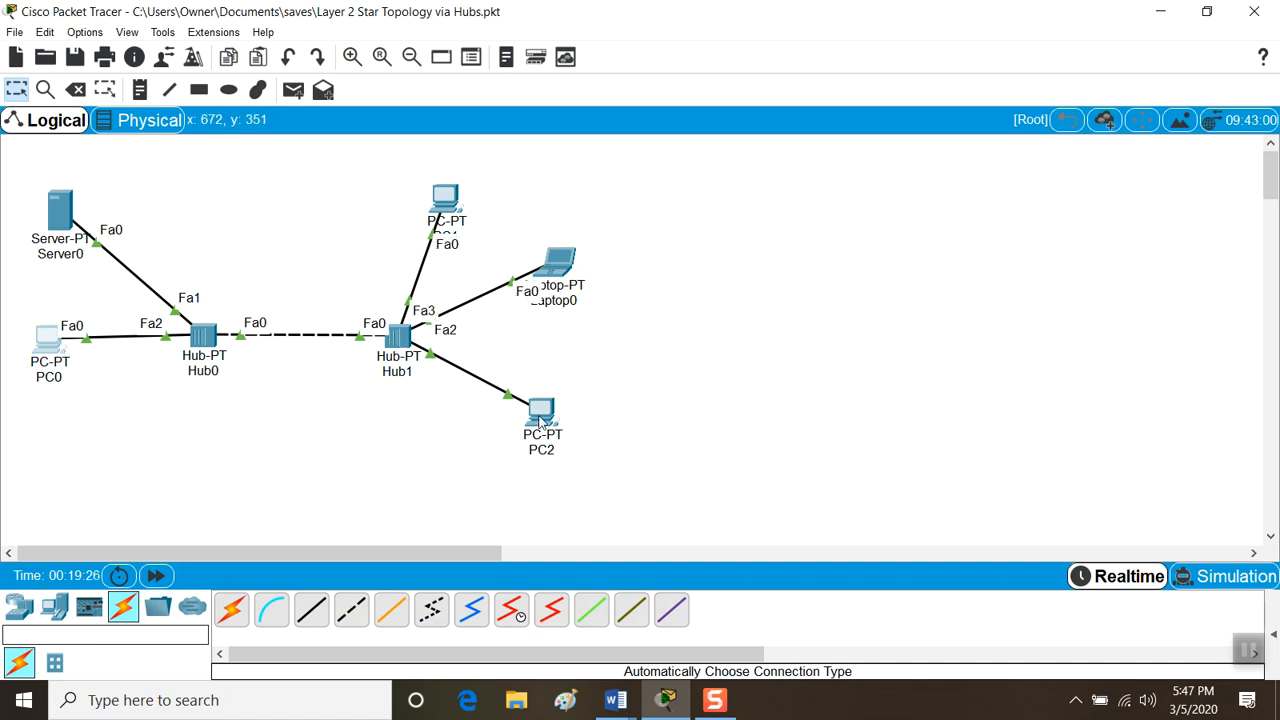
Reposition PC2 lower and PC1 slightly higher around Hub1, and move PC0 below and to the left of Hub0.
mouse_move(540, 421)
drag(540, 421, 498, 474)
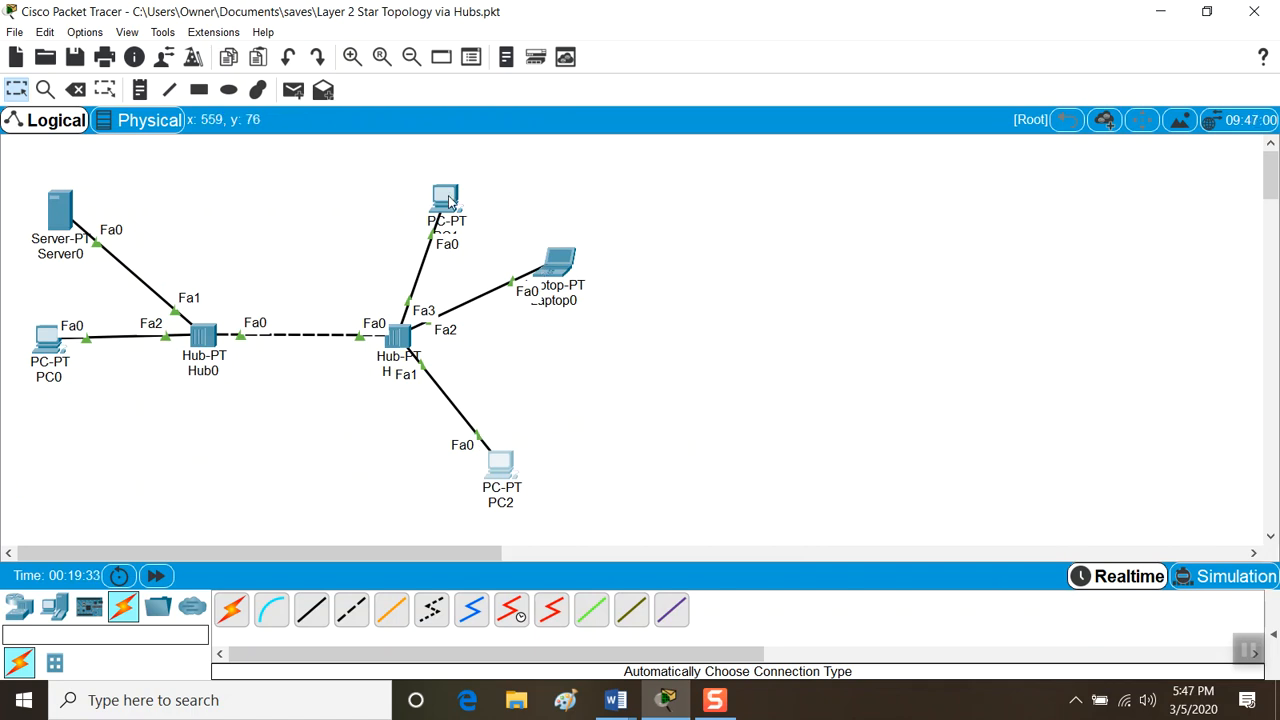
mouse_move(445, 201)
mouse_down()
mouse_move(430, 168)
mouse_move(437, 189)
mouse_up()
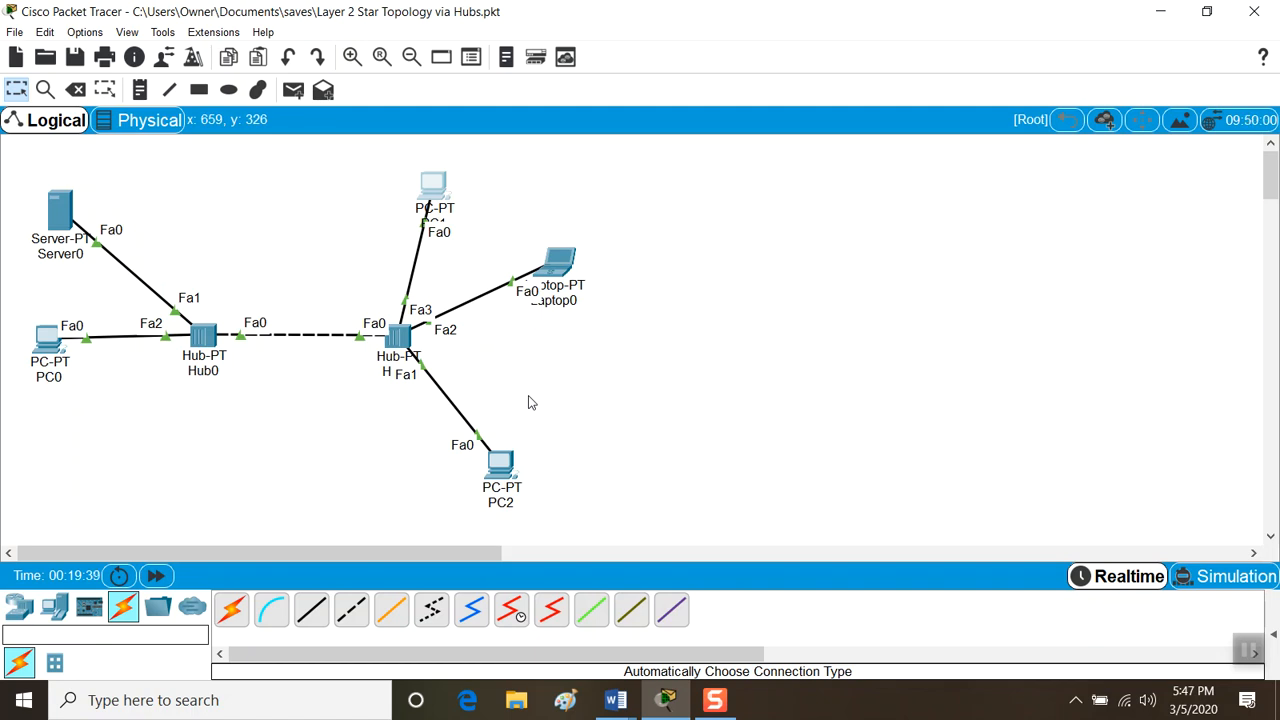
click(42, 350)
drag(42, 350, 74, 423)
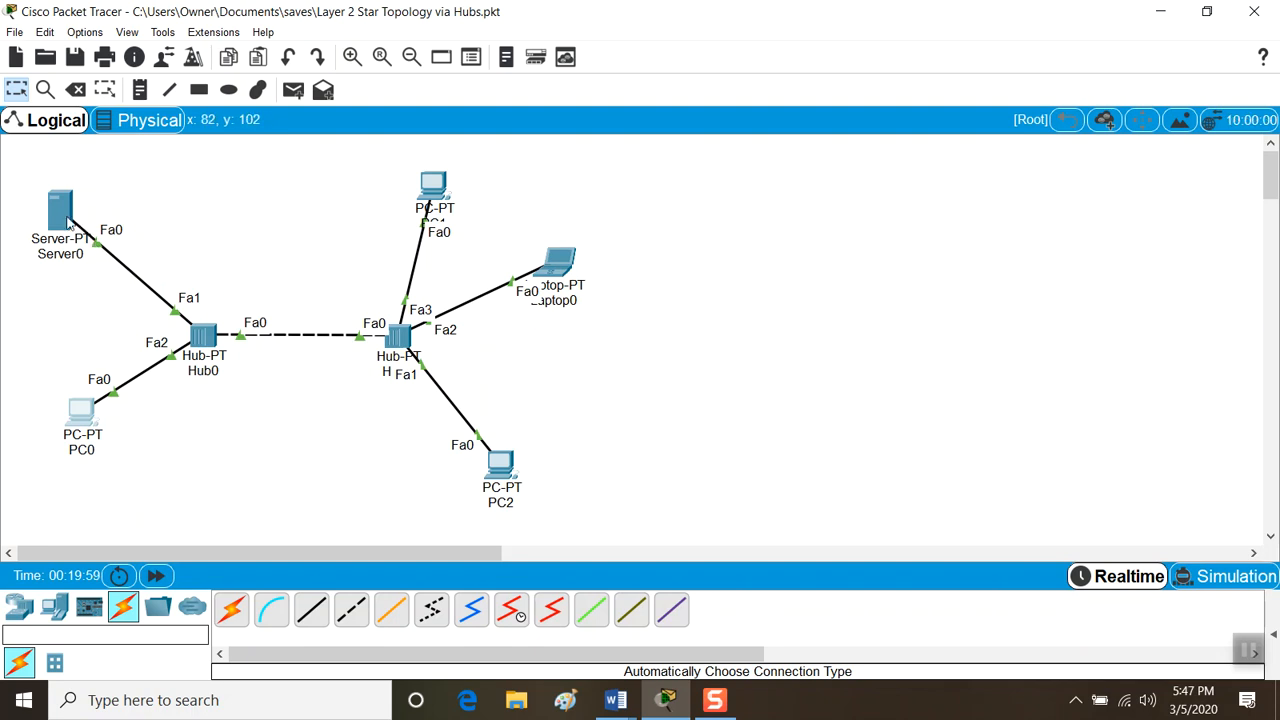
Open Server0's global configuration settings and activate its IPv4 gateway field.
mouse_move(68, 222)
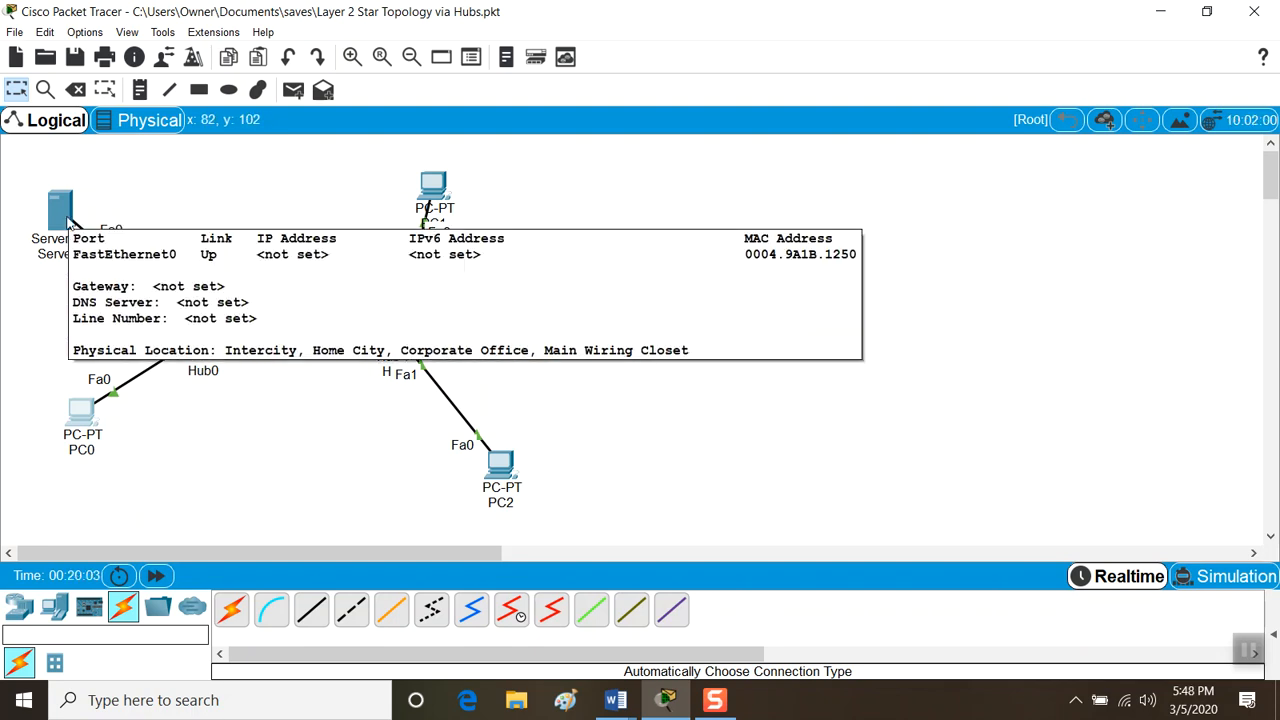
click(68, 222)
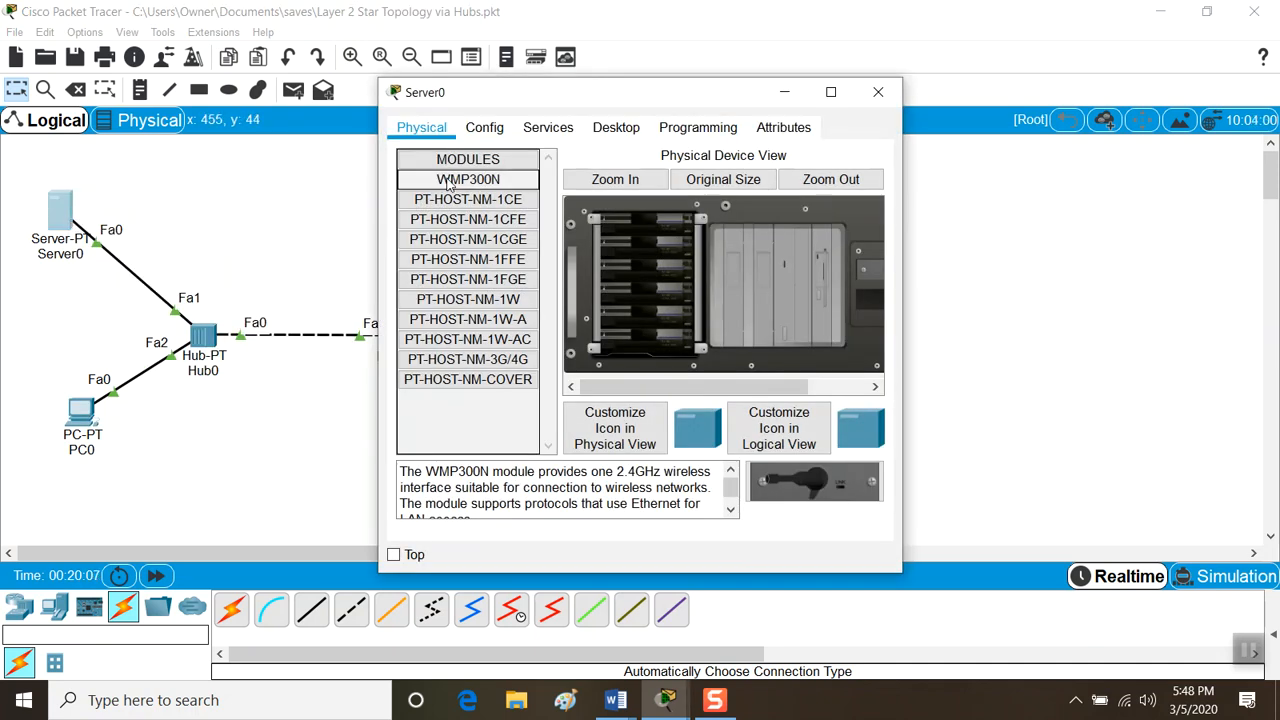
click(487, 128)
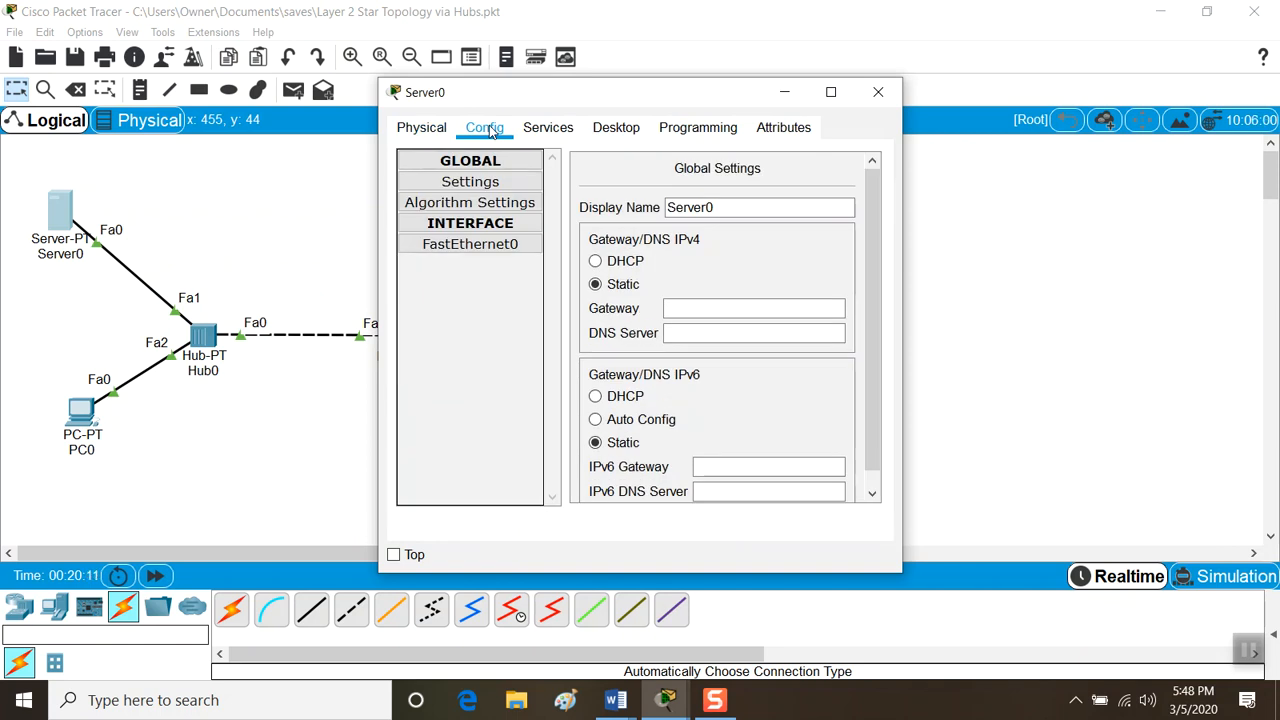
click(735, 307)
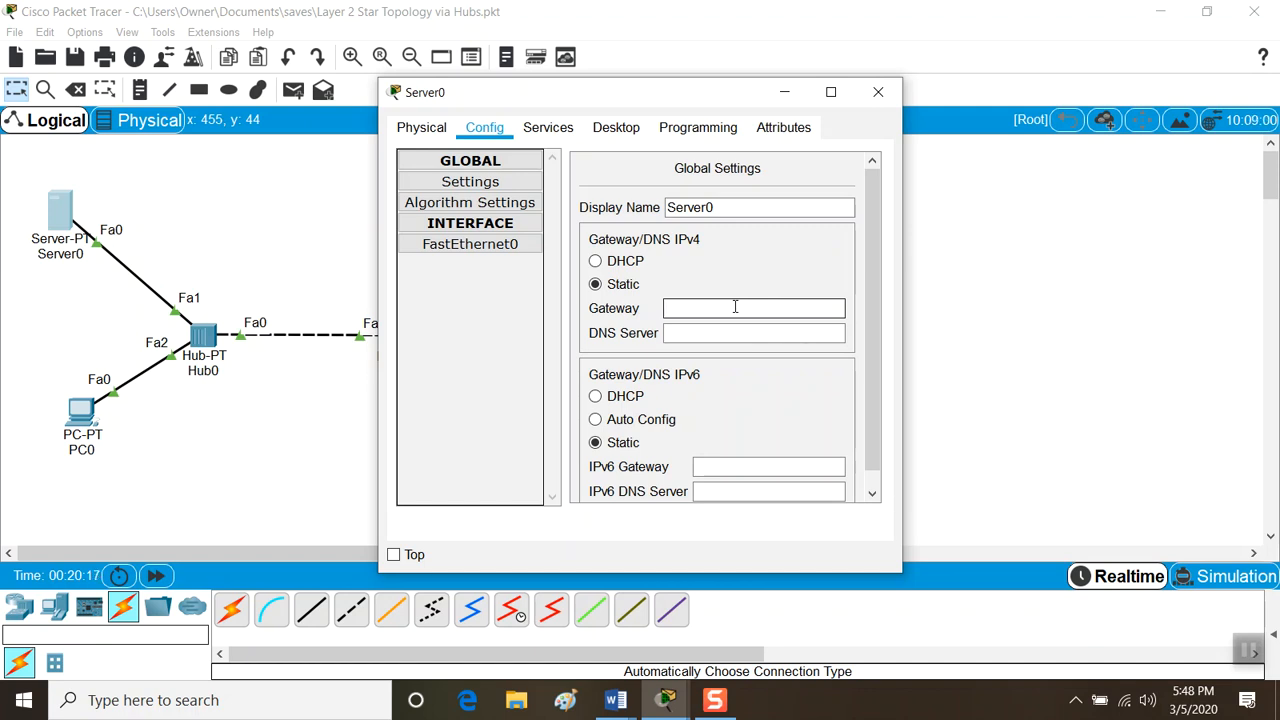
Look up the gateway address in the Word document Notional Network Range Class C Private, and return to the Packet Tracer topology.
click(615, 700)
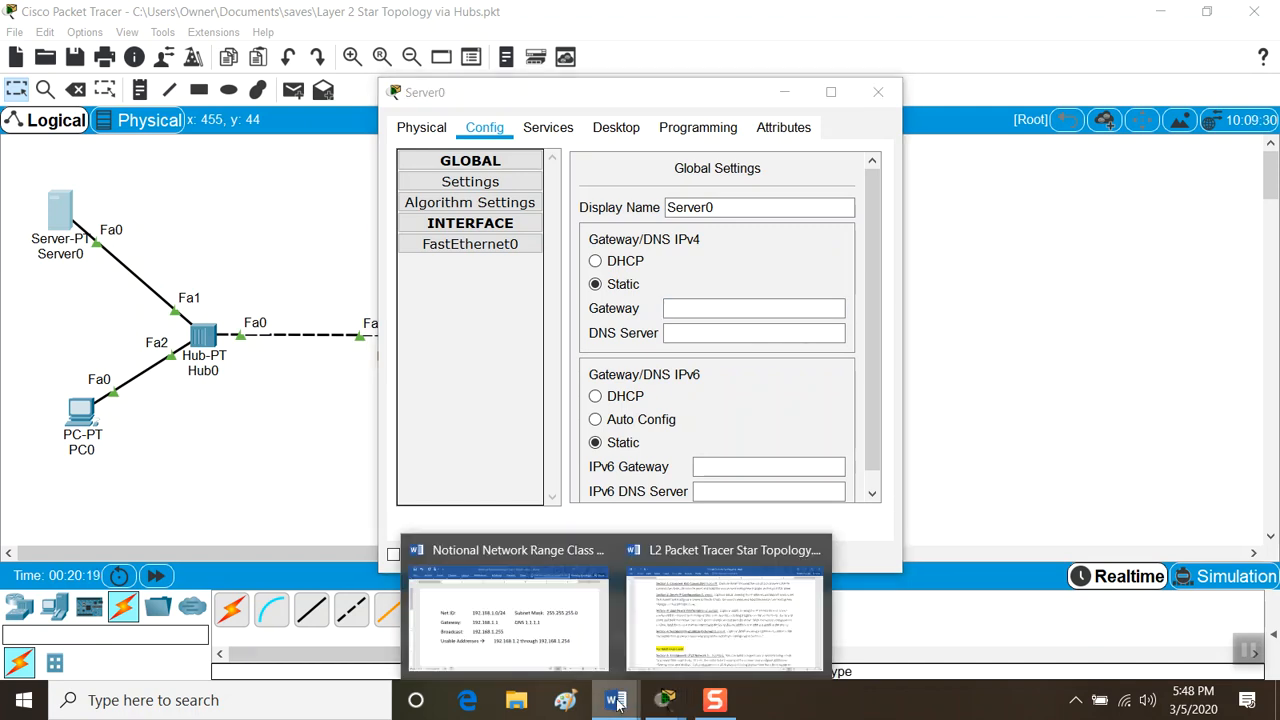
click(560, 650)
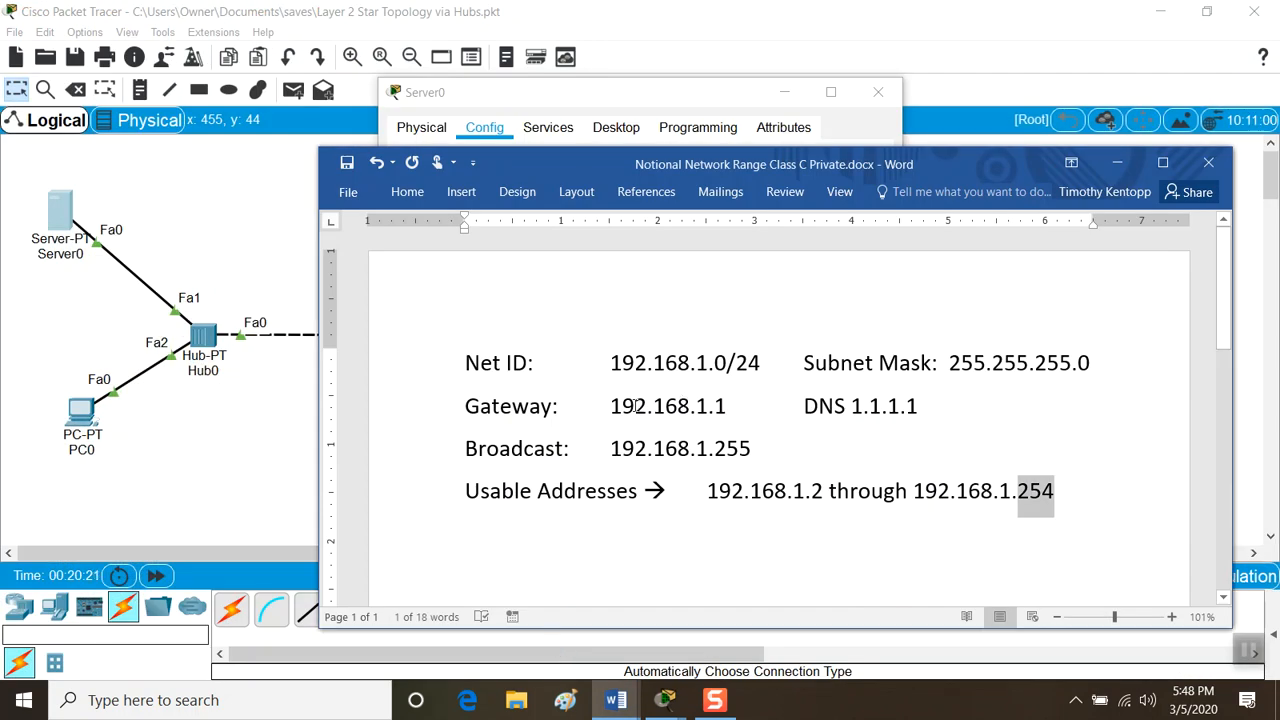
drag(610, 406, 727, 406)
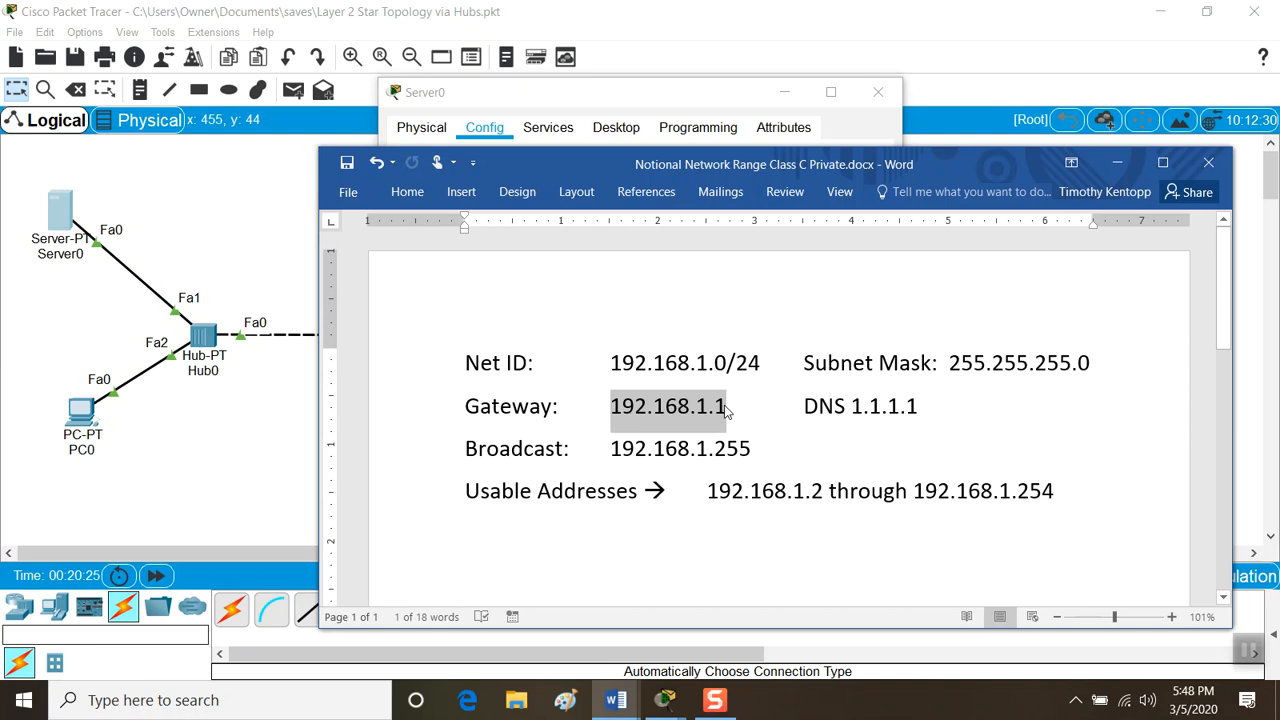
click(271, 434)
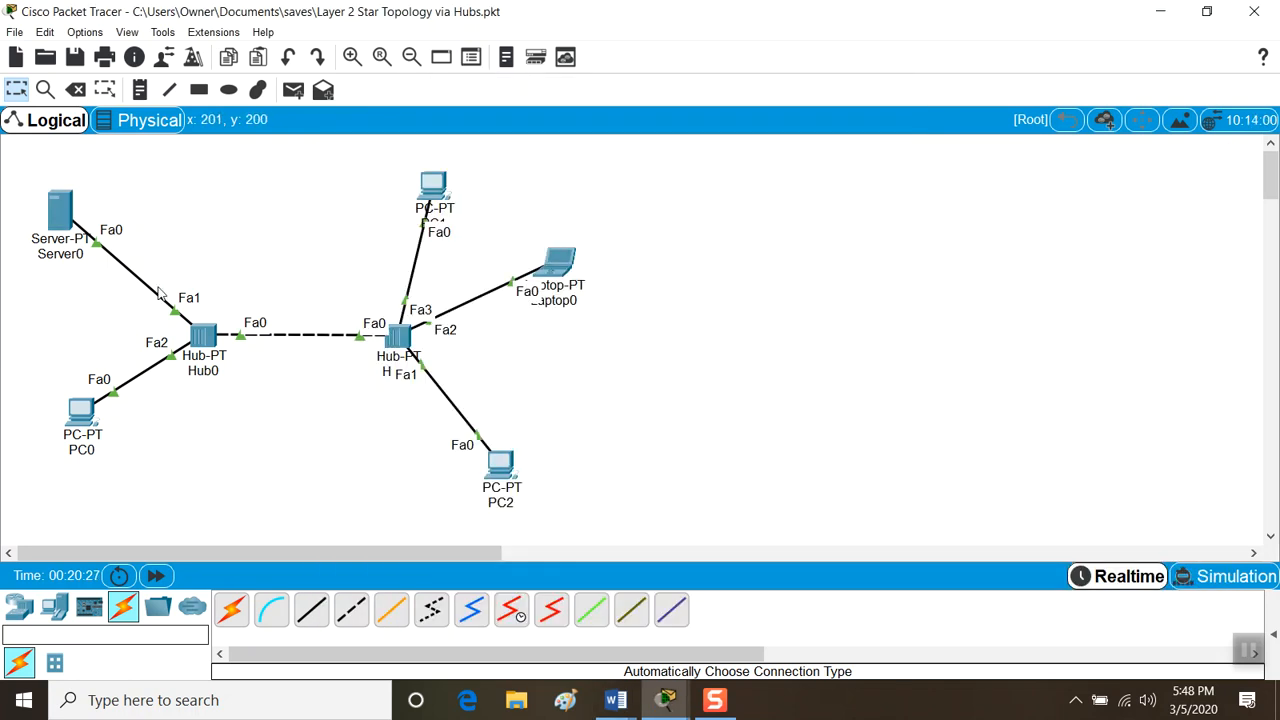
Set Server0's static IPv4 gateway to 192.168.1.1 and its DNS server to 1.1.1.1.
click(59, 228)
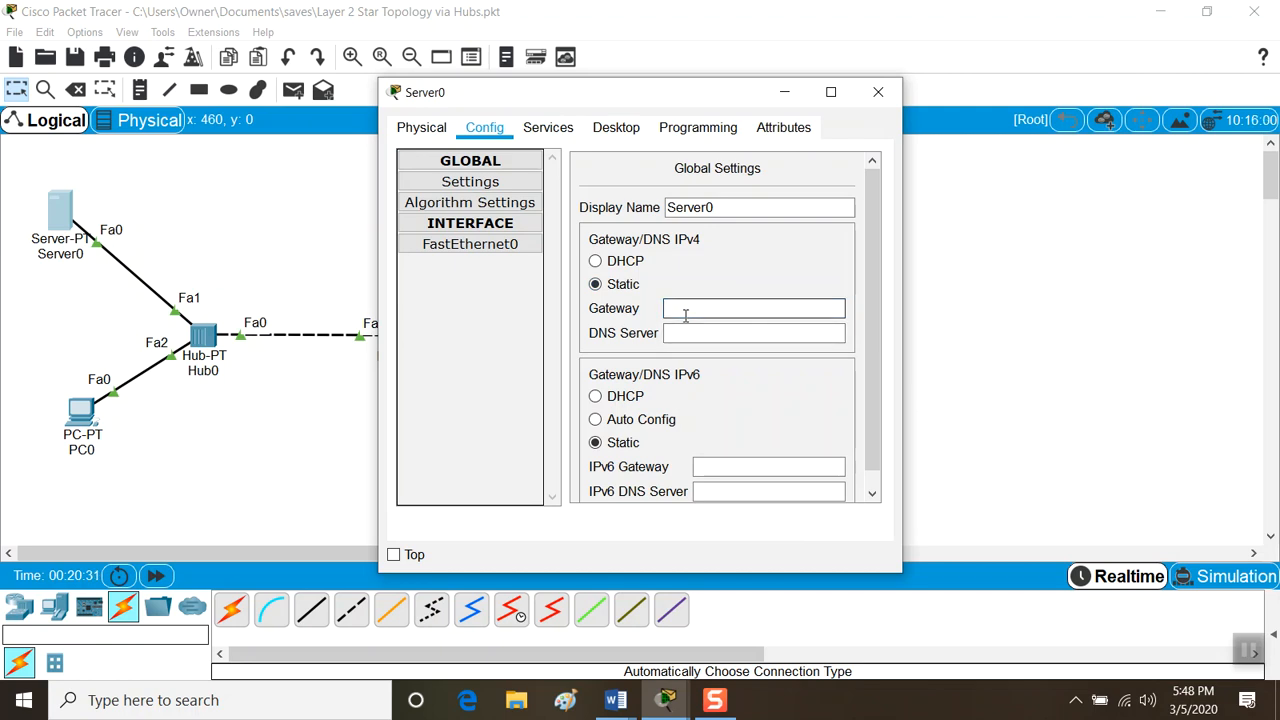
text(192.168.)
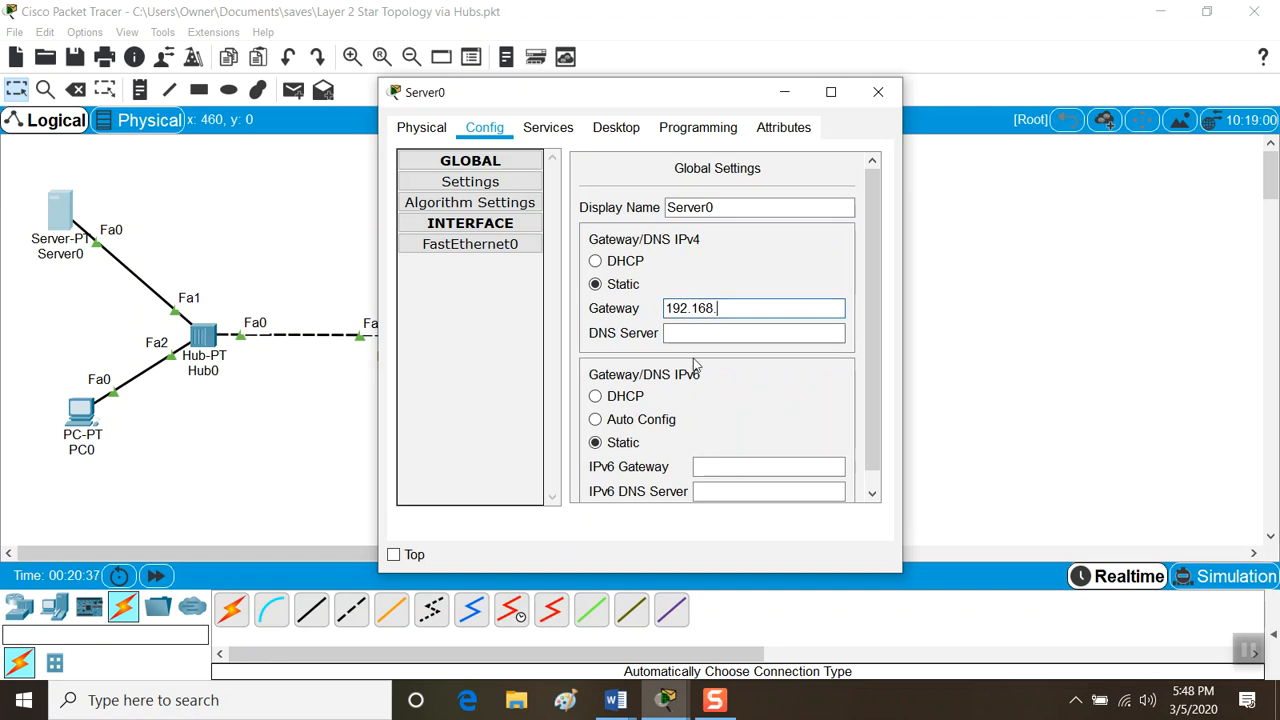
text(1.1)
click(754, 333)
text(1.1.)
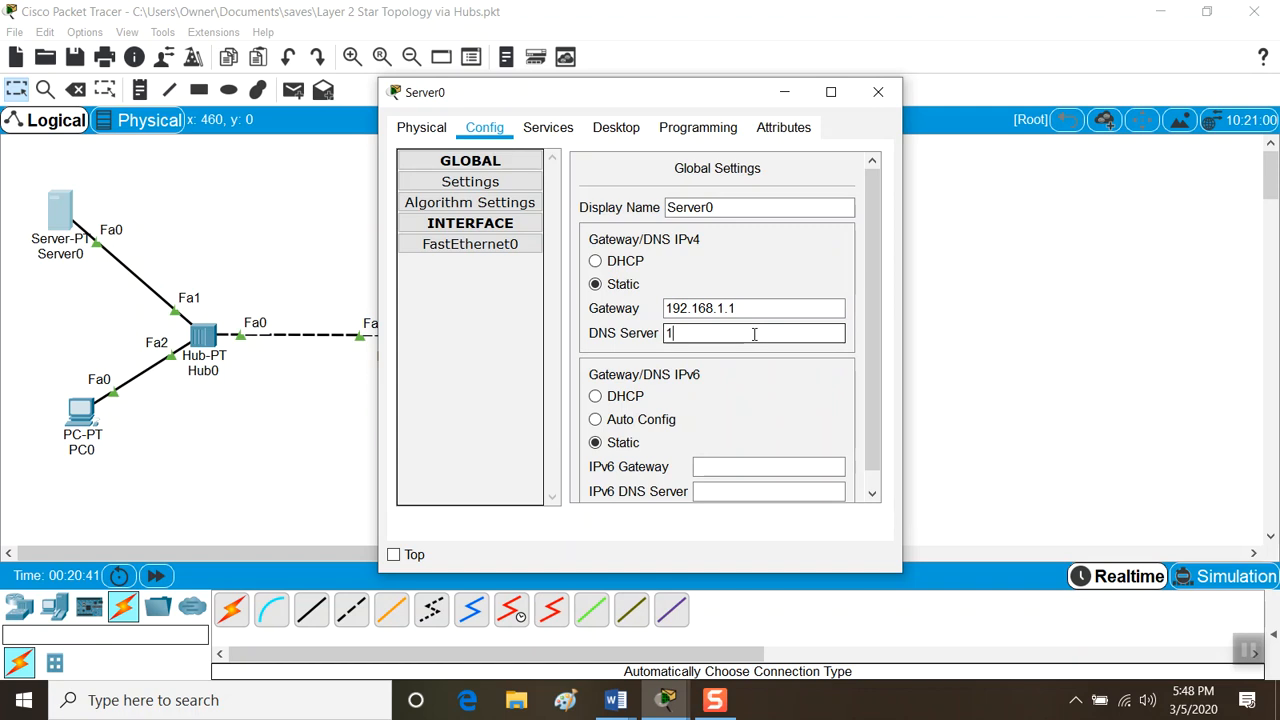
text(1.1)
Give Server0's FastEthernet0 interface the static IP address 192.168.1.11 with subnet mask 255.255.255.0.
click(463, 249)
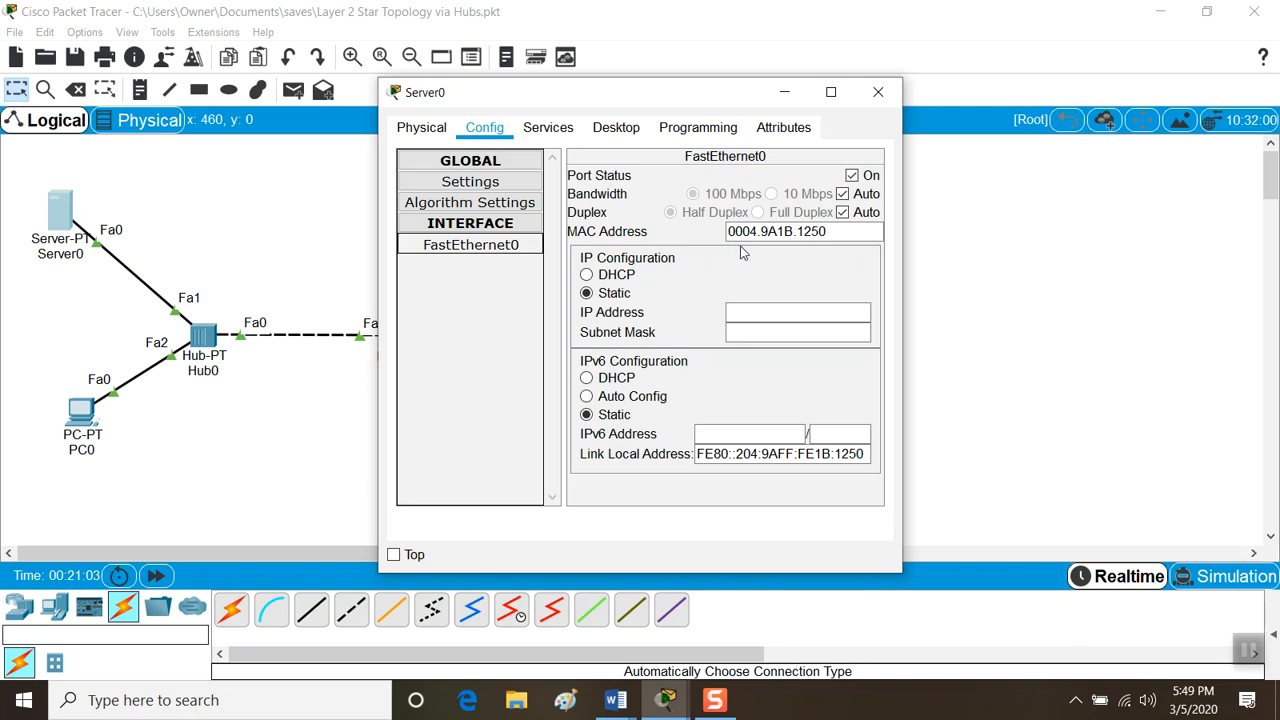
click(736, 310)
text(19)
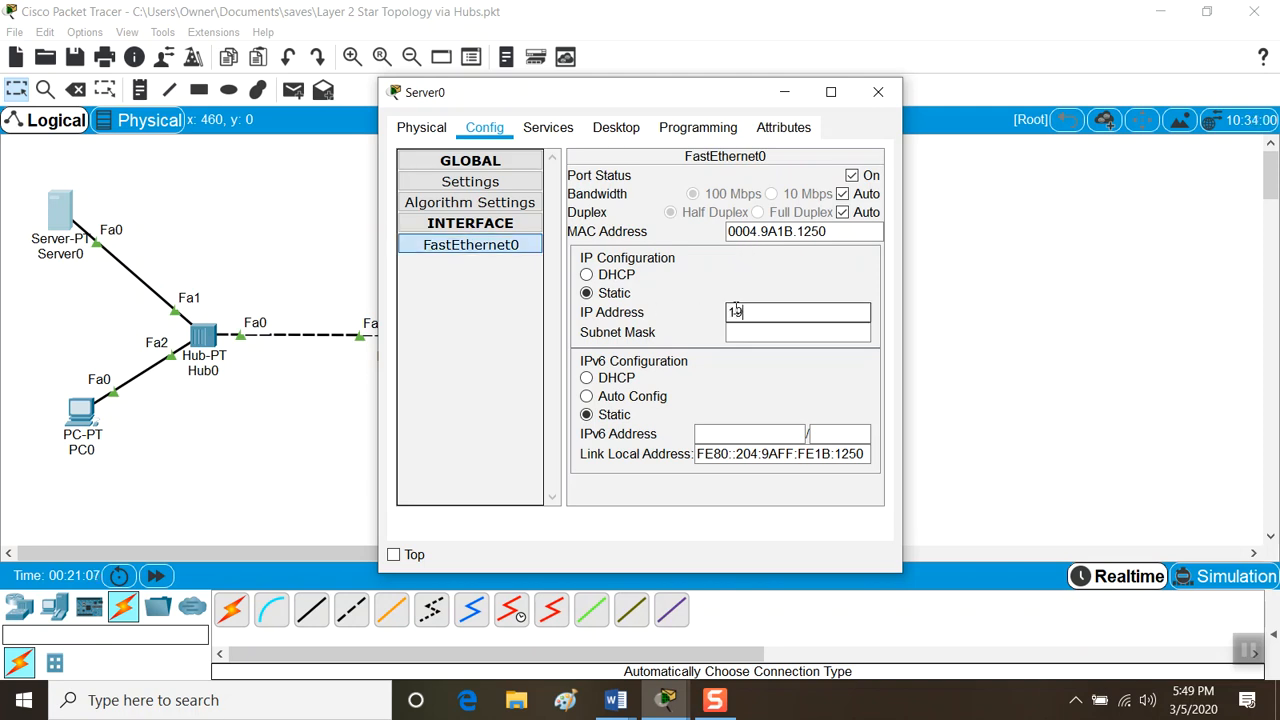
text(2.168.1.11)
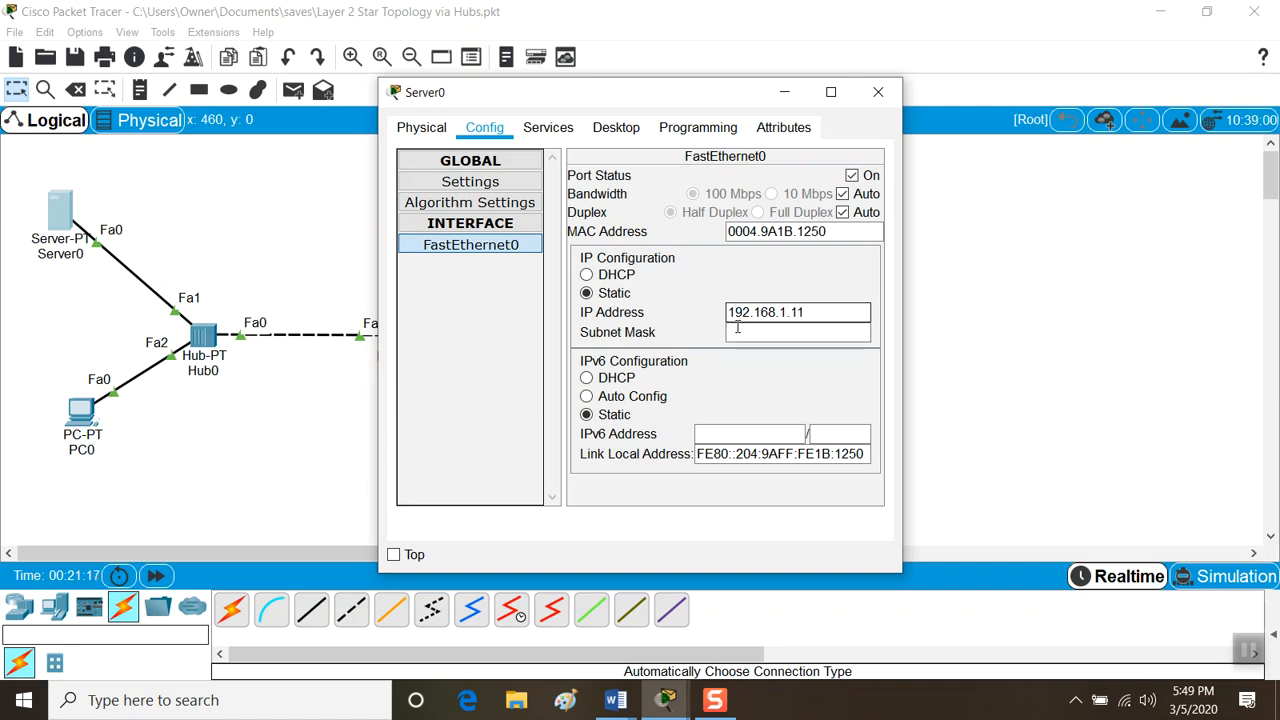
click(735, 332)
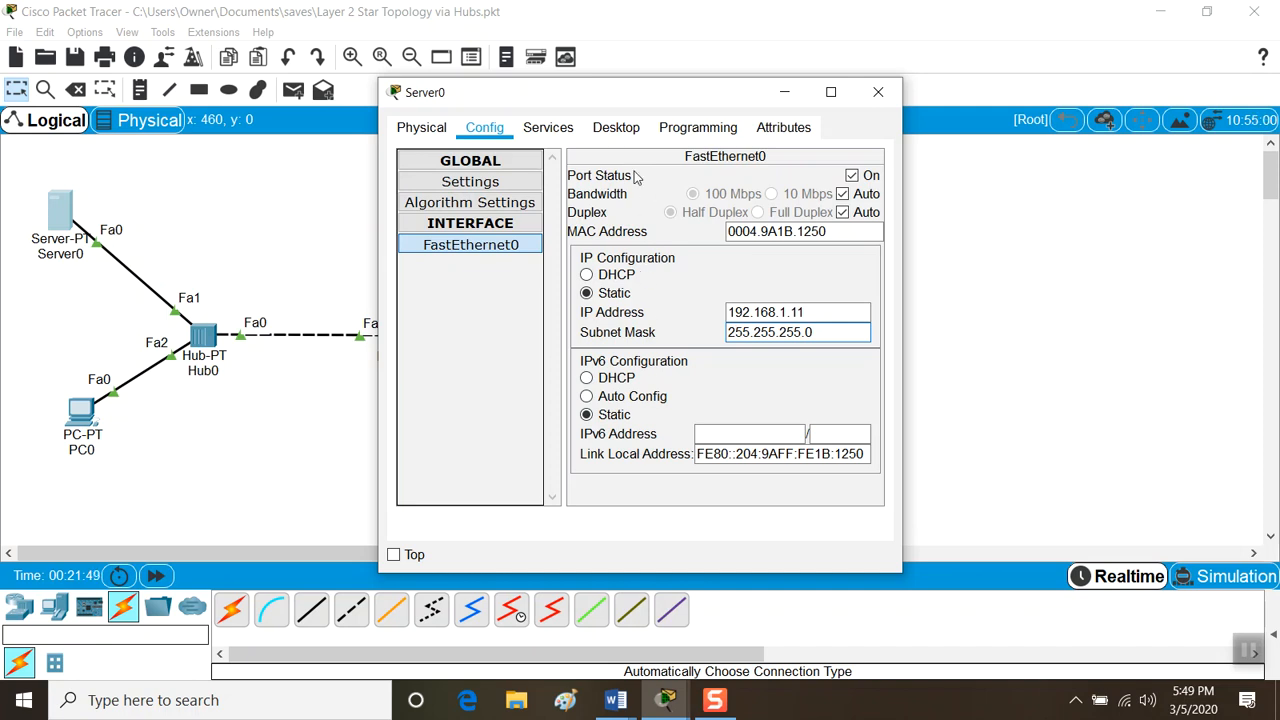
Open Server0's command prompt and try to ping localhost.
click(617, 128)
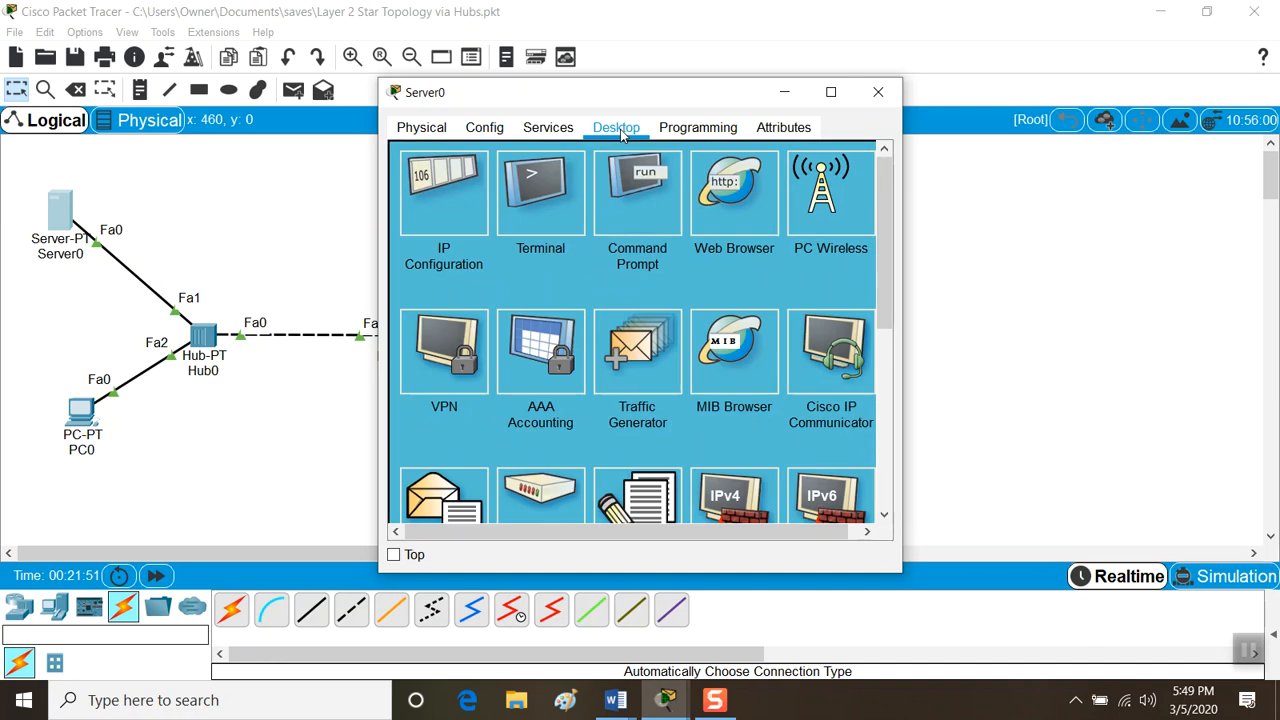
click(635, 219)
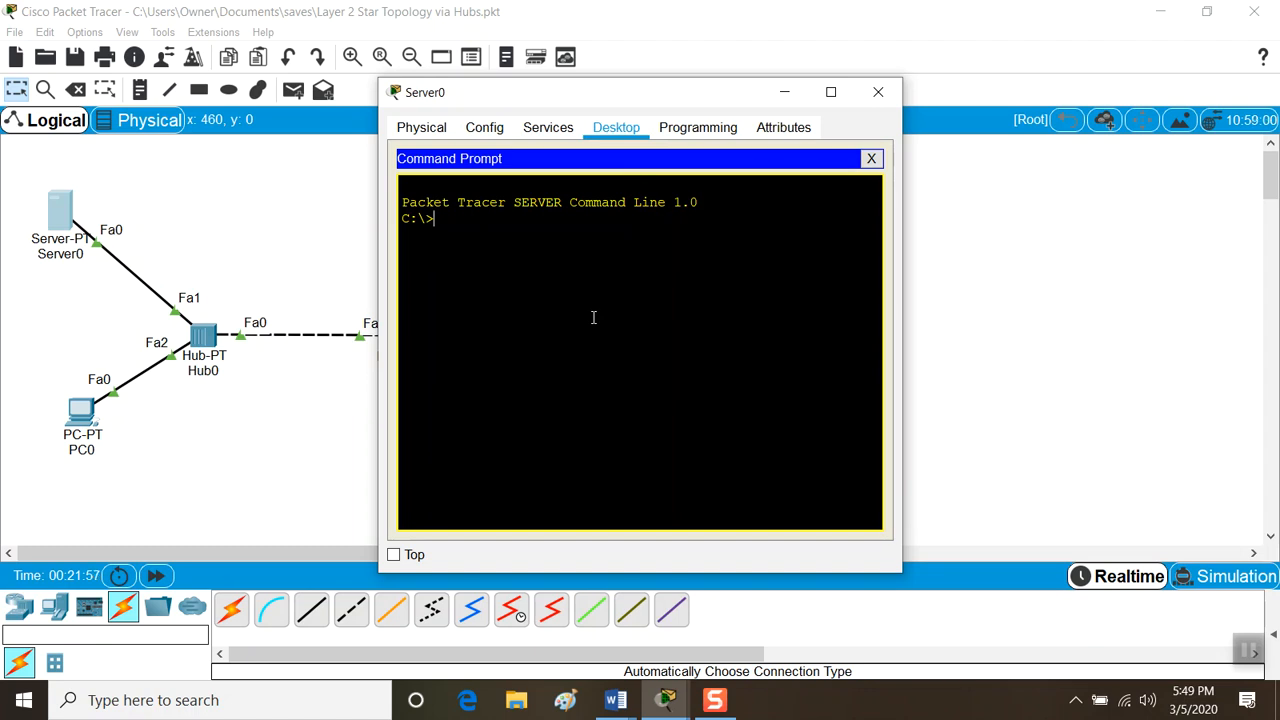
text(ping )
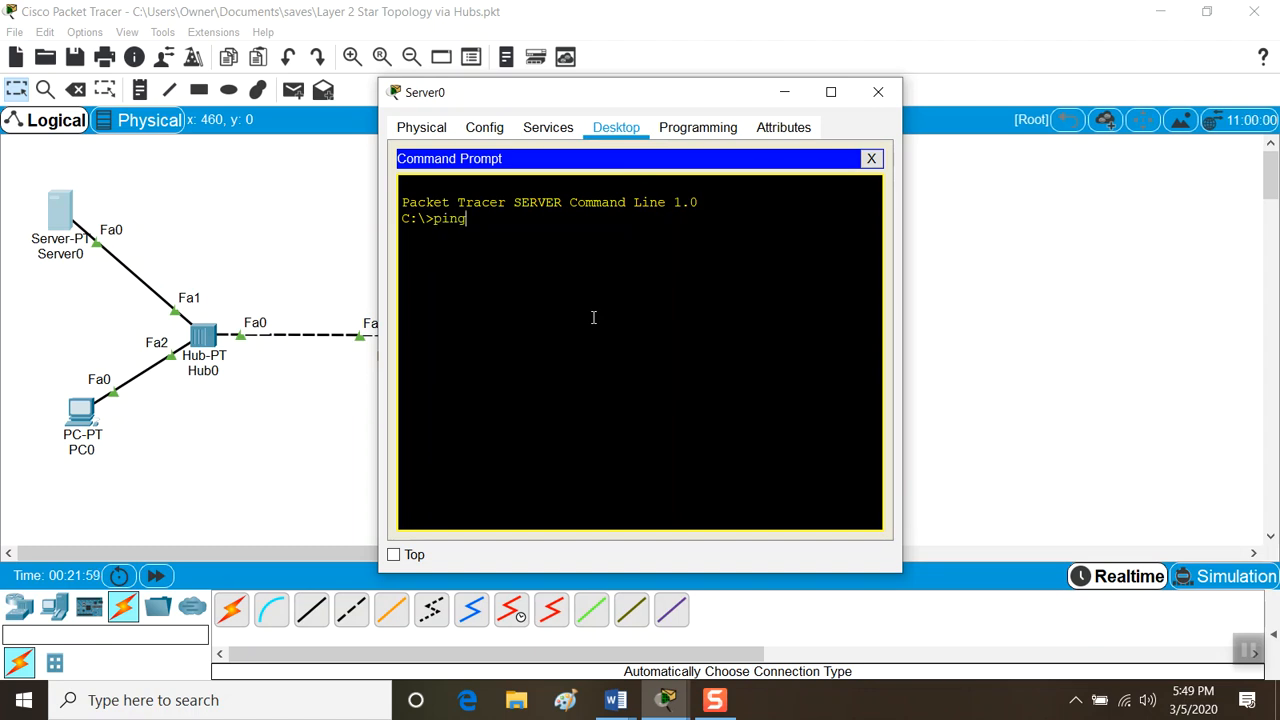
text(lo)
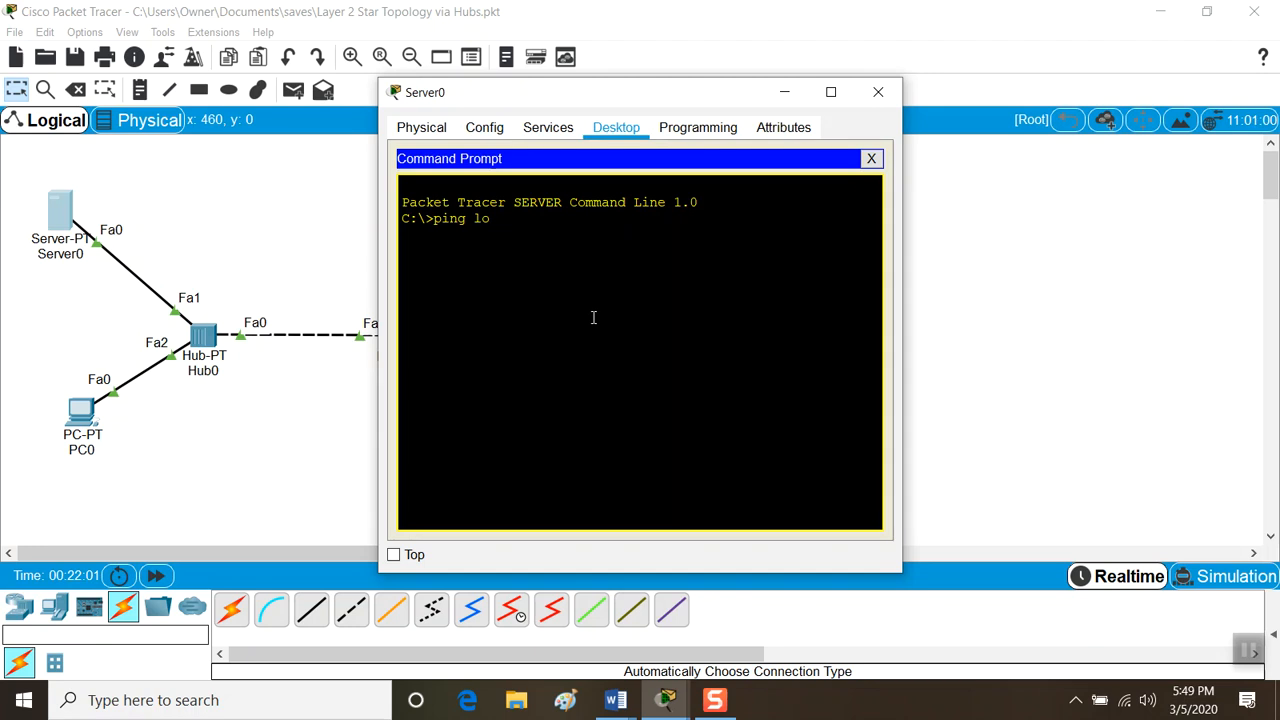
text(calhost)
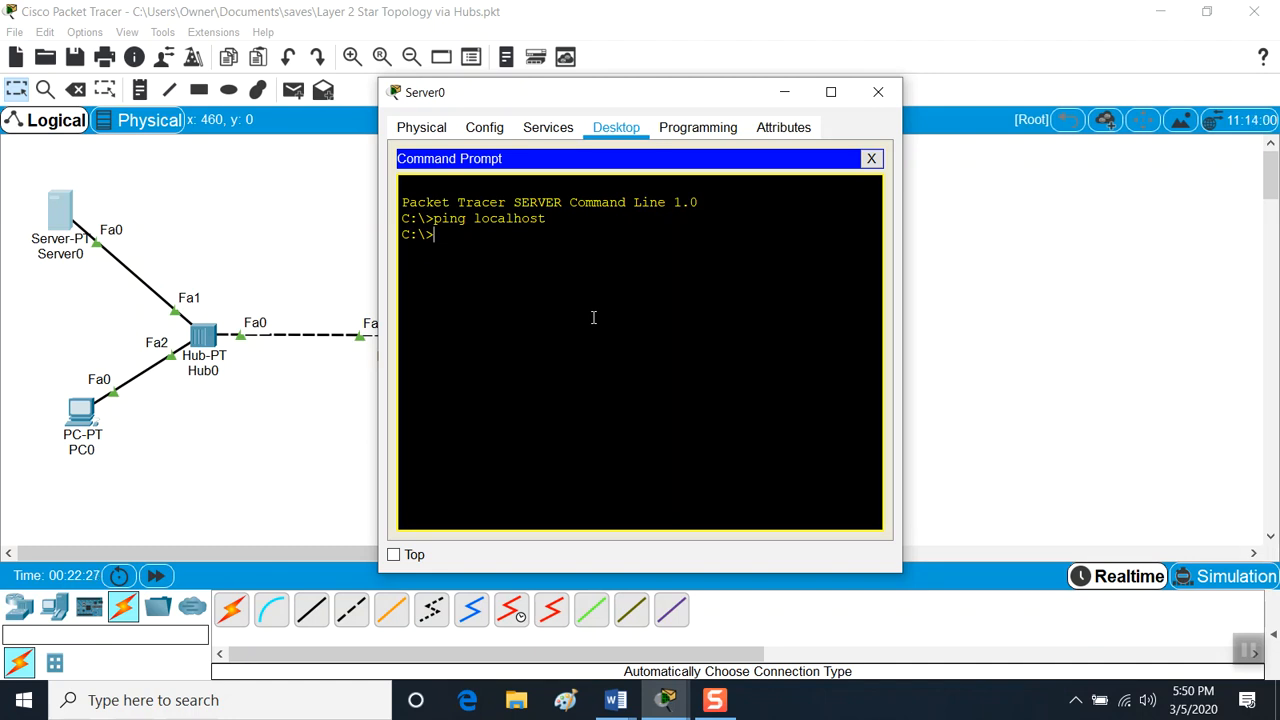
Ping the loopback address 127.0.0.1 from Server0's command prompt.
text(ing)
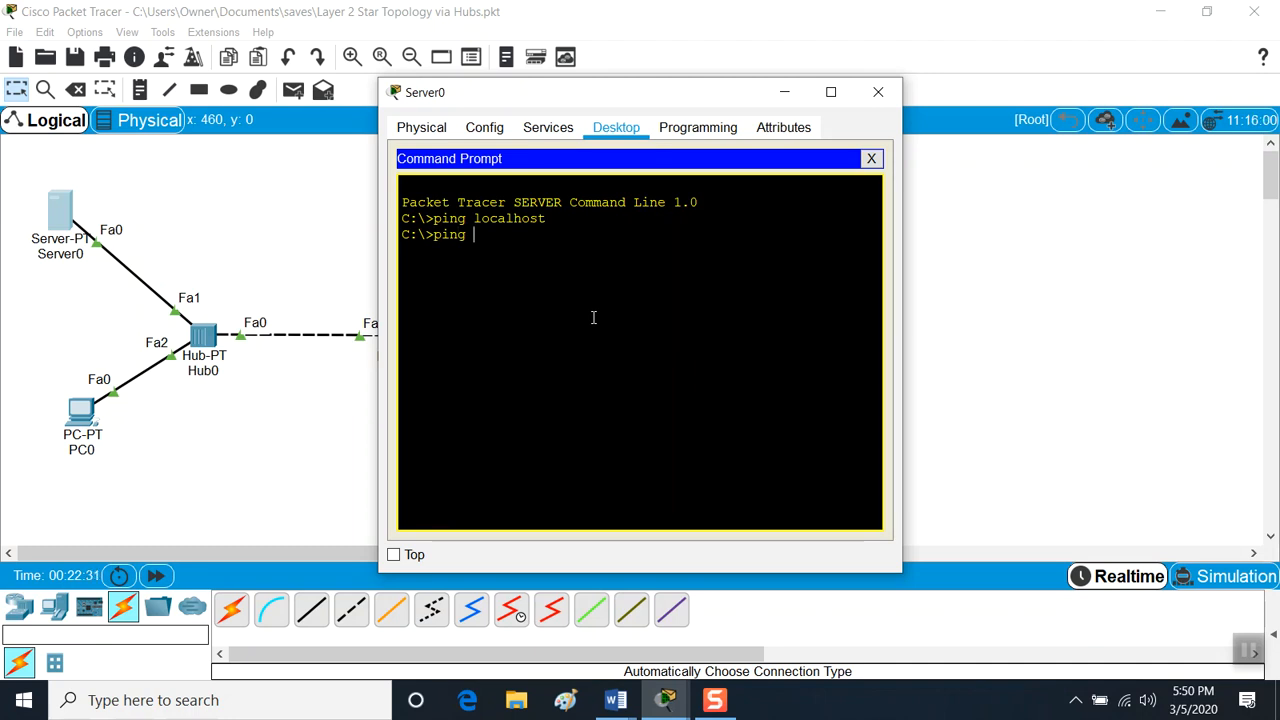
text( 1)
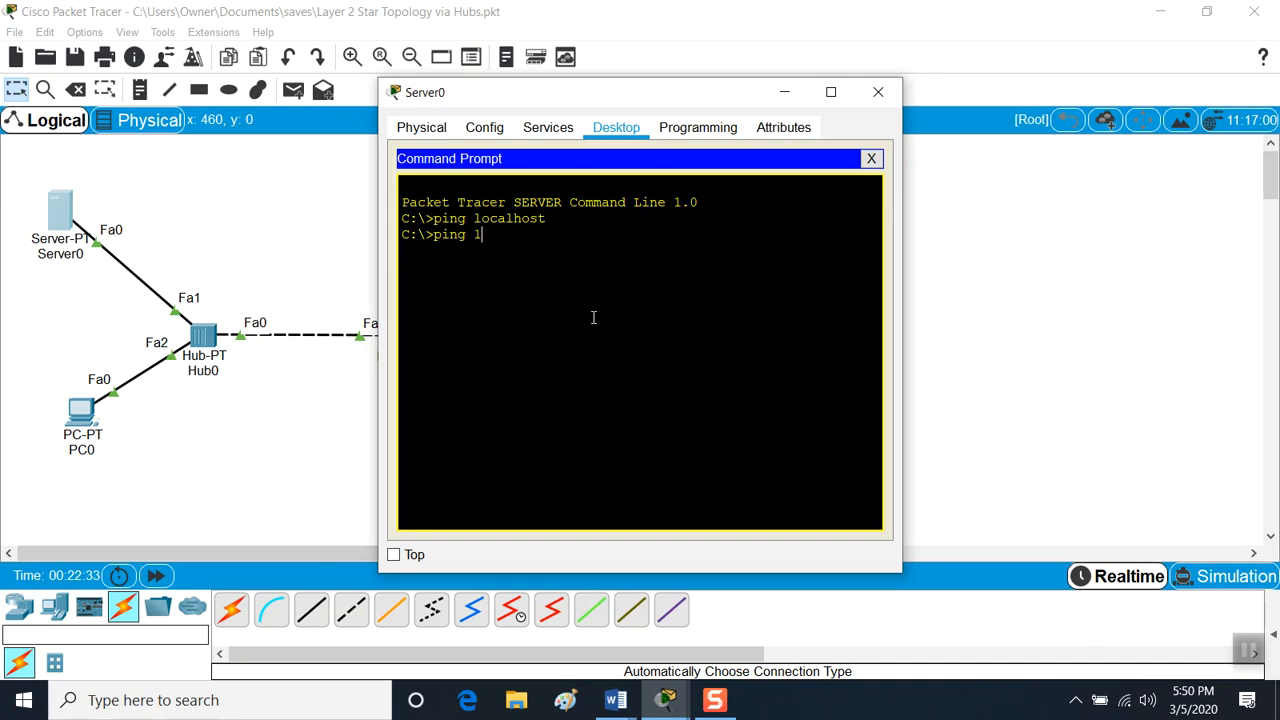
text(27.0.0.1)
key(Return)
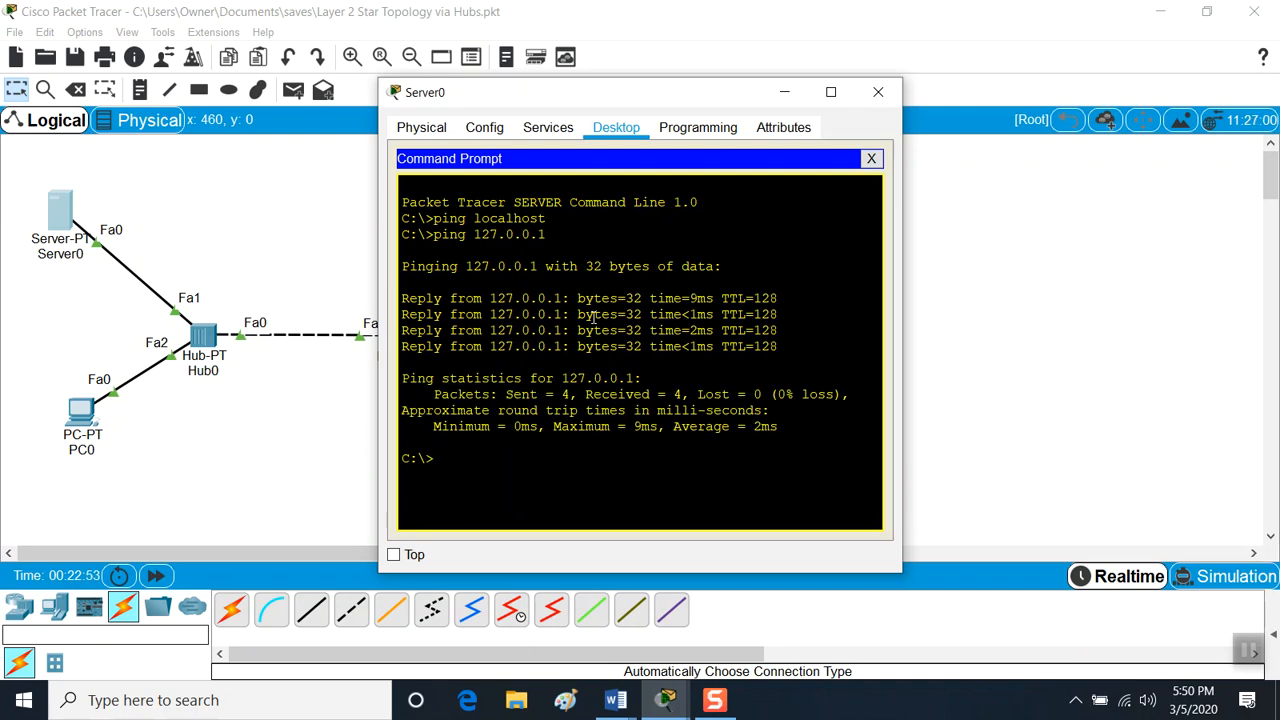
Ping Server0's own address 192.168.1.11 from its command prompt, and close the Server0 window.
key(Up)
key(BackSpace)
key(BackSpace)
key(BackSpace)
key(BackSpace)
key(BackSpace)
key(BackSpace)
key(BackSpace)
key(BackSpace)
key(BackSpace)
text(192.168.1.1)
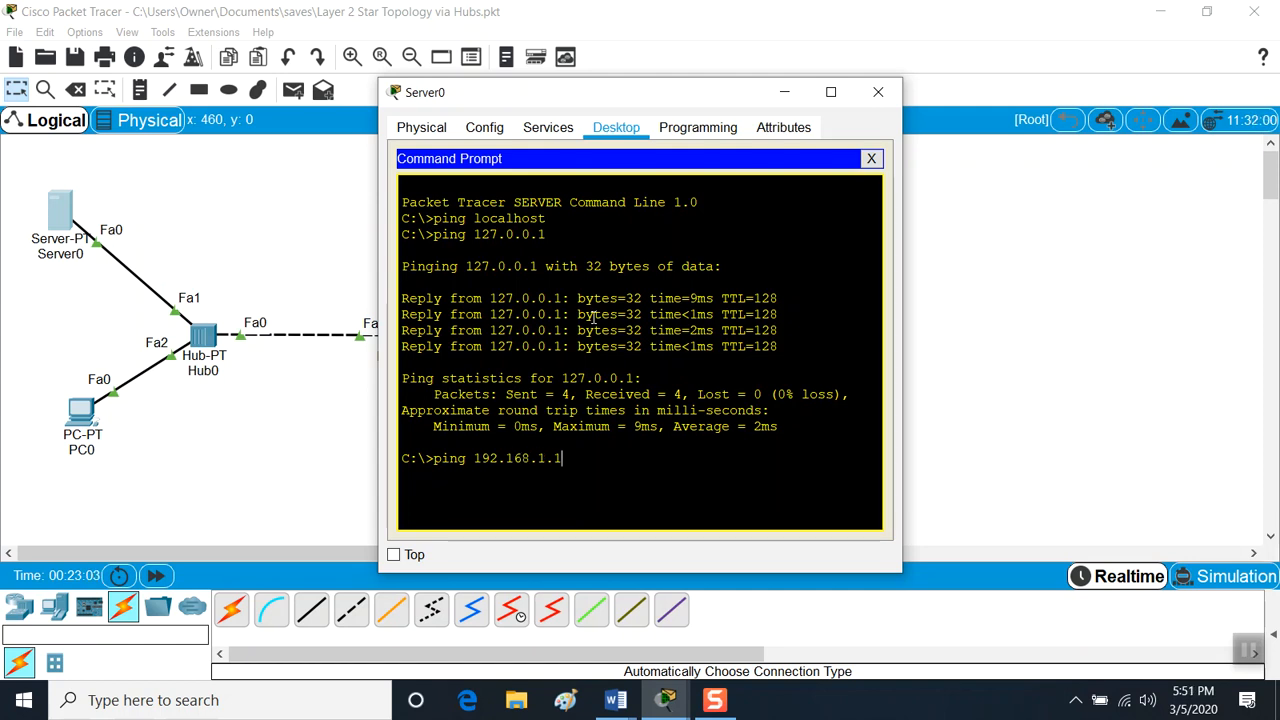
text(1)
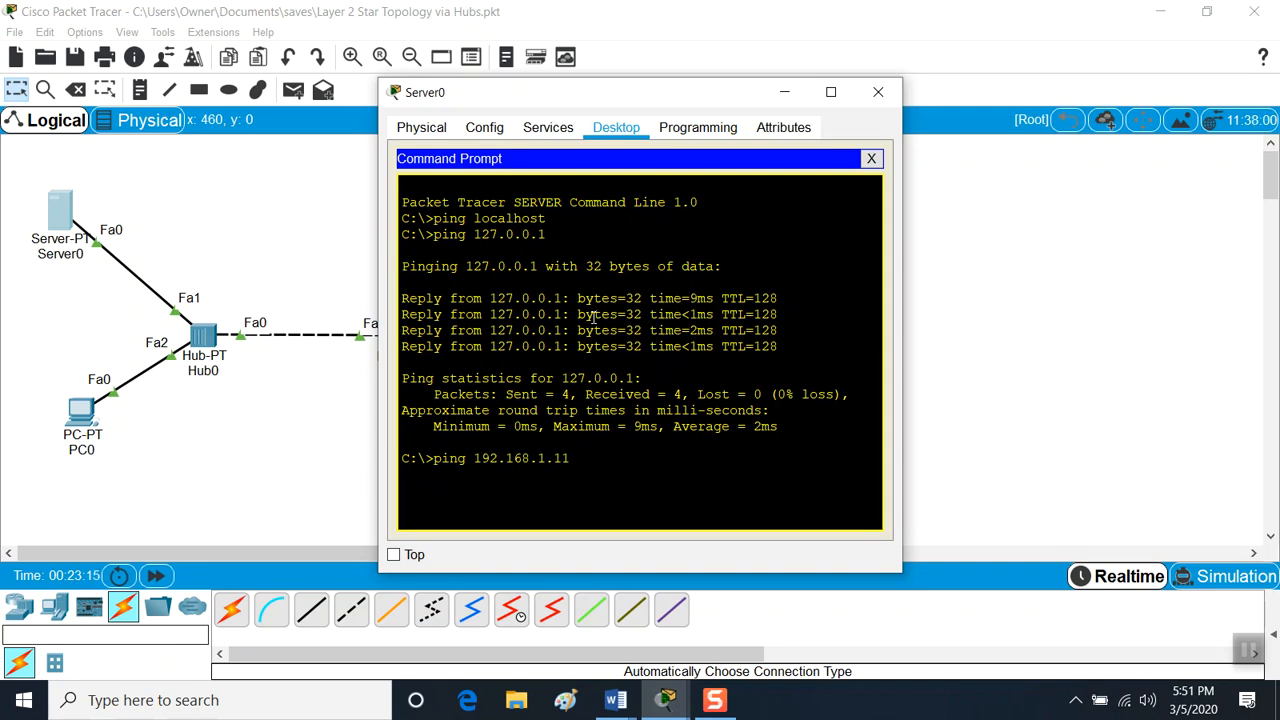
key(Return)
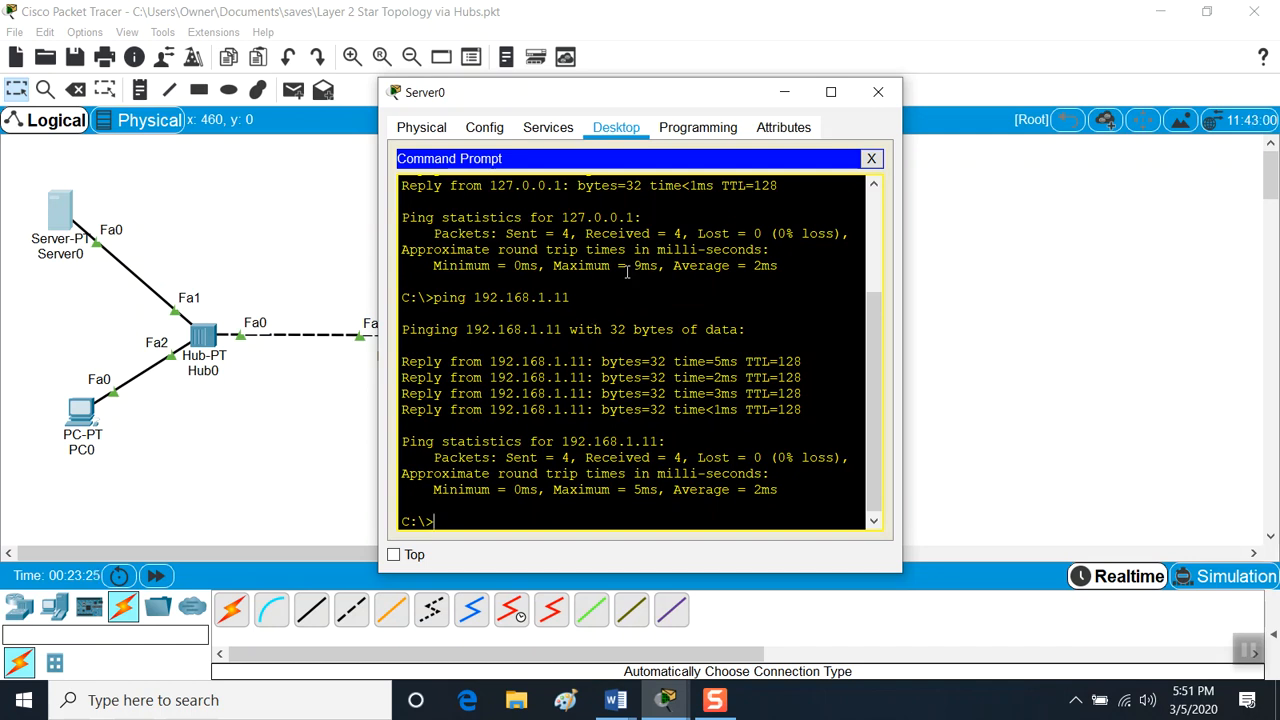
click(878, 92)
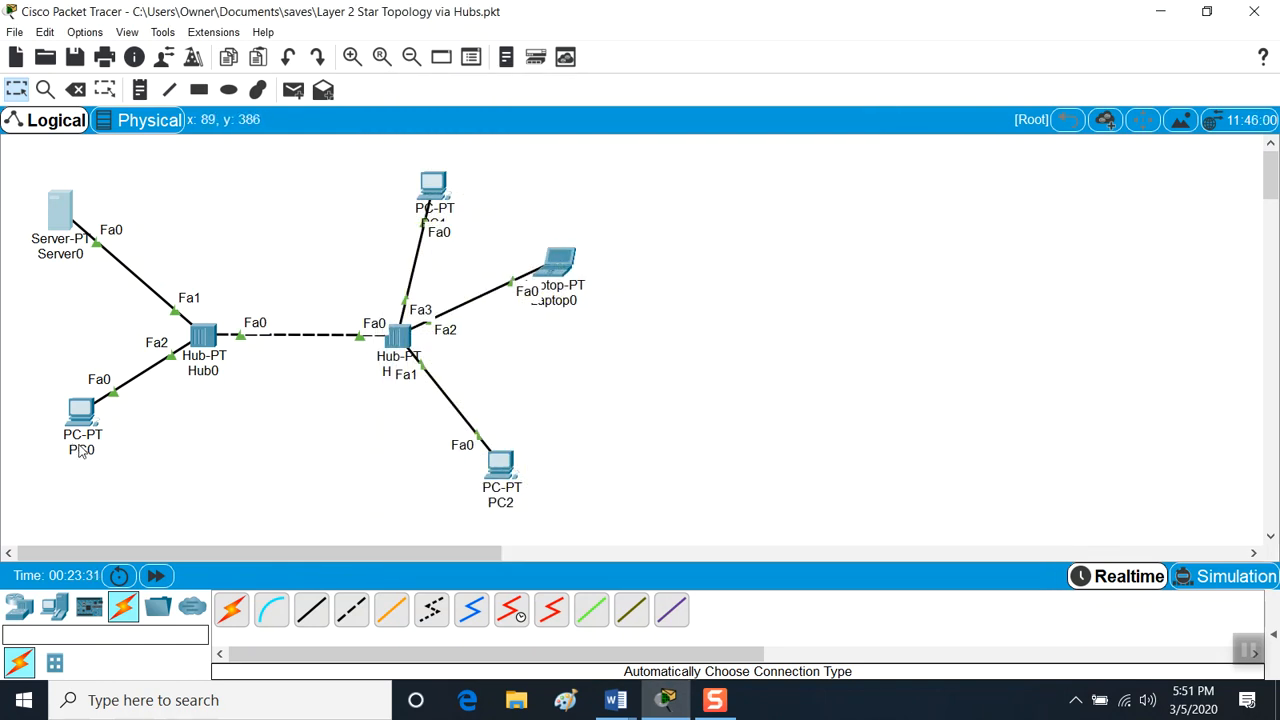
Set PC0's static IPv4 gateway to 192.168.1.1 and its DNS server to 1.1.1.1.
mouse_move(80, 425)
mouse_move(60, 222)
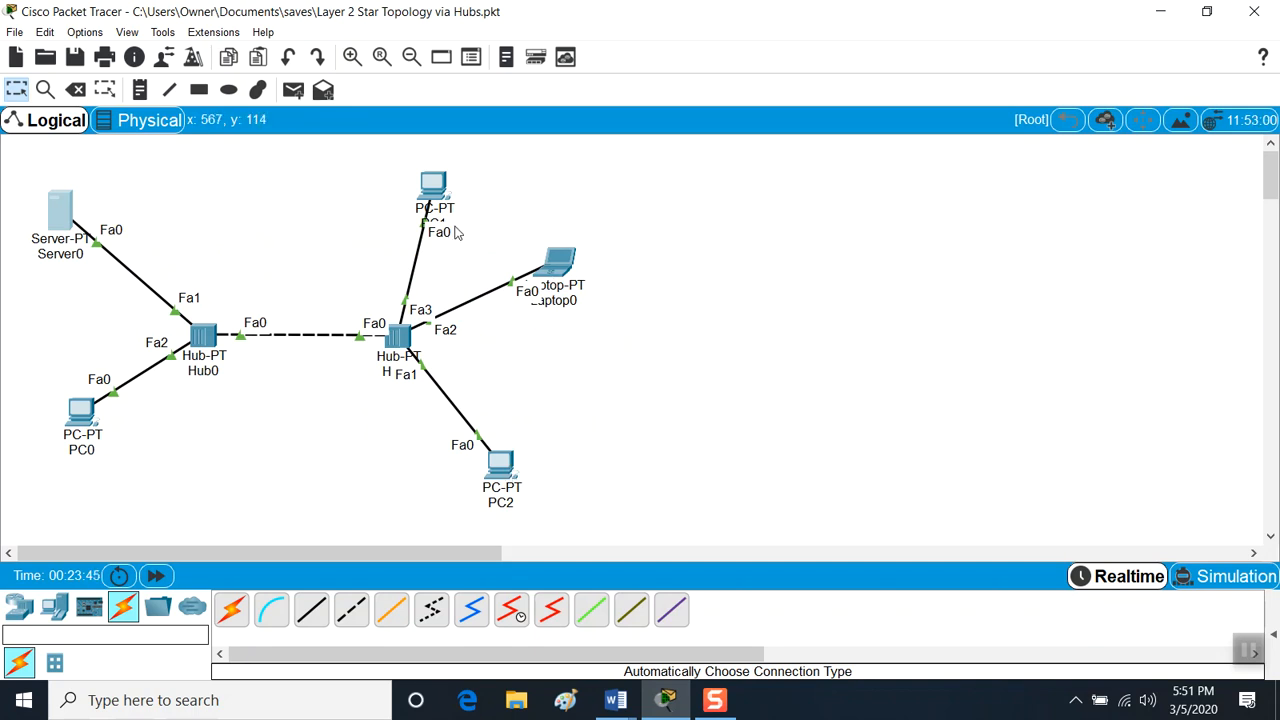
mouse_move(454, 232)
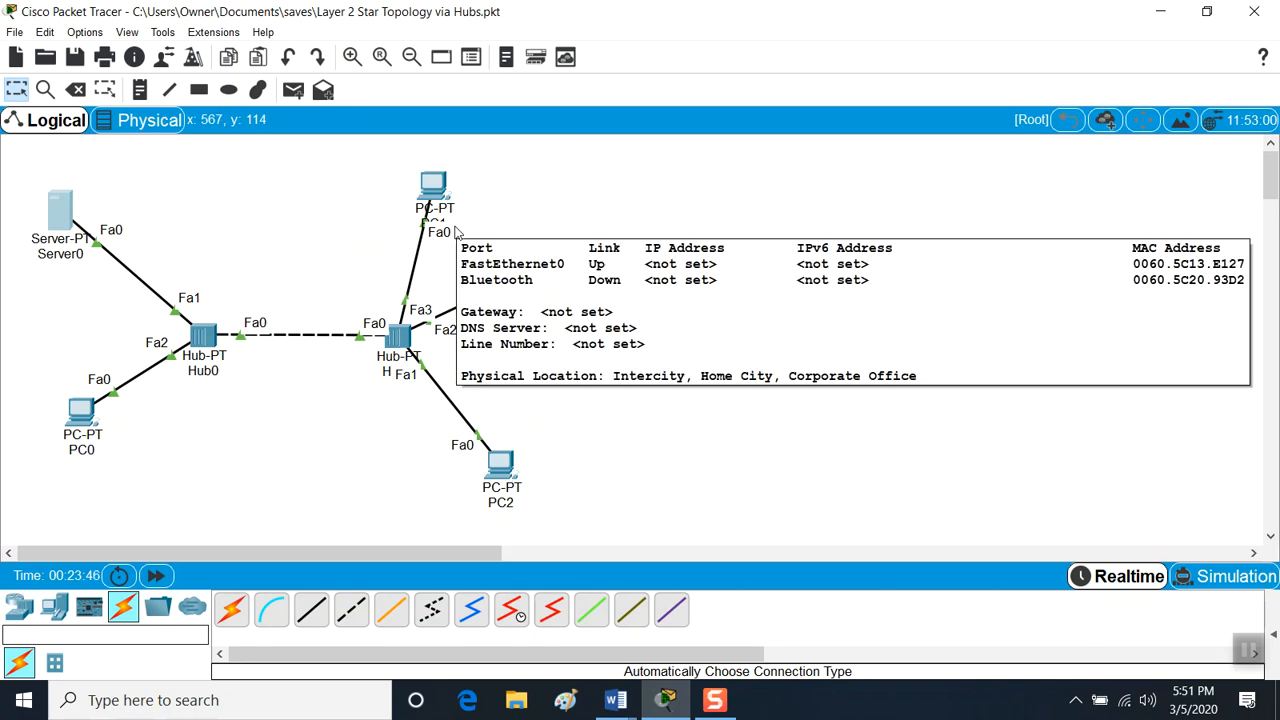
click(82, 418)
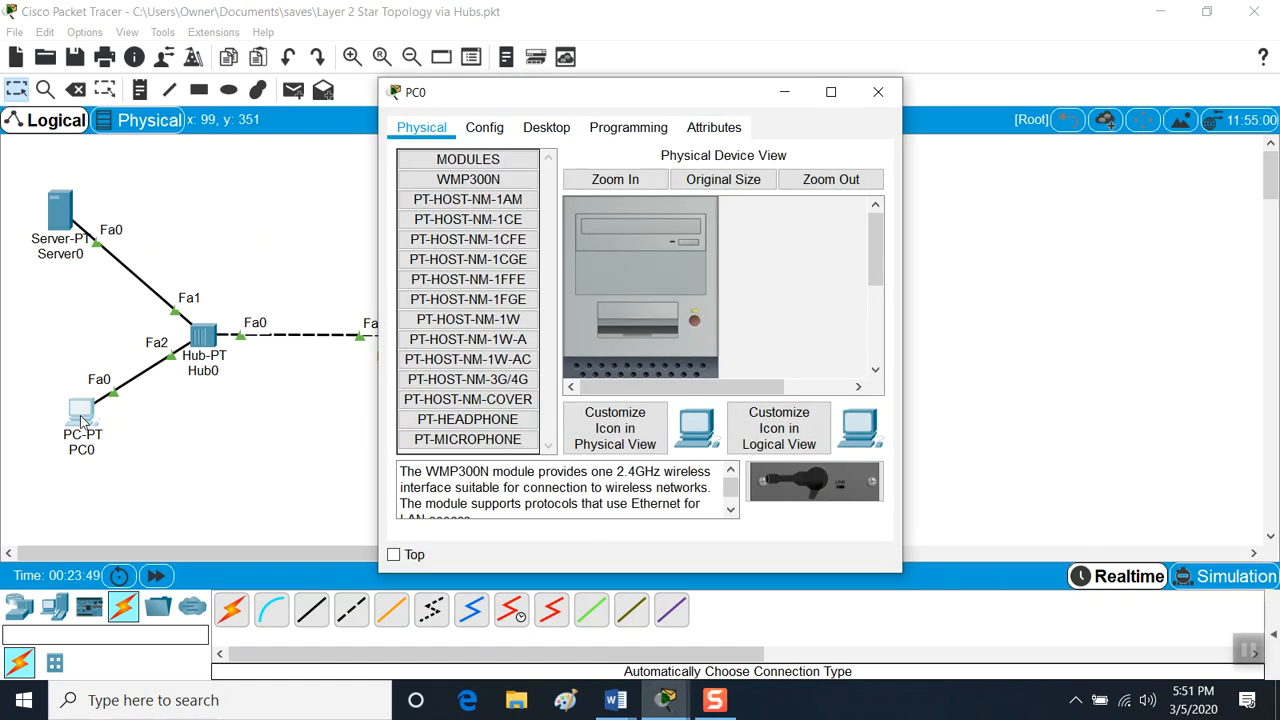
click(484, 130)
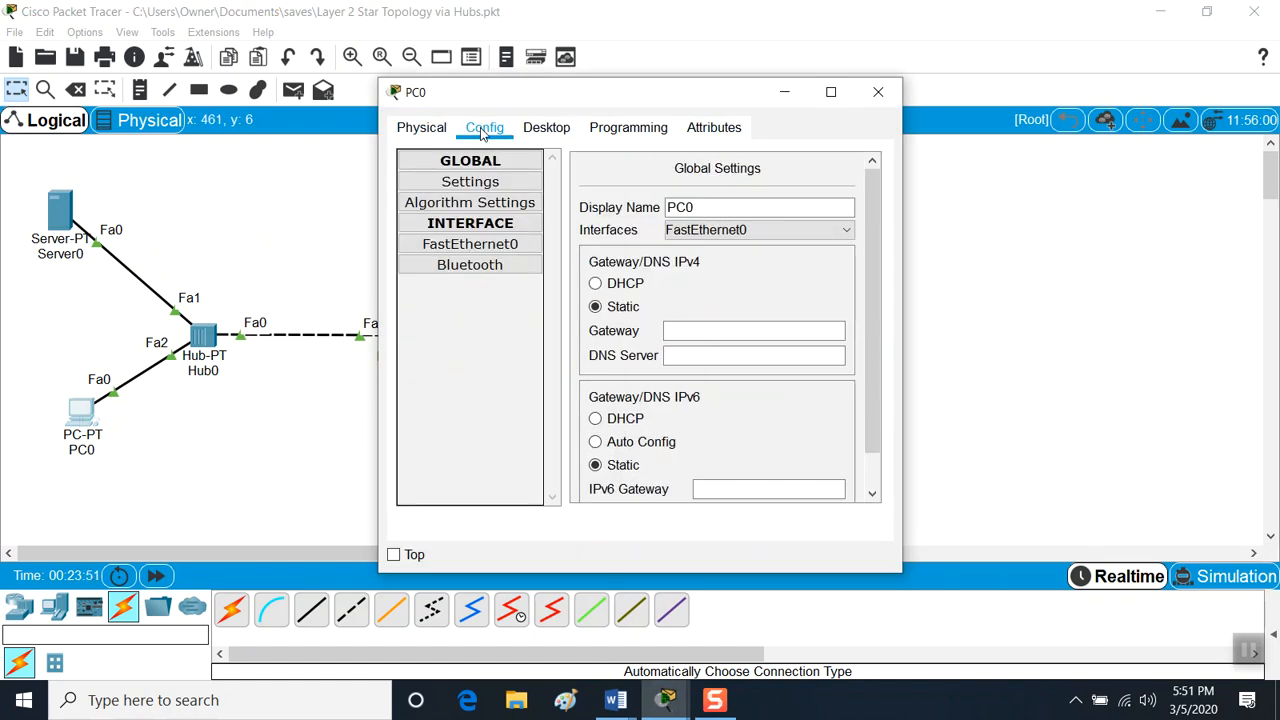
click(683, 328)
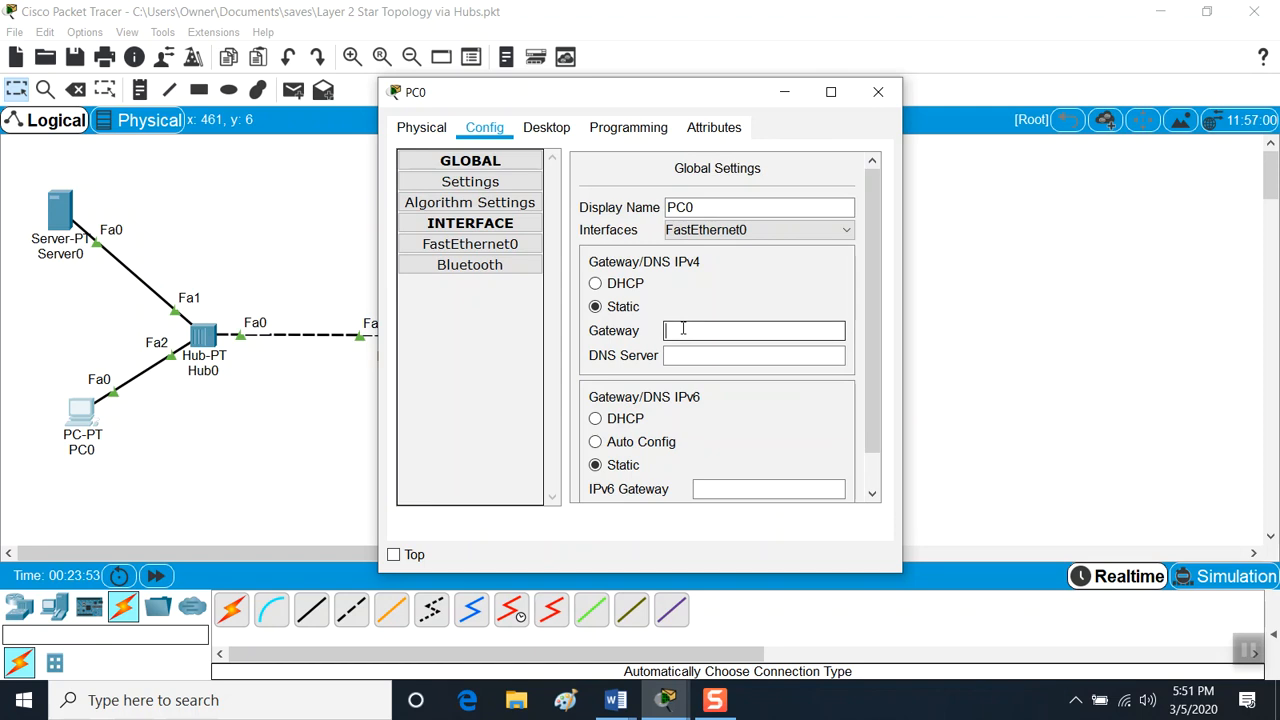
text(192.168.1.1)
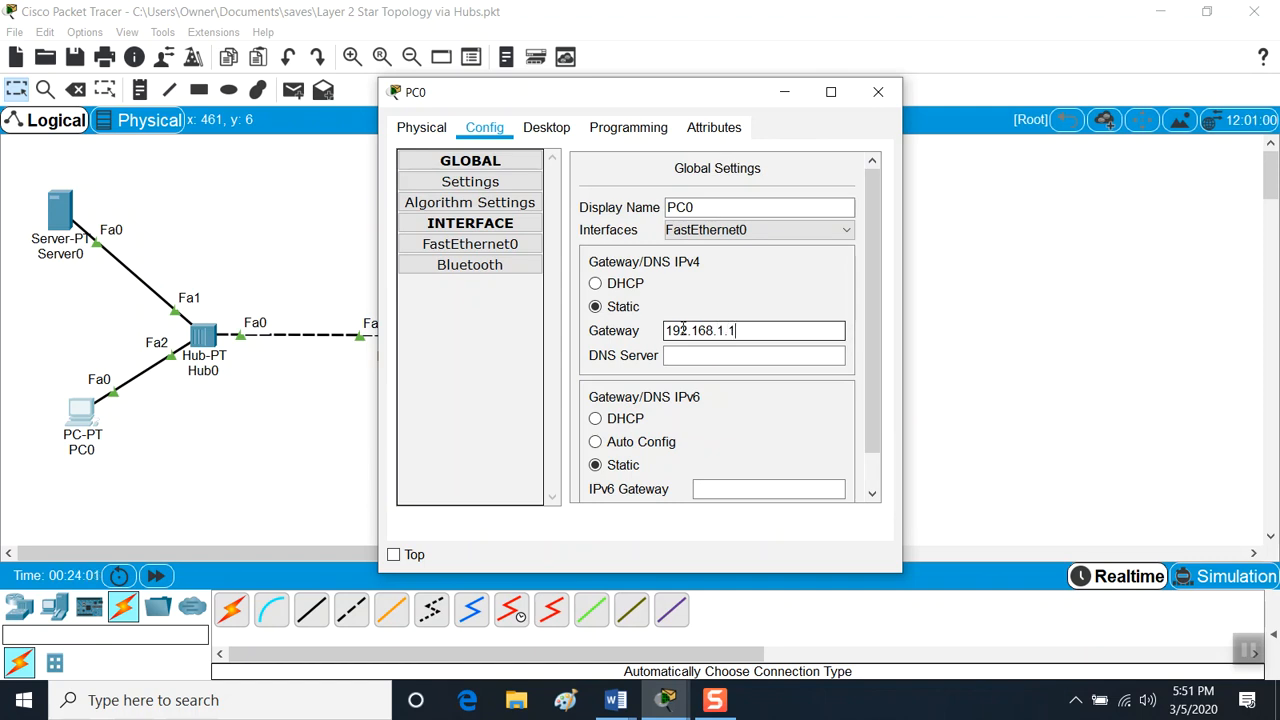
drag(737, 330, 643, 320)
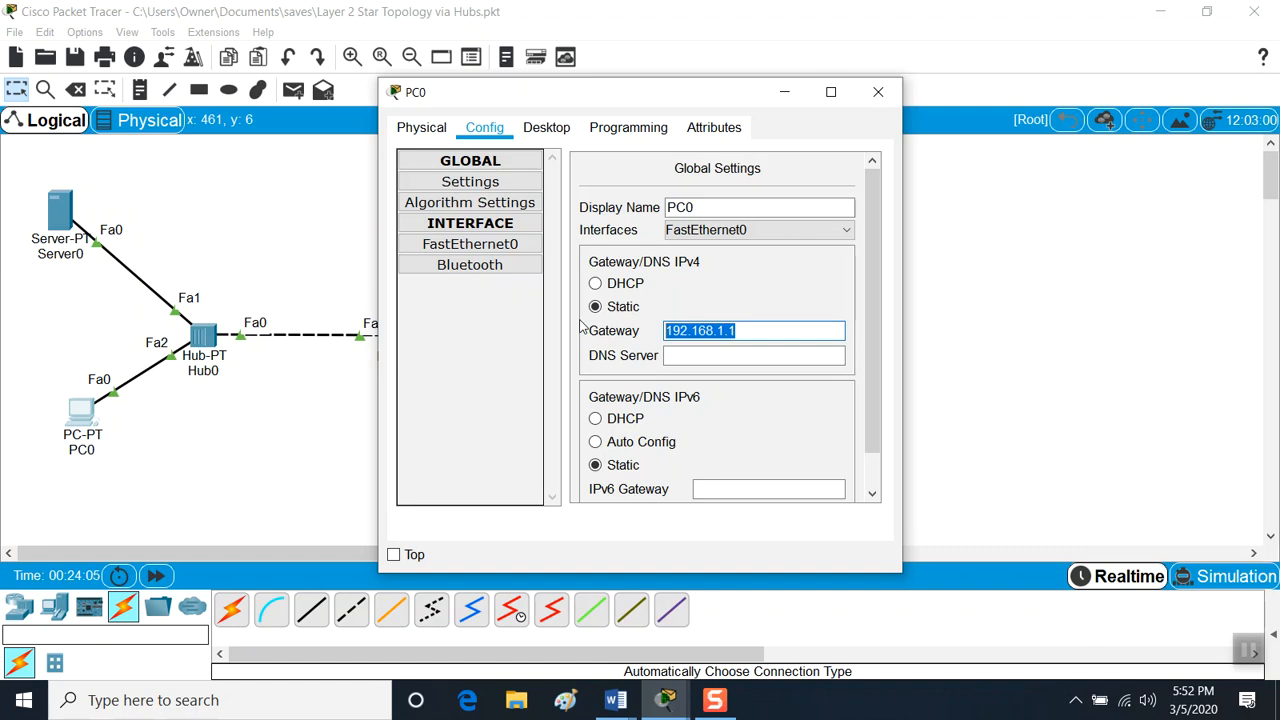
click(700, 355)
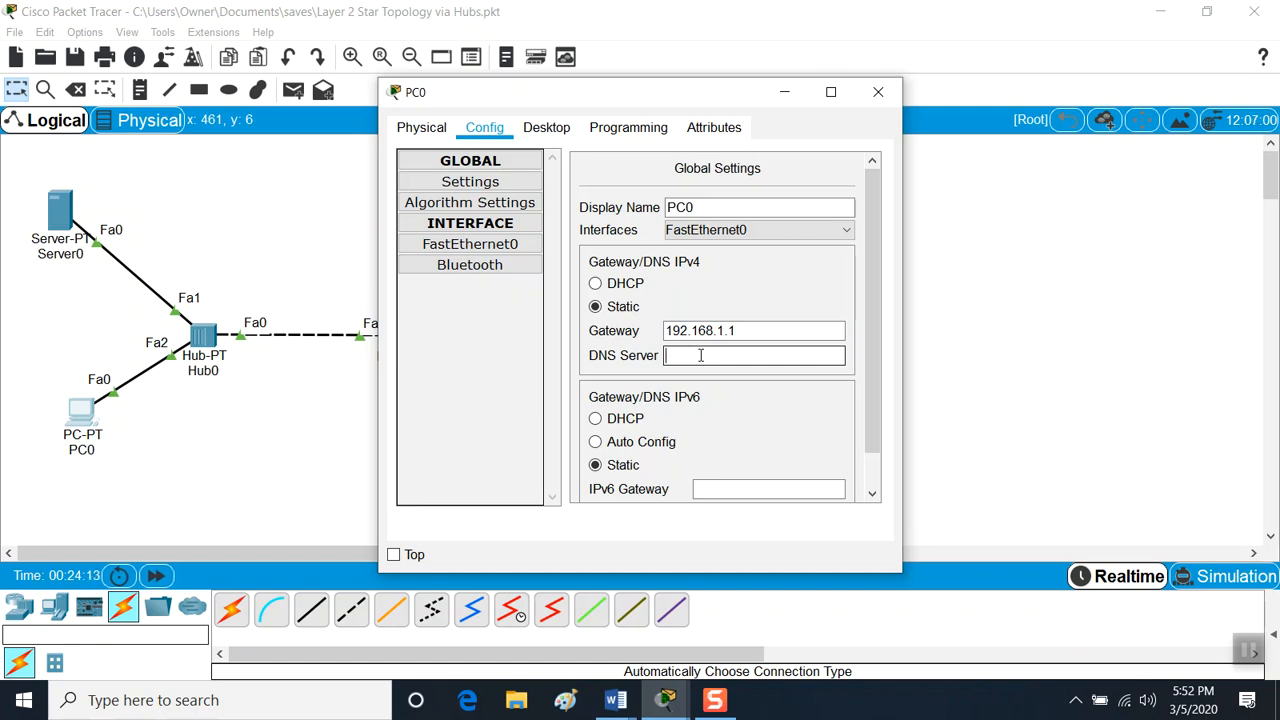
text(1.1.1.1)
Give PC0's FastEthernet0 interface the static IP address 192.168.1.21 with subnet mask 255.255.255.0.
click(502, 250)
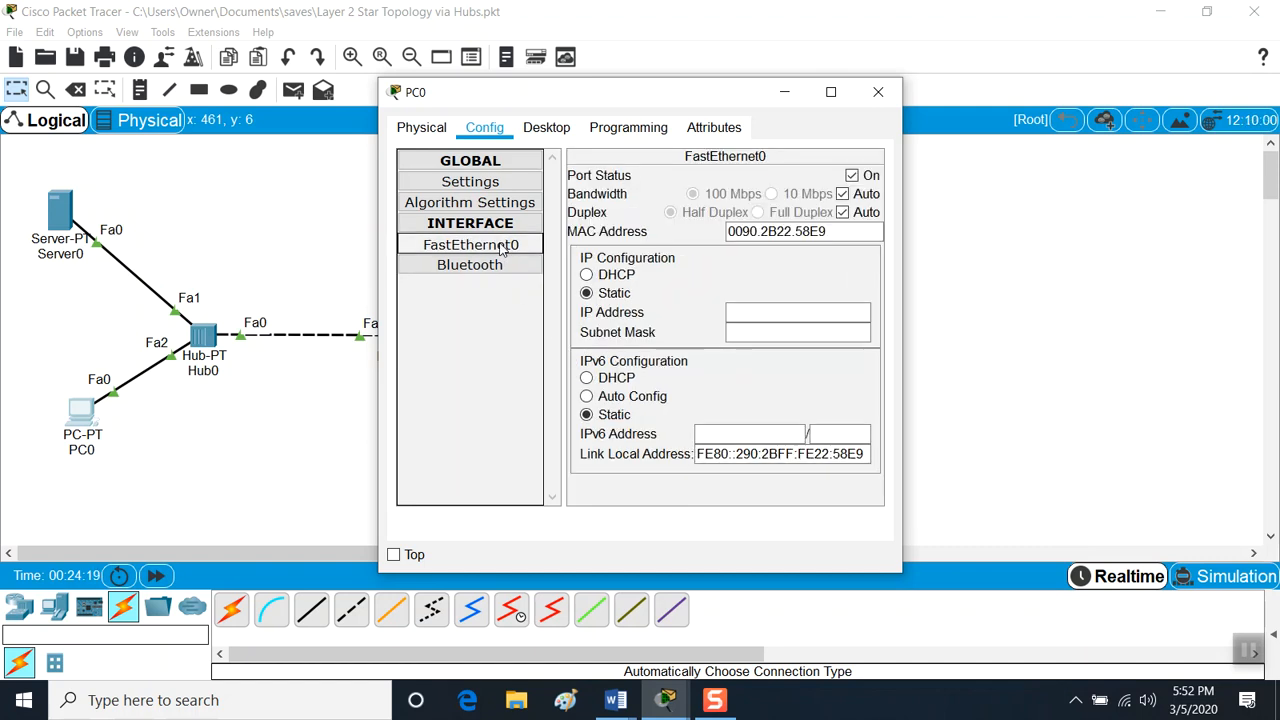
click(735, 311)
click(753, 316)
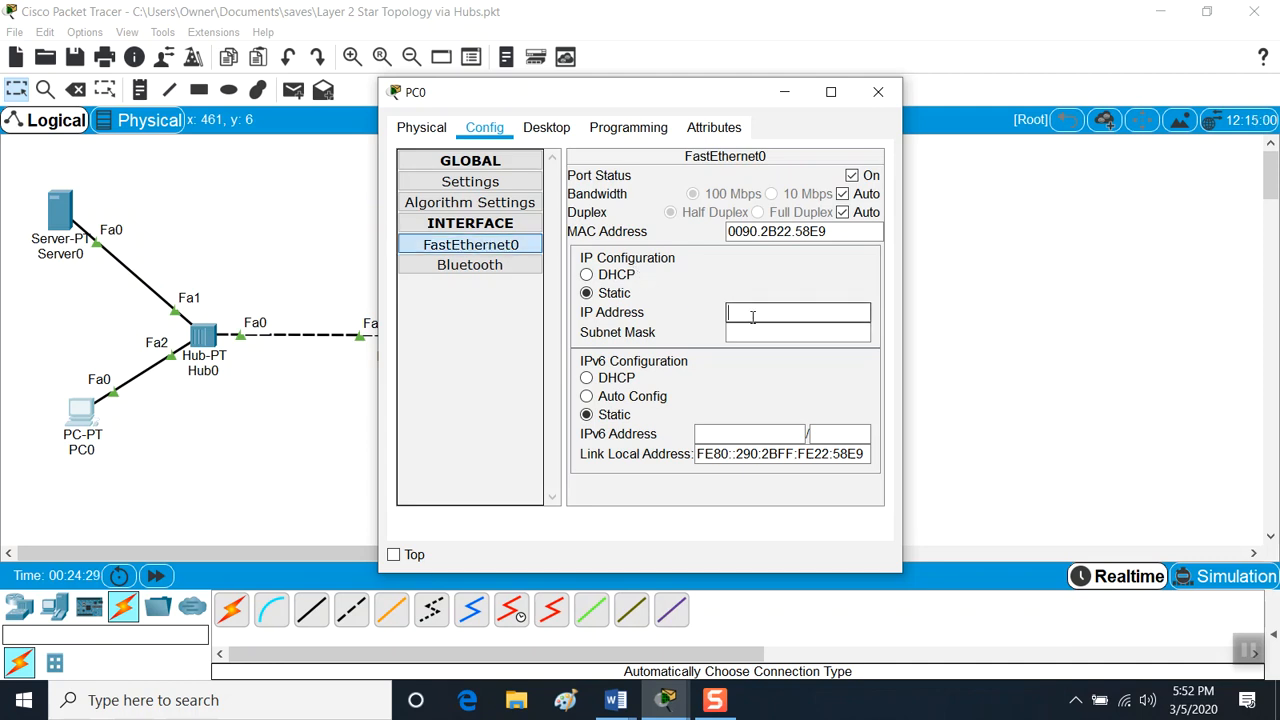
text(192.168.1.21)
click(752, 333)
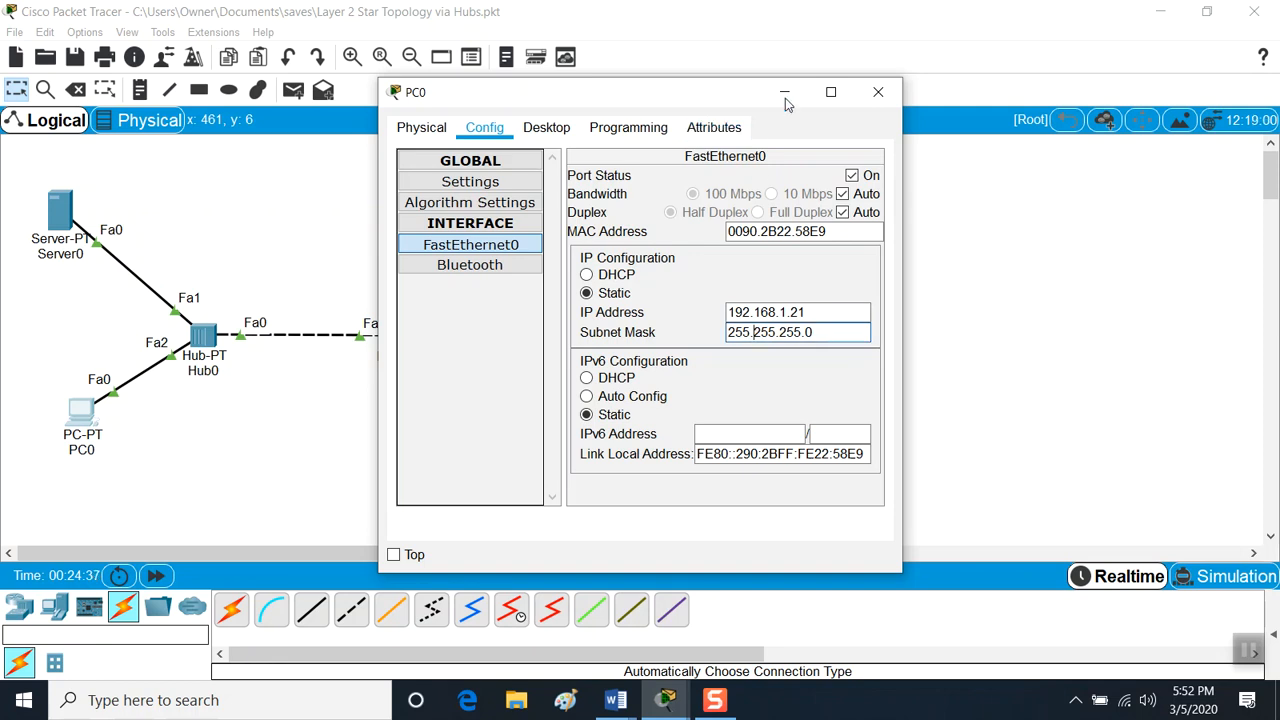
click(563, 138)
click(615, 190)
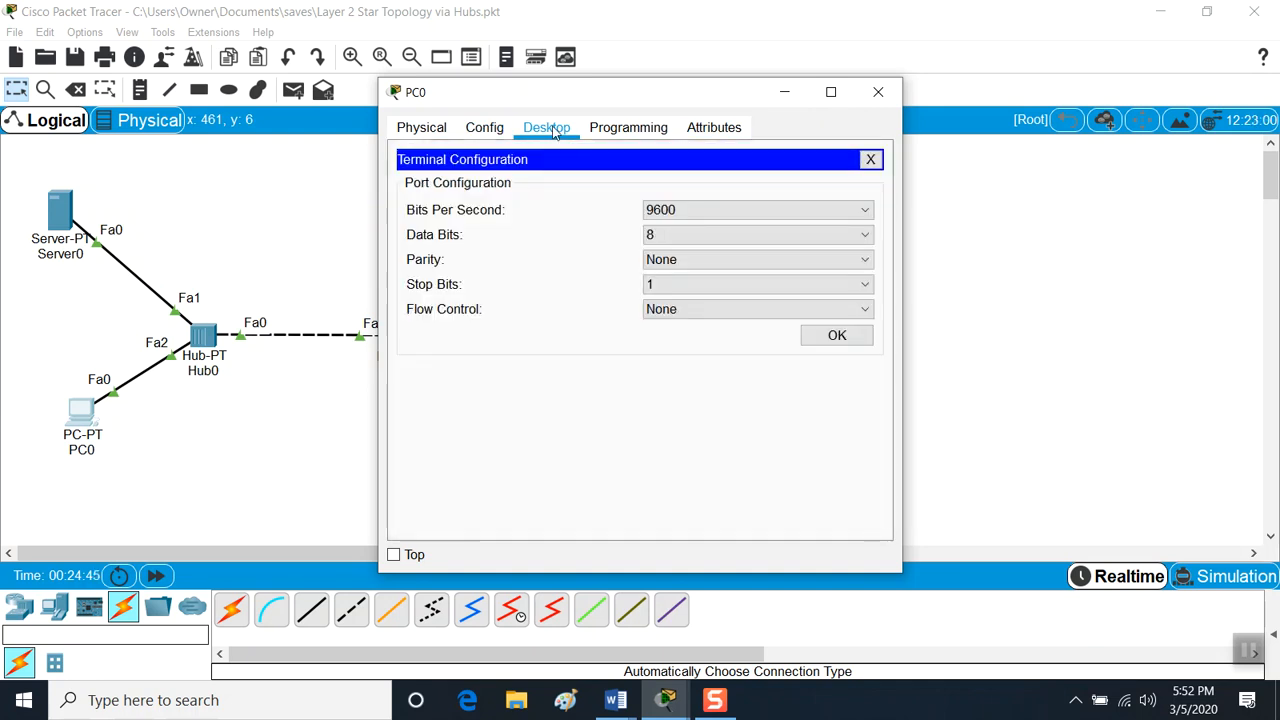
click(485, 128)
click(541, 130)
click(837, 336)
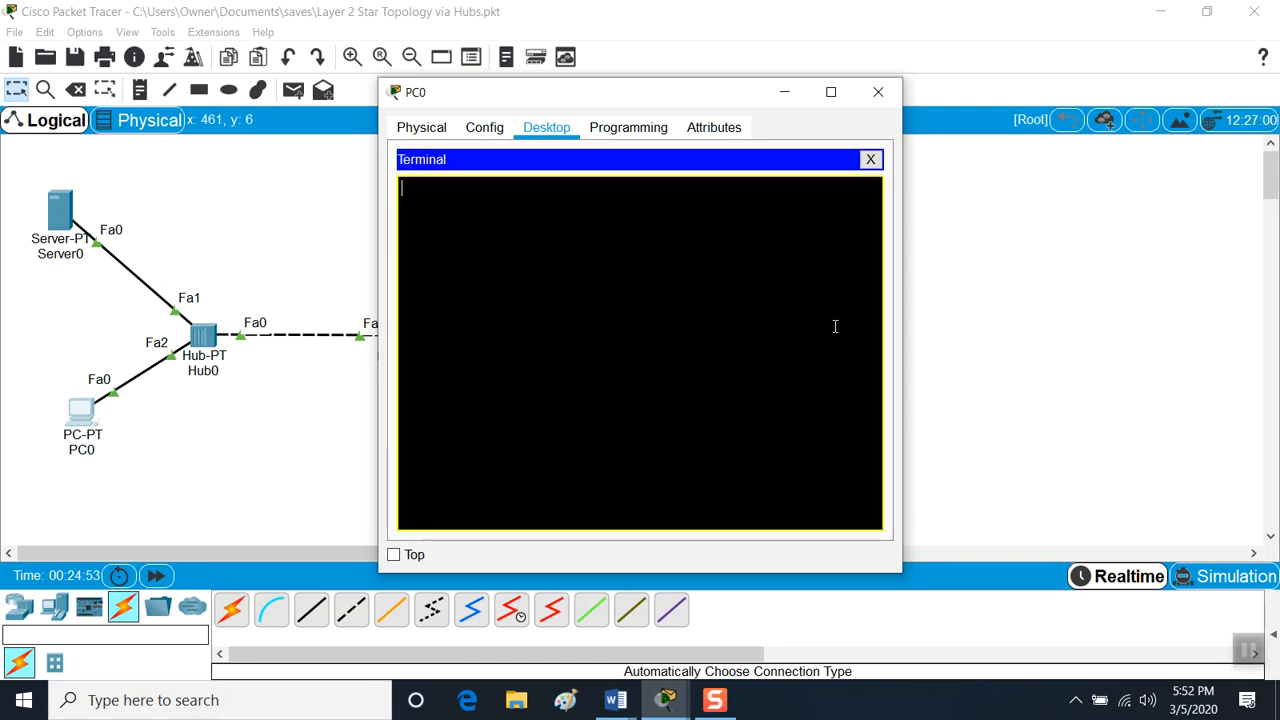
click(871, 160)
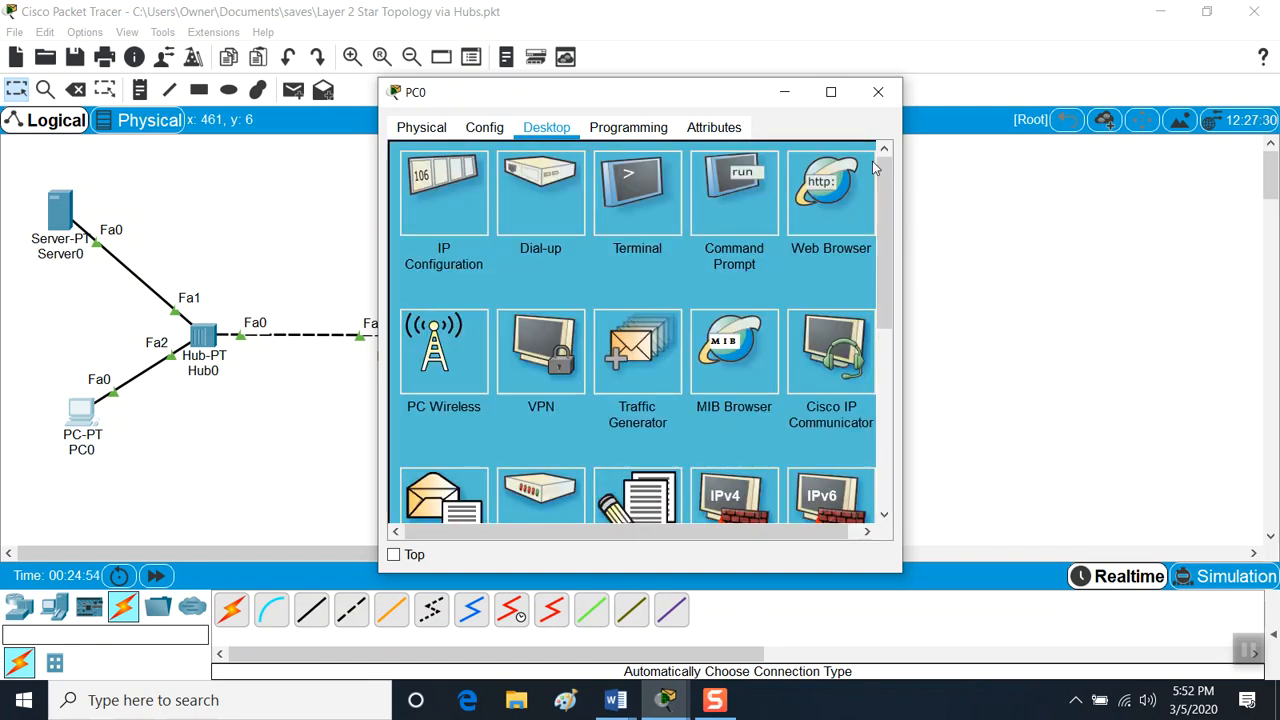
Ping the loopback address 127.0.0.1 from PC0's command prompt.
click(736, 181)
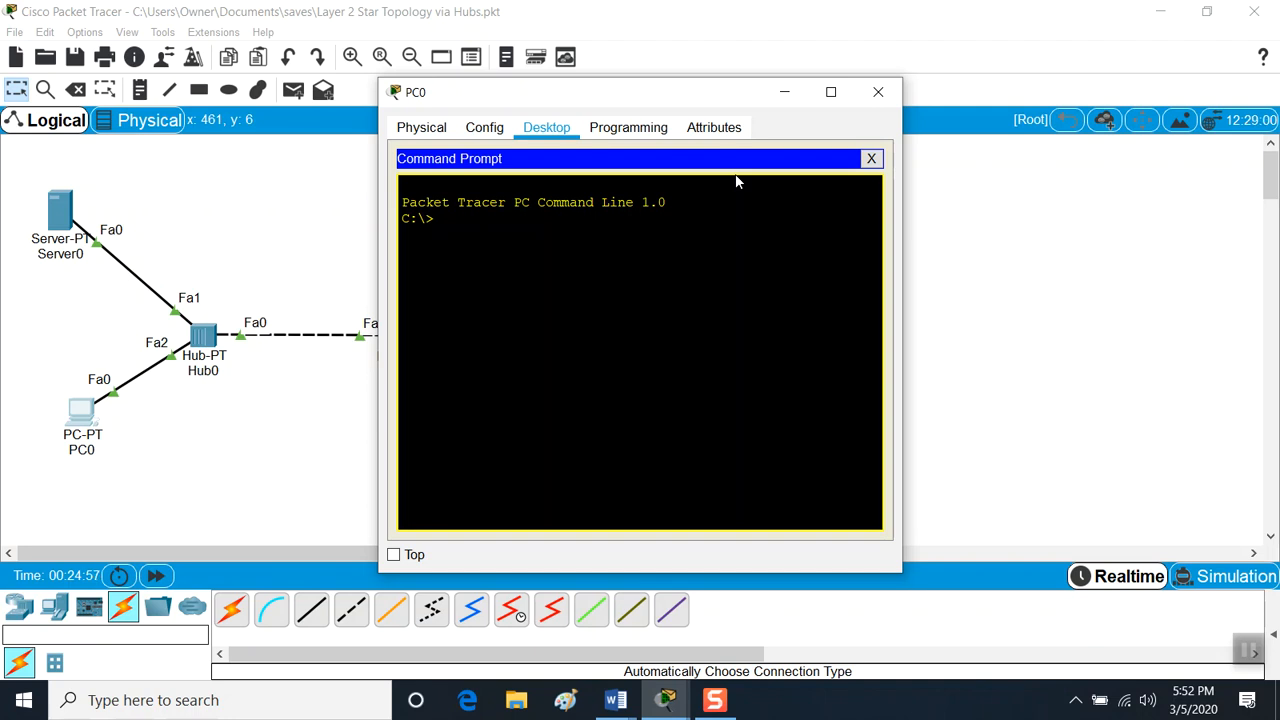
text(ping 127.0.0.)
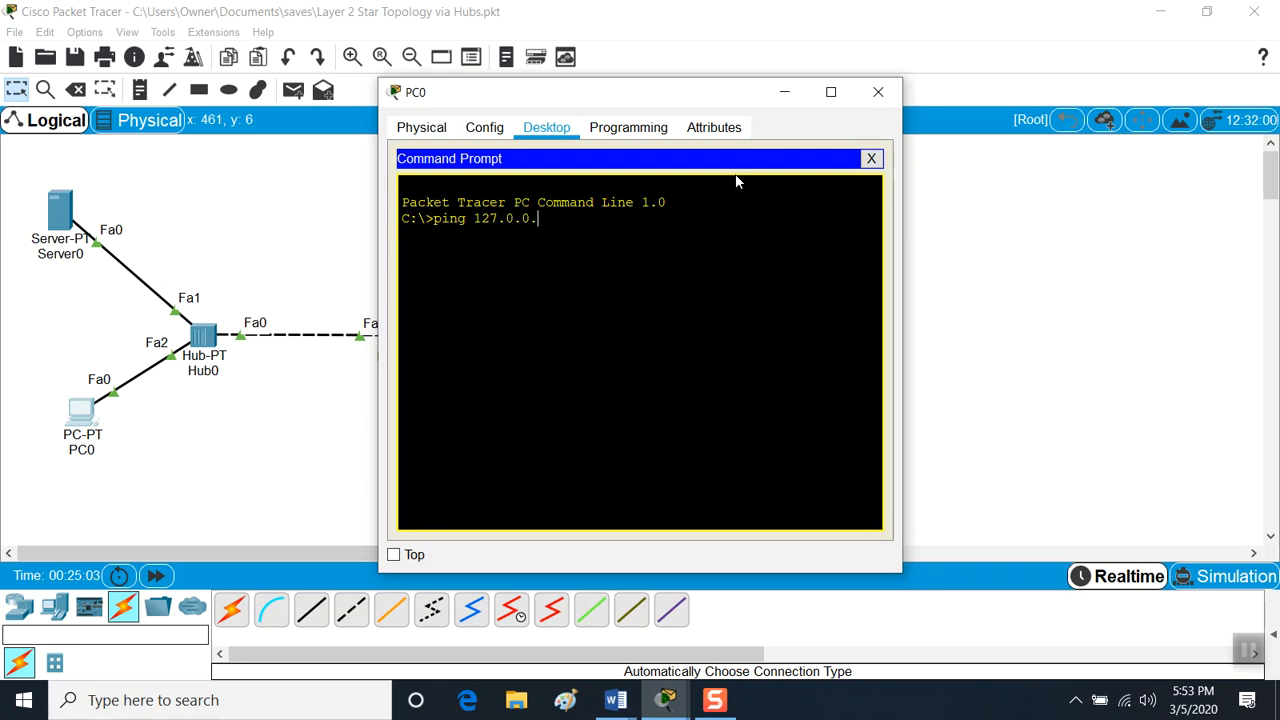
text(1)
key(Return)
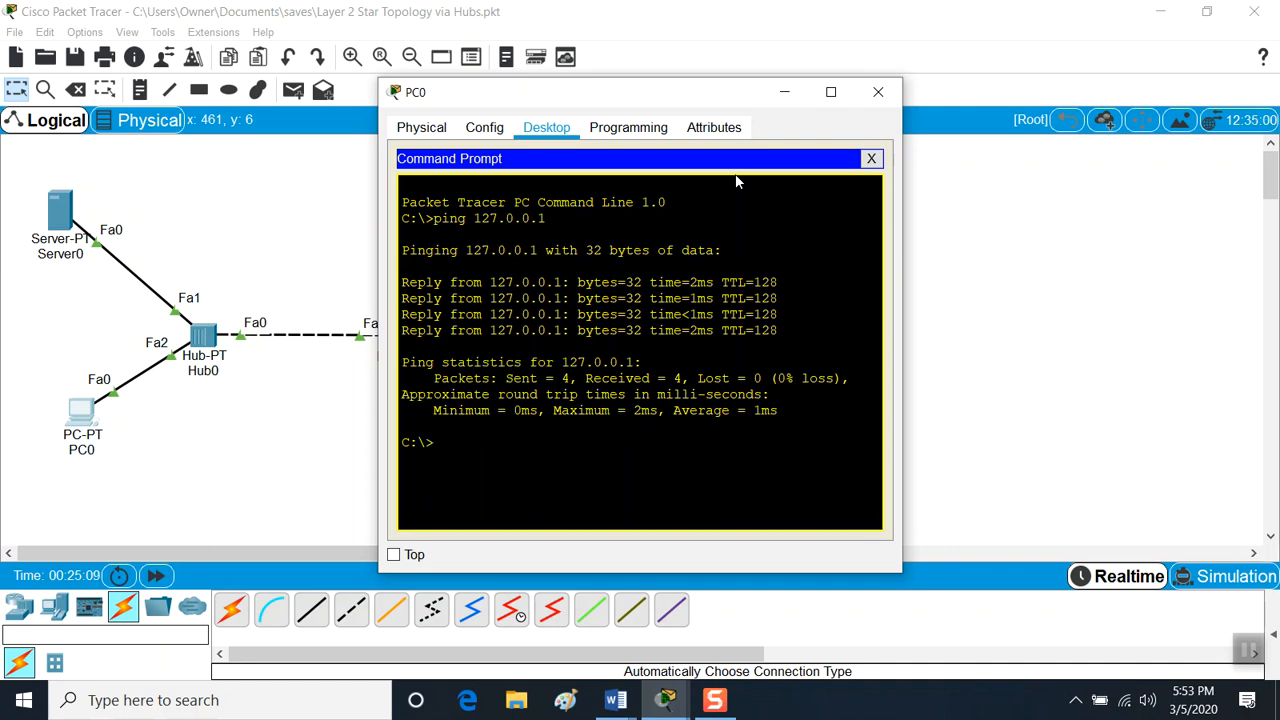
Ping PC0's own address 192.168.1.21 from its command prompt, and close the PC0 window.
key(Up)
key(BackSpace)
key(BackSpace)
key(BackSpace)
key(BackSpace)
key(BackSpace)
key(BackSpace)
key(BackSpace)
key(BackSpace)
key(BackSpace)
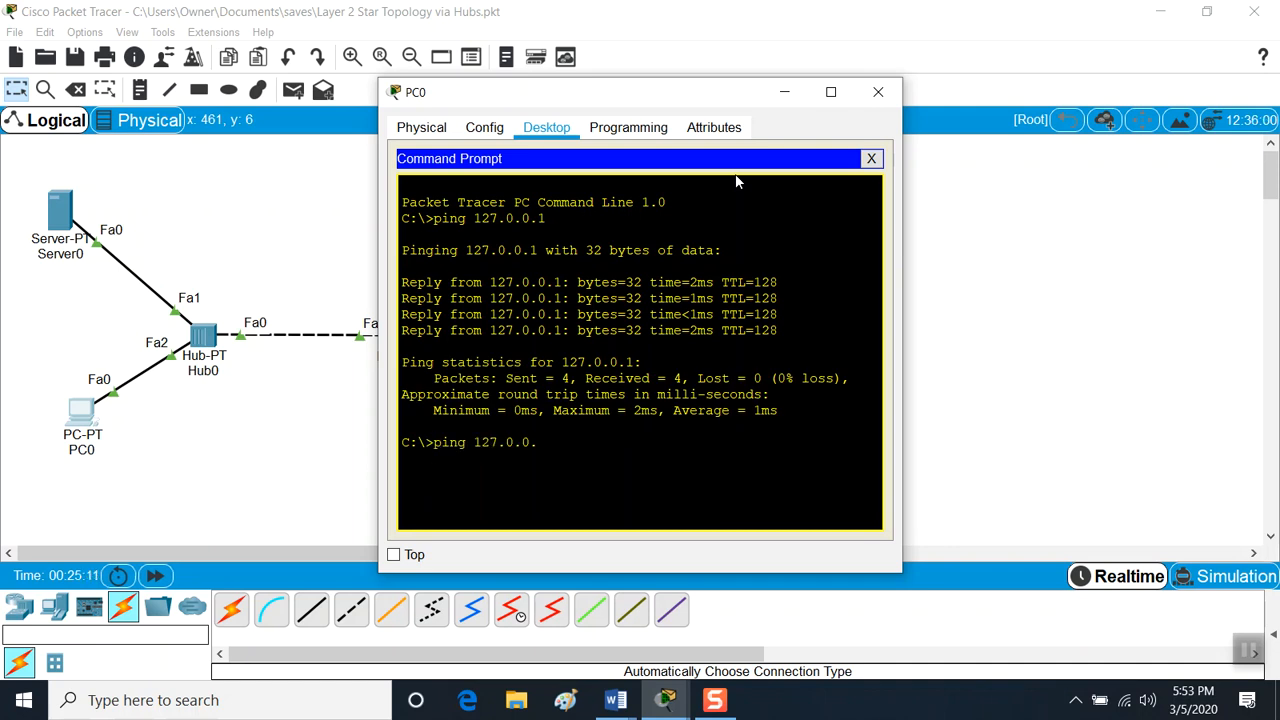
text(192.168.1.21)
key(Return)
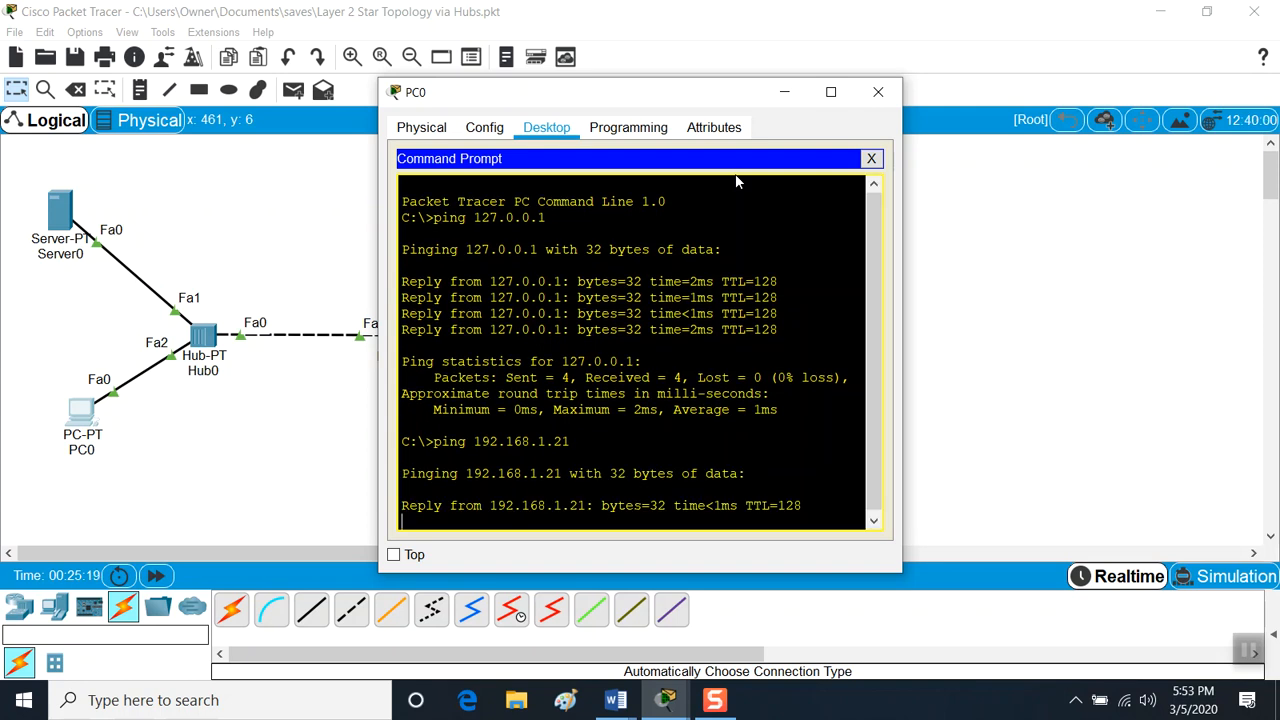
click(878, 90)
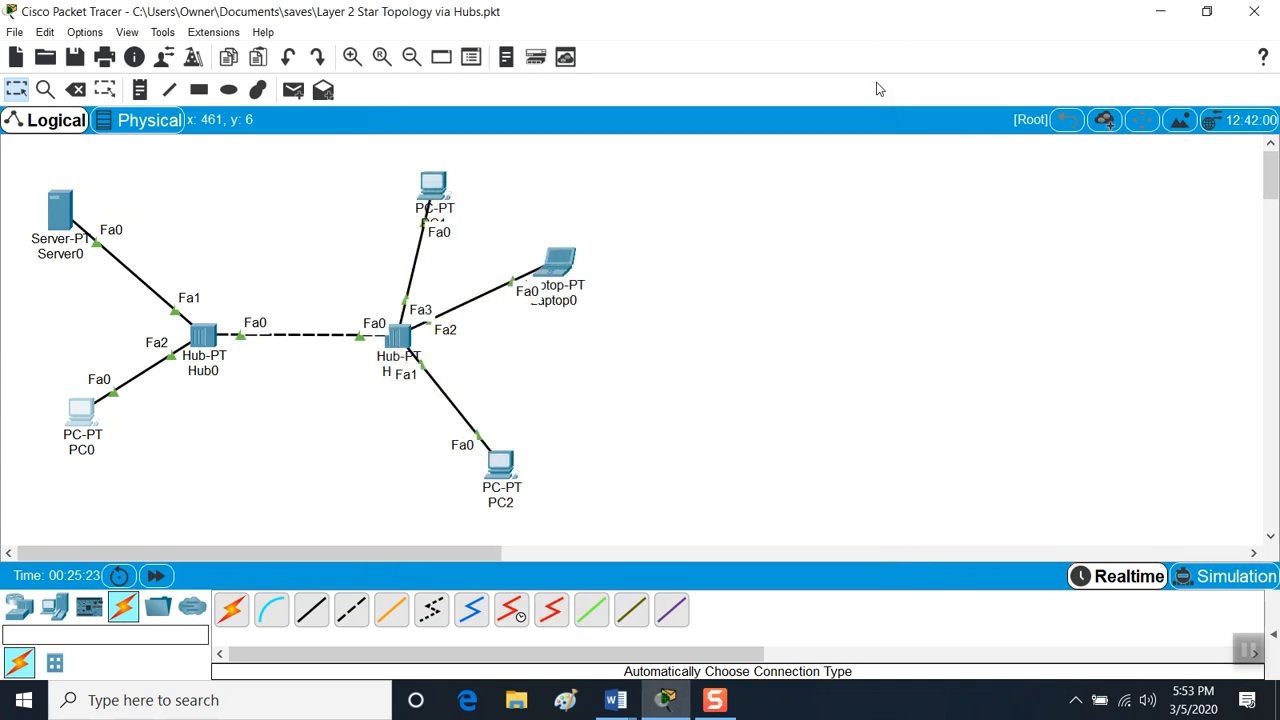
Set PC2's static IPv4 gateway to 192.168.1.1 and its DNS server to 1.1.1.1.
click(502, 460)
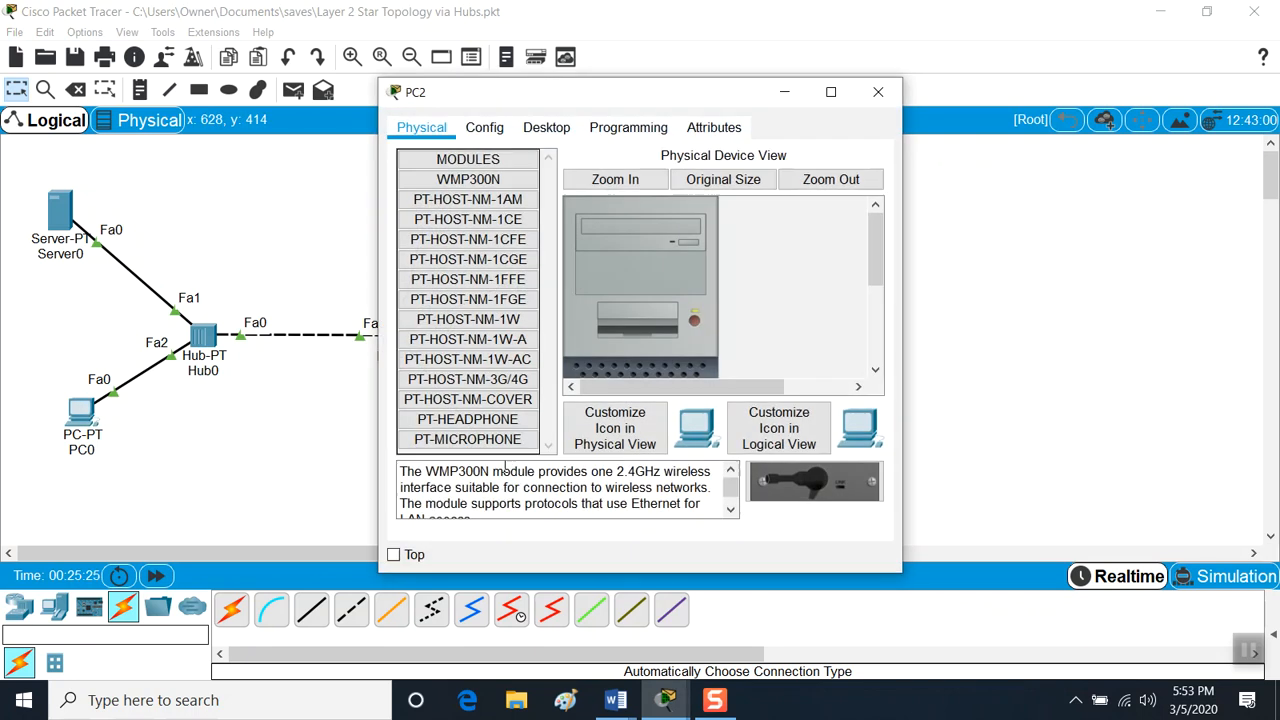
click(488, 130)
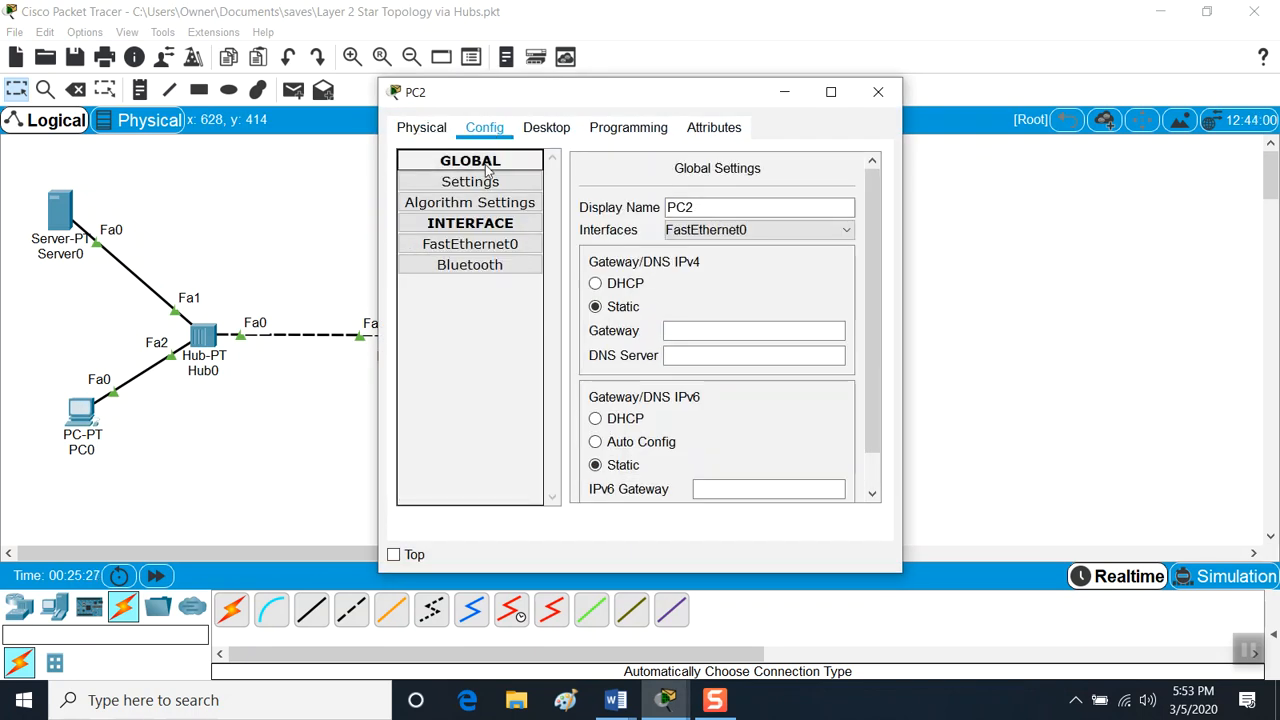
click(672, 329)
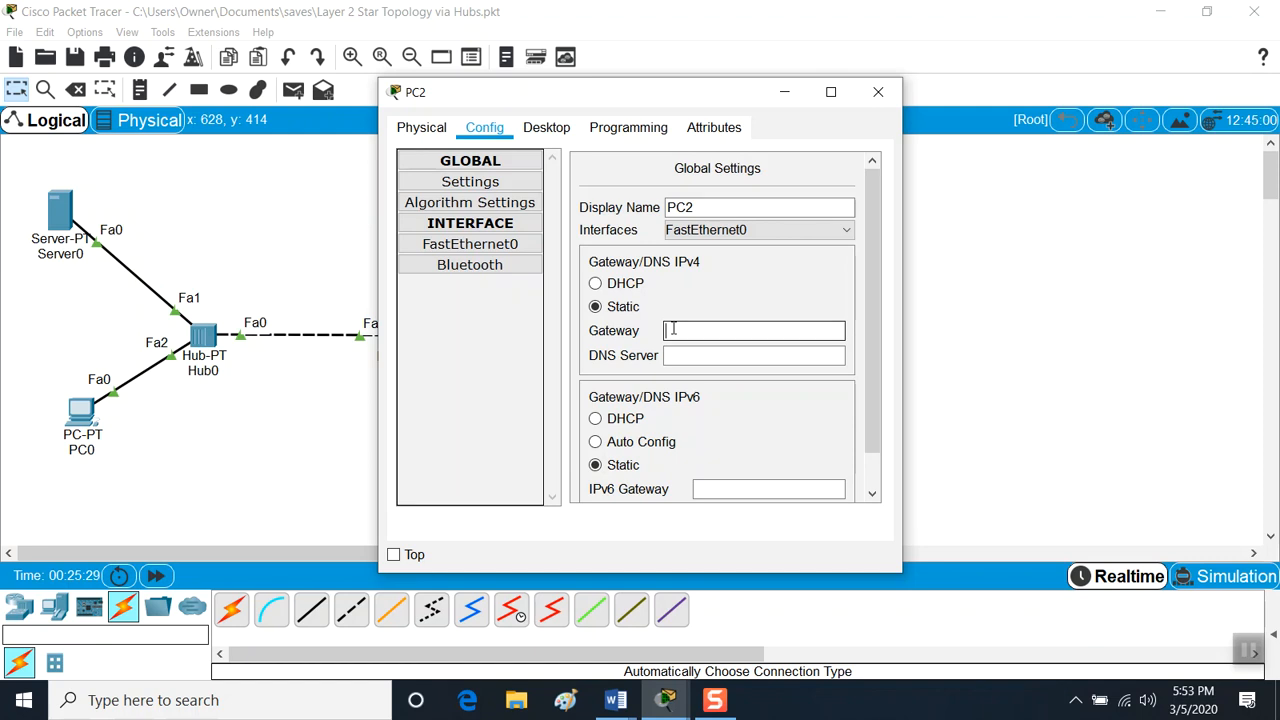
text(192.168.1.1)
click(689, 357)
text(1.1.1.1)
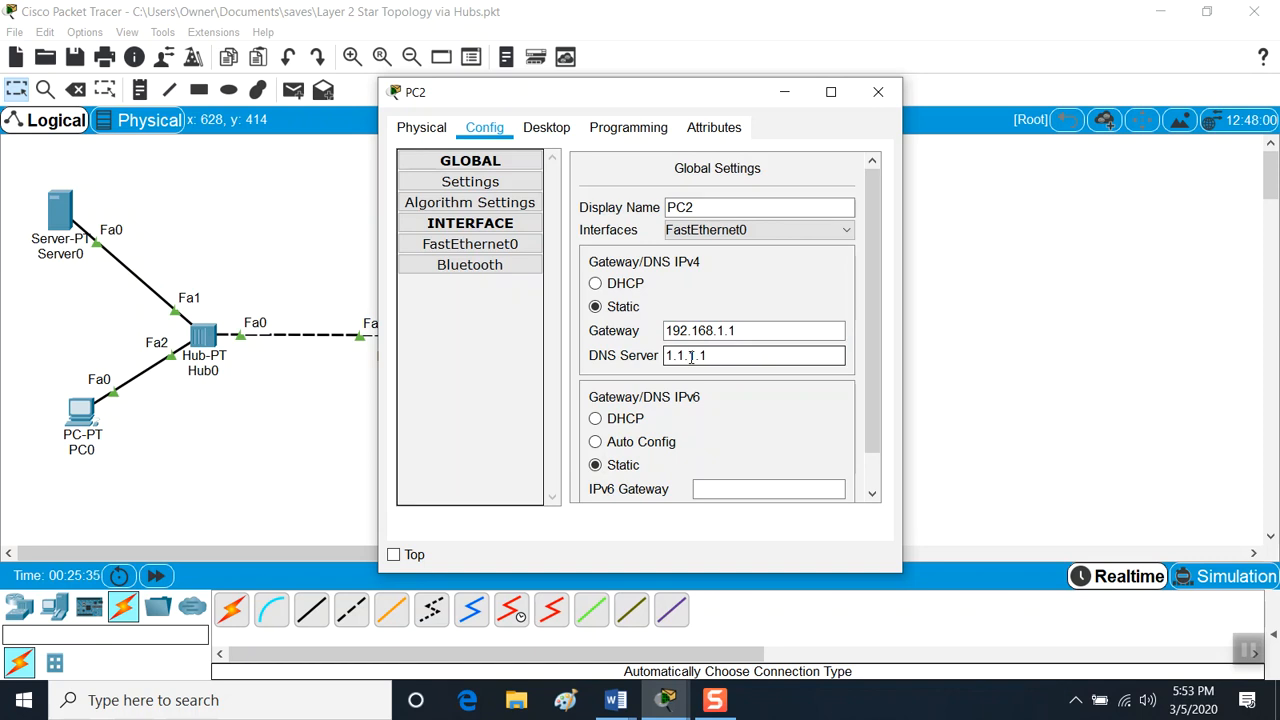
Give PC2's FastEthernet0 interface the static IP address 192.168.1.22 with the default subnet mask, and close the PC2 window.
click(528, 246)
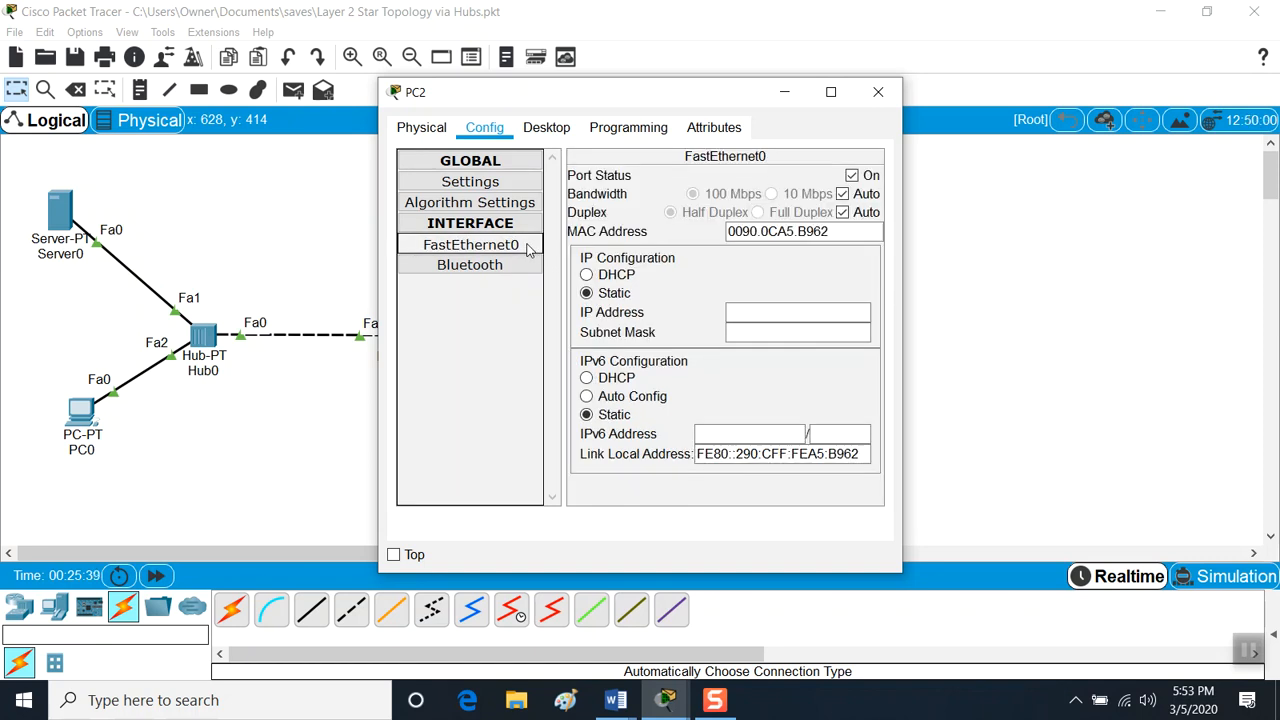
click(762, 314)
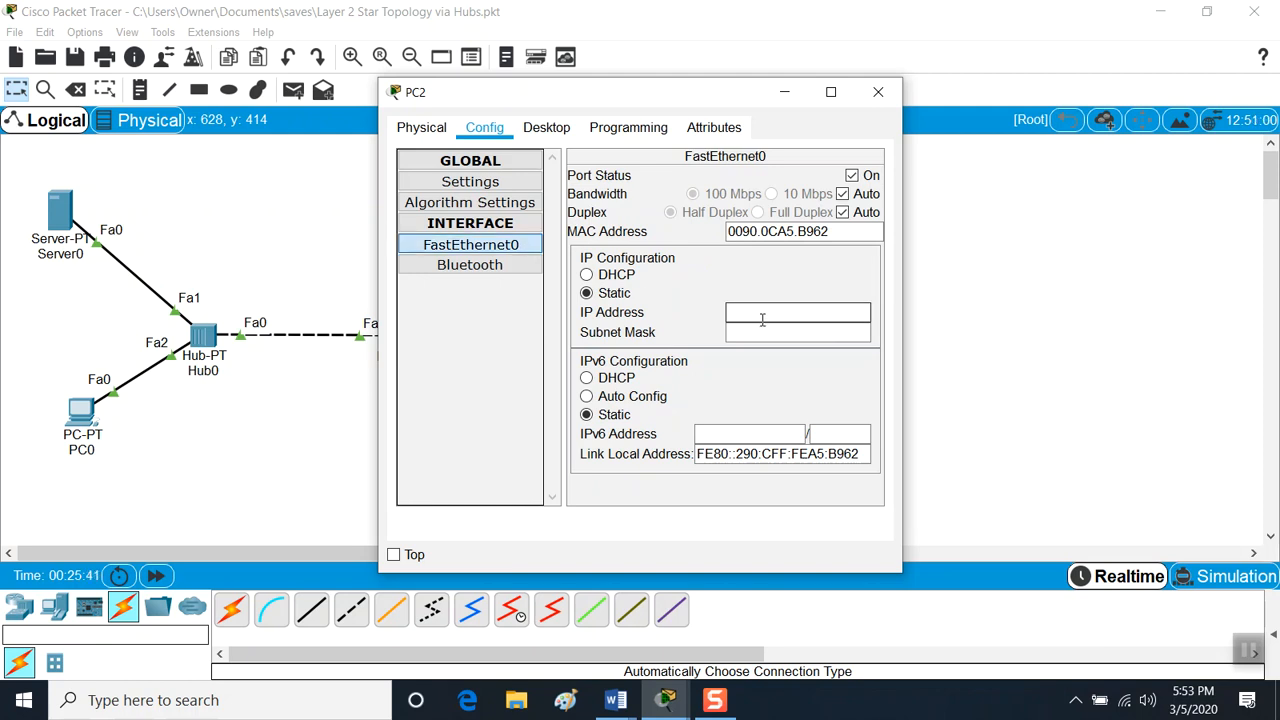
text(192.168.1.122)
click(764, 331)
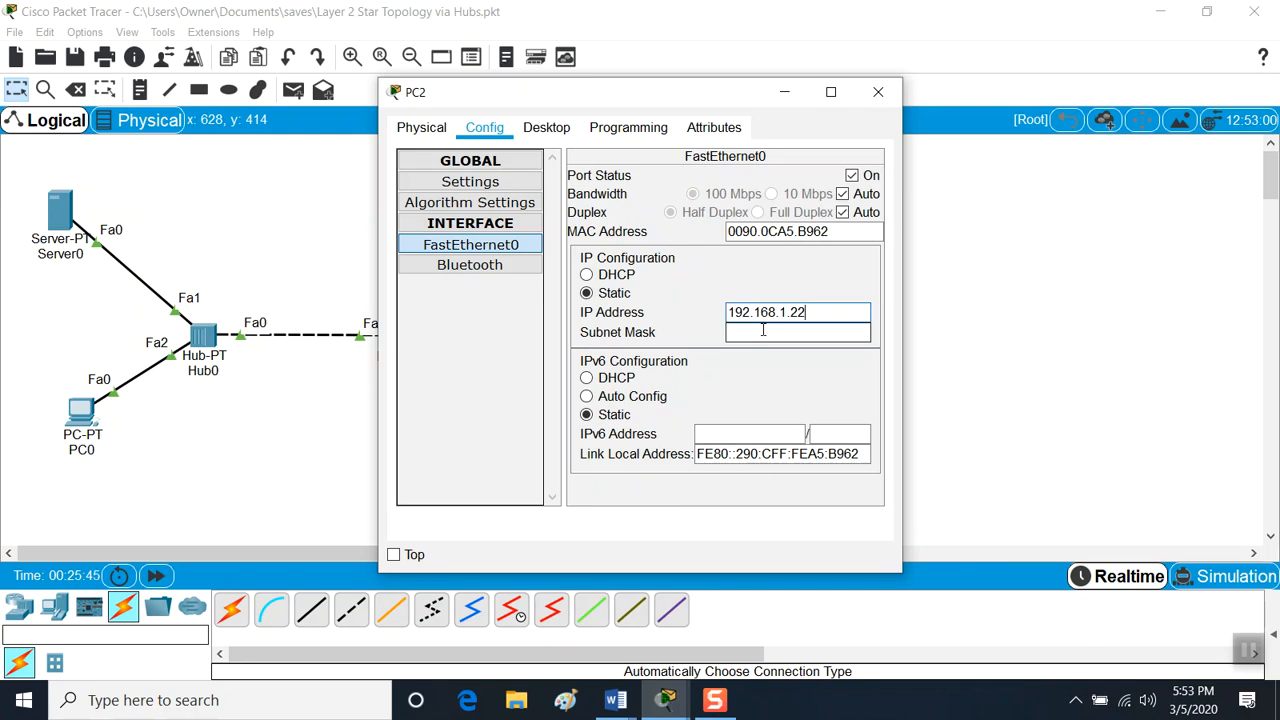
click(878, 92)
Set Laptop0's static IPv4 gateway to 192.168.1.1 and its DNS server to 1.1.1.1.
click(558, 263)
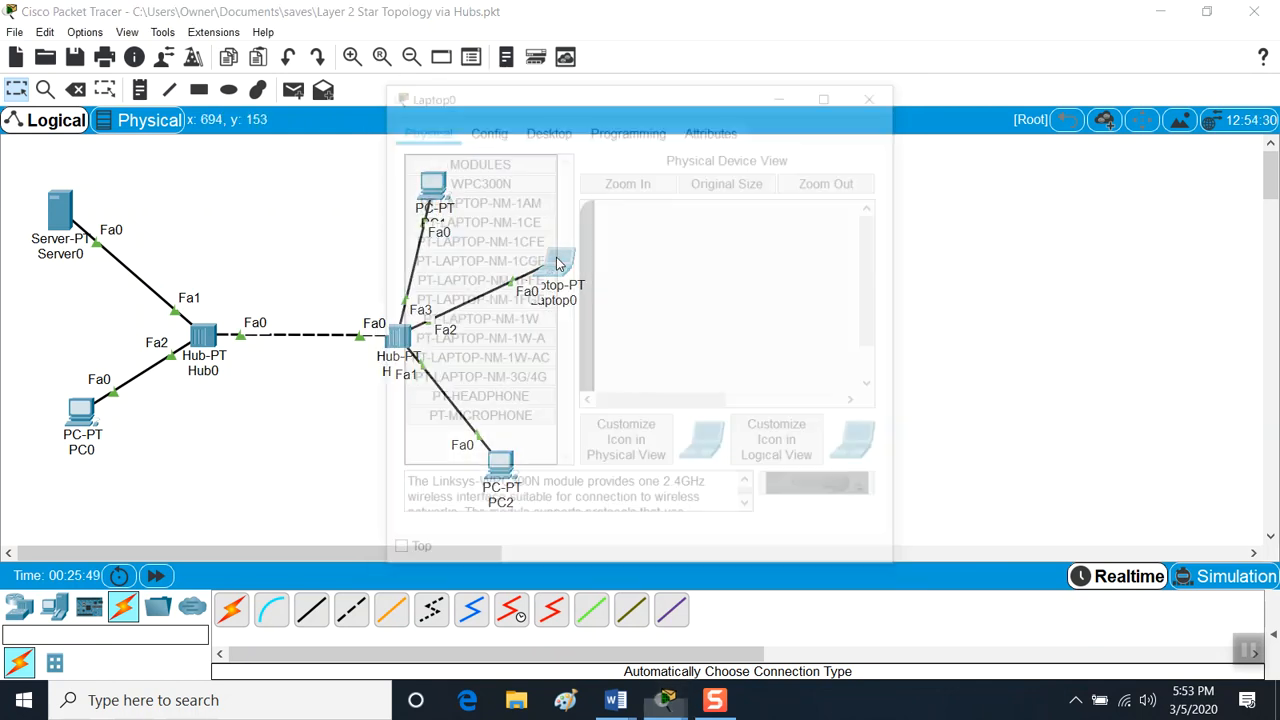
click(496, 132)
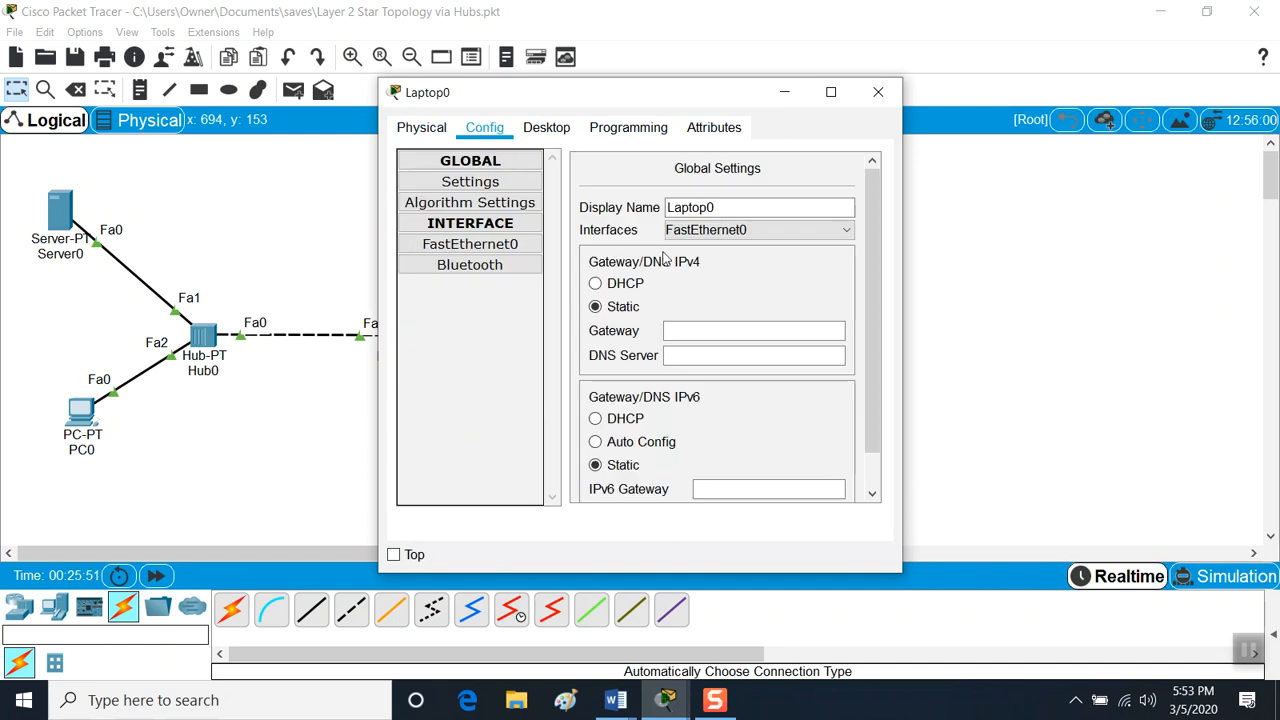
click(703, 328)
text(192.168.1.1)
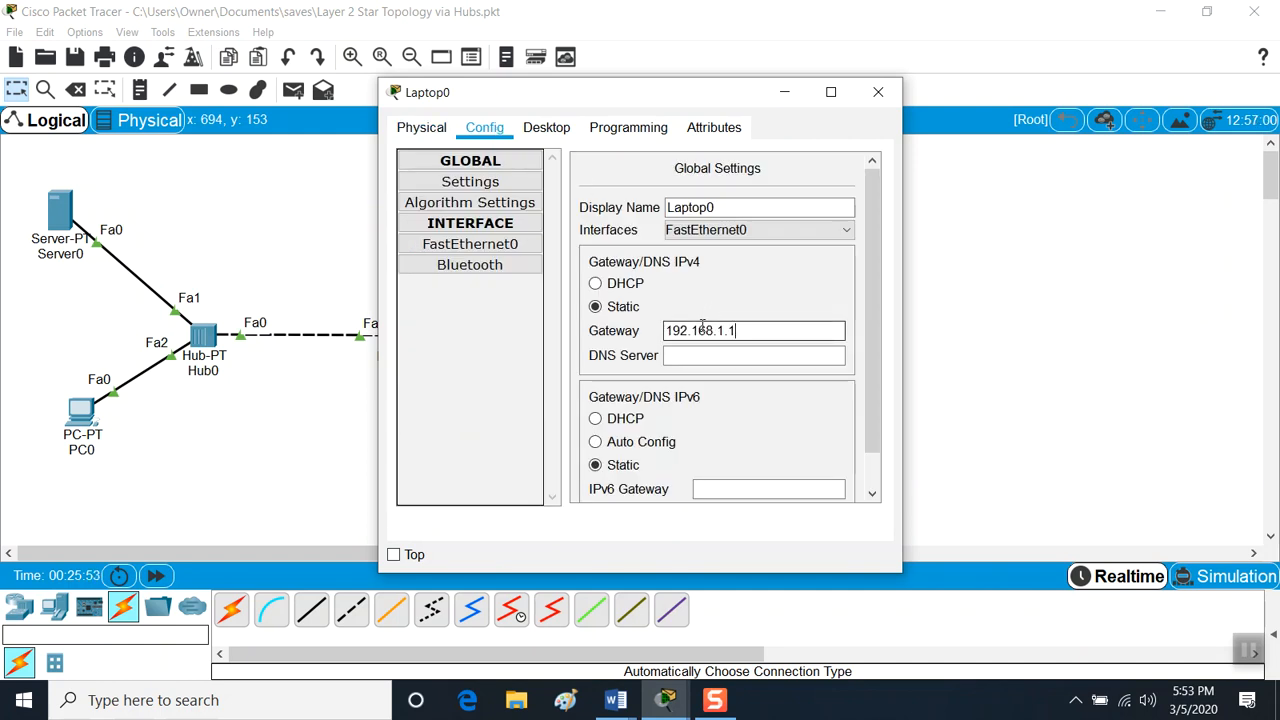
click(706, 356)
click(706, 356)
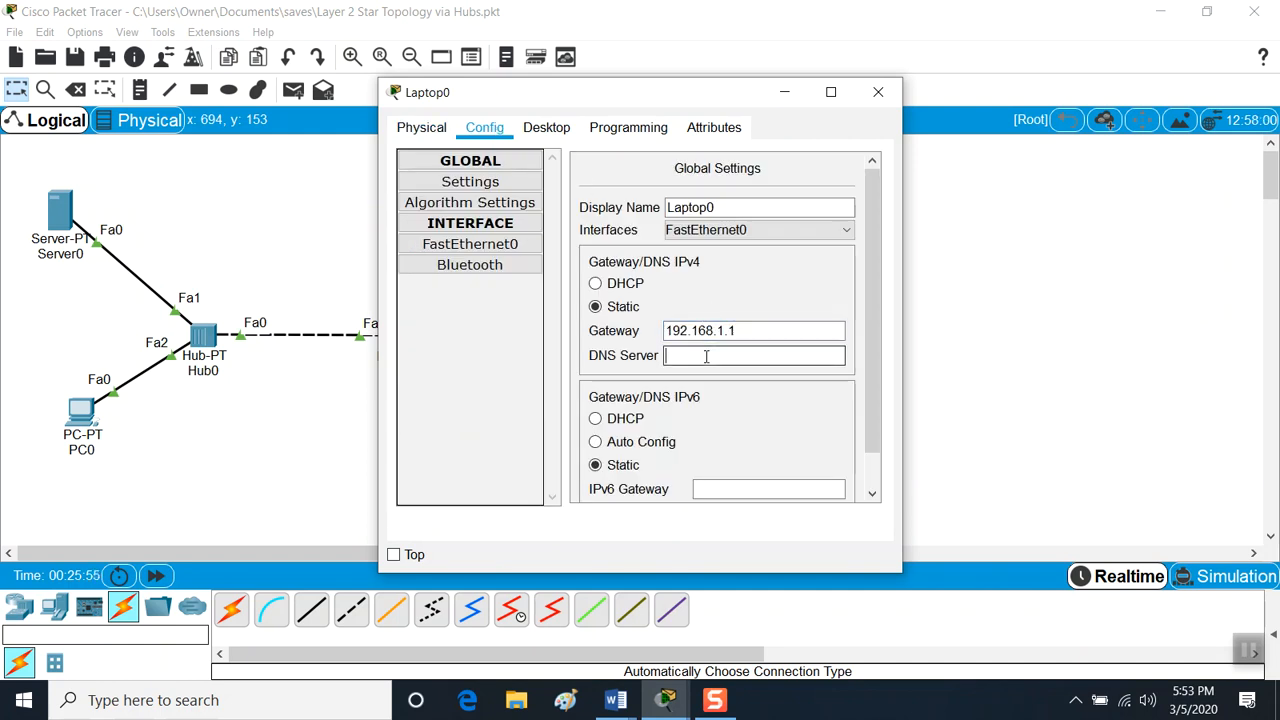
text(1.1.1.1)
Give Laptop0's FastEthernet0 interface the static IP address 192.168.1.23 with subnet mask 255.255.255.0, and close the Laptop0 window.
click(470, 244)
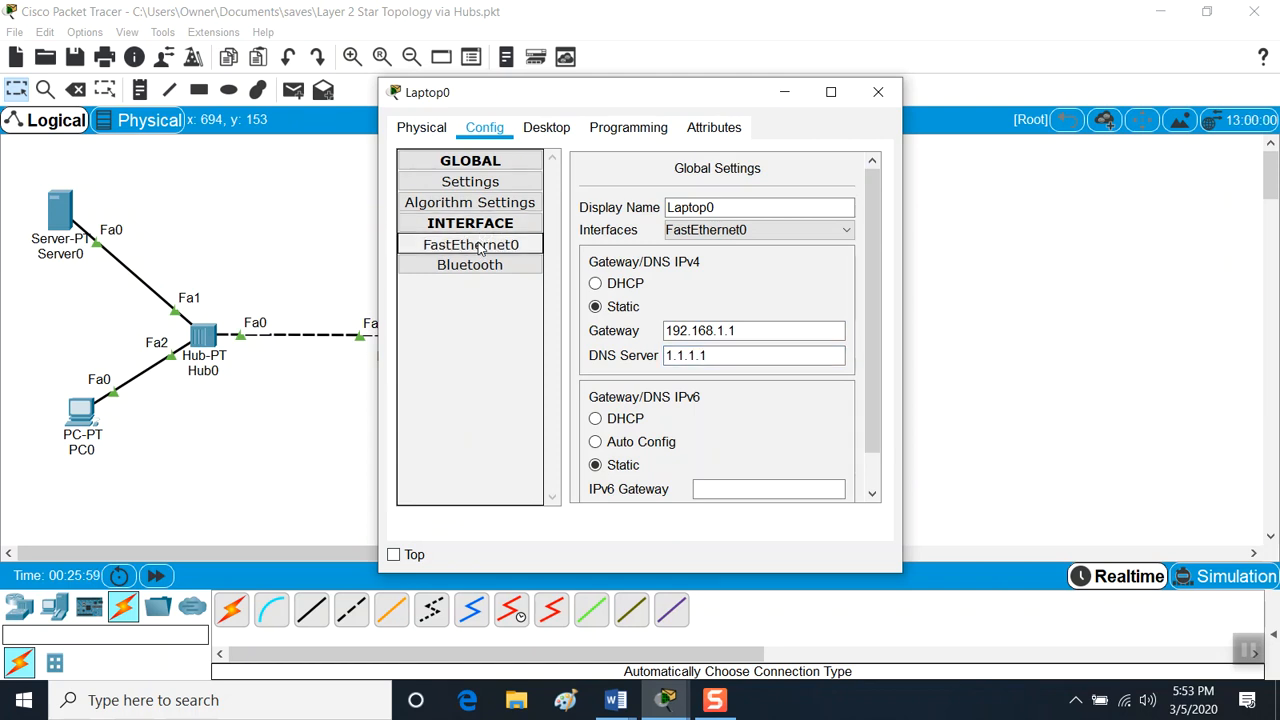
click(747, 310)
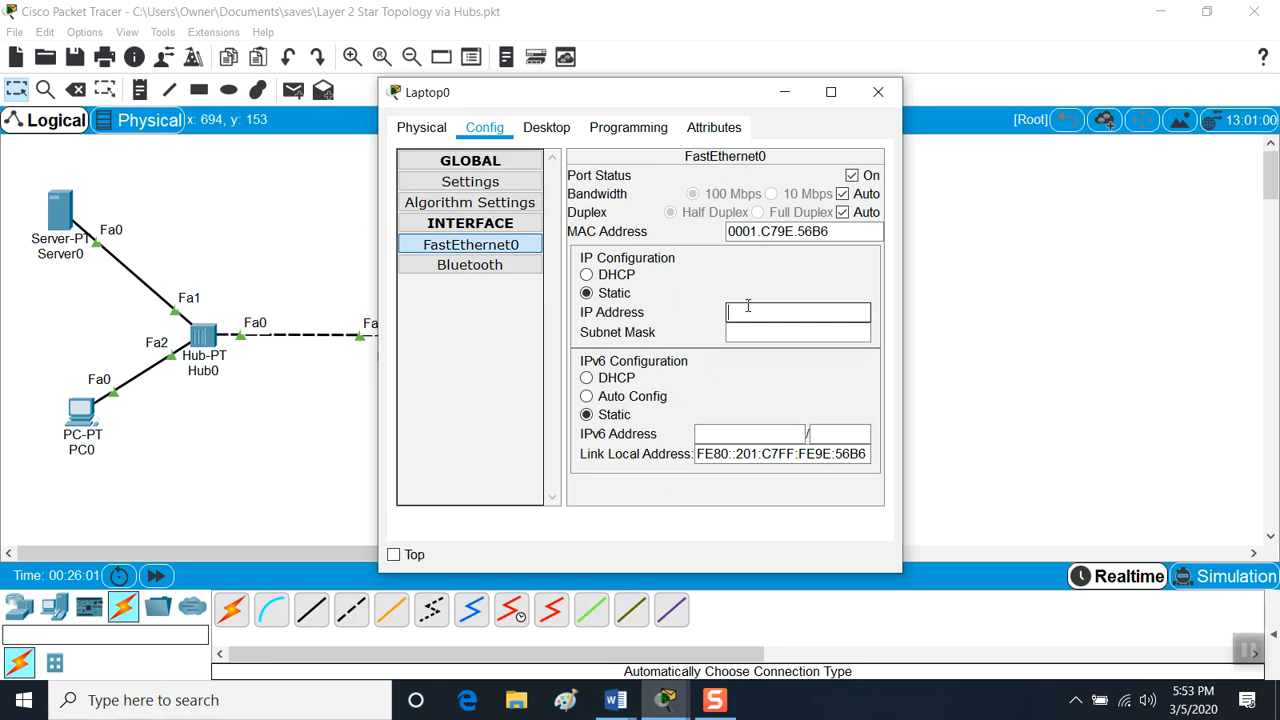
text(192.168.1.123)
click(753, 332)
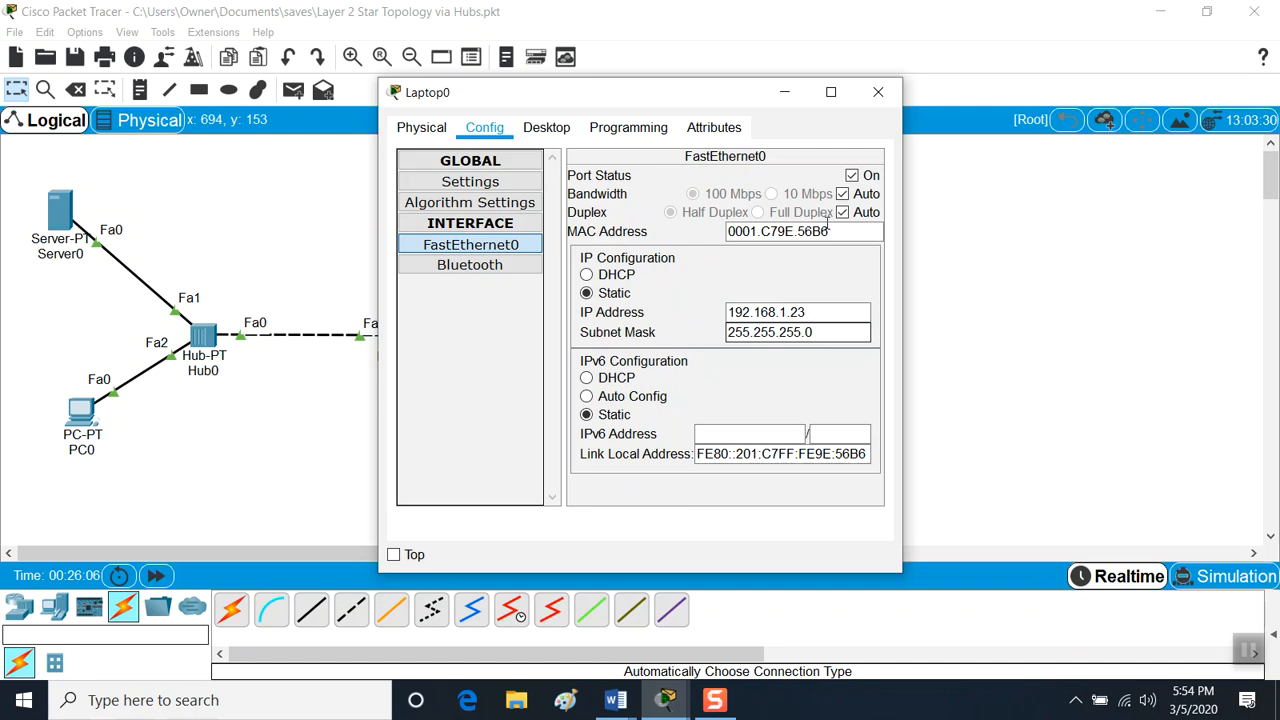
click(880, 92)
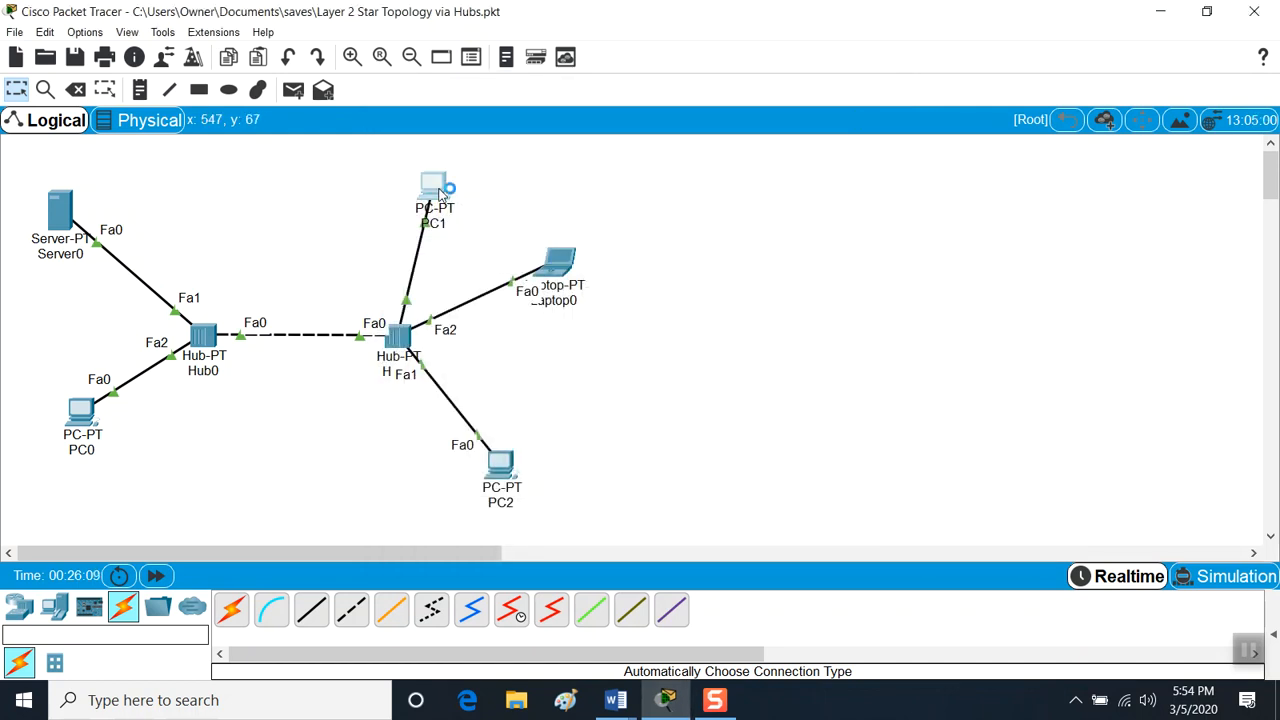
Set PC1's static IPv4 gateway to 192.168.1.1 and its DNS server to 1.1.1.1.
click(436, 188)
click(487, 134)
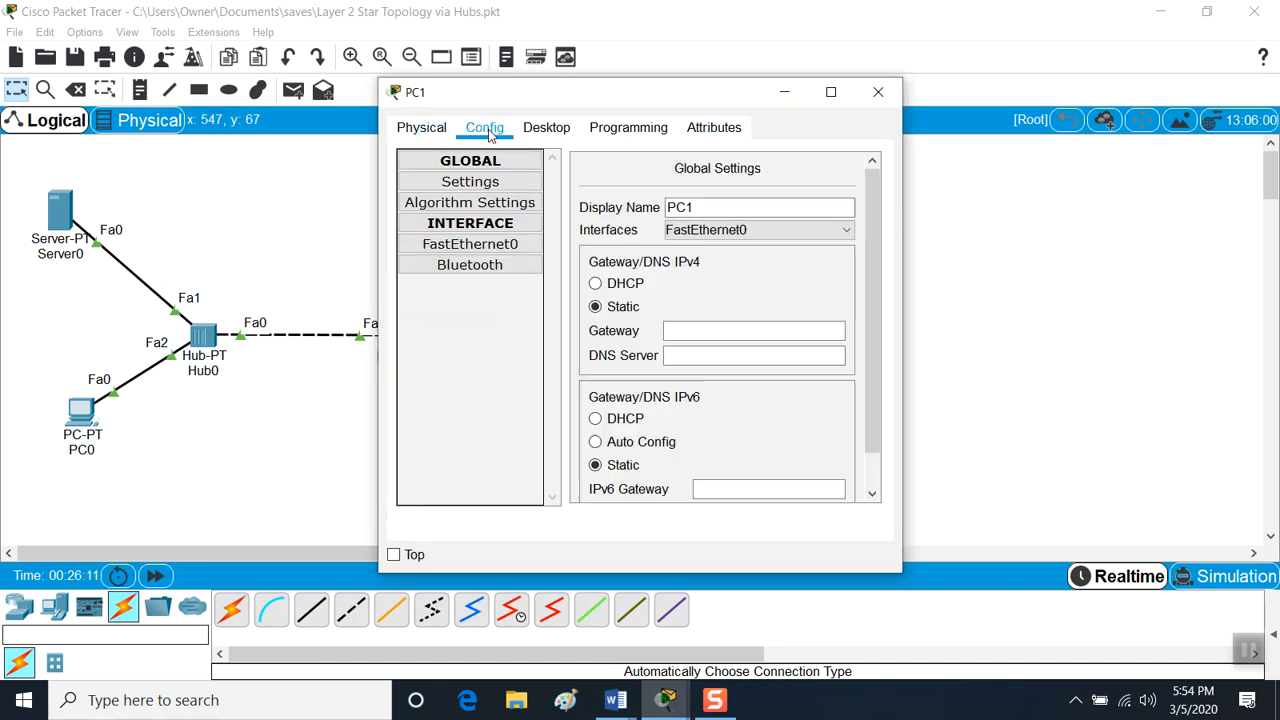
click(733, 330)
text(192.168.1.1)
click(734, 351)
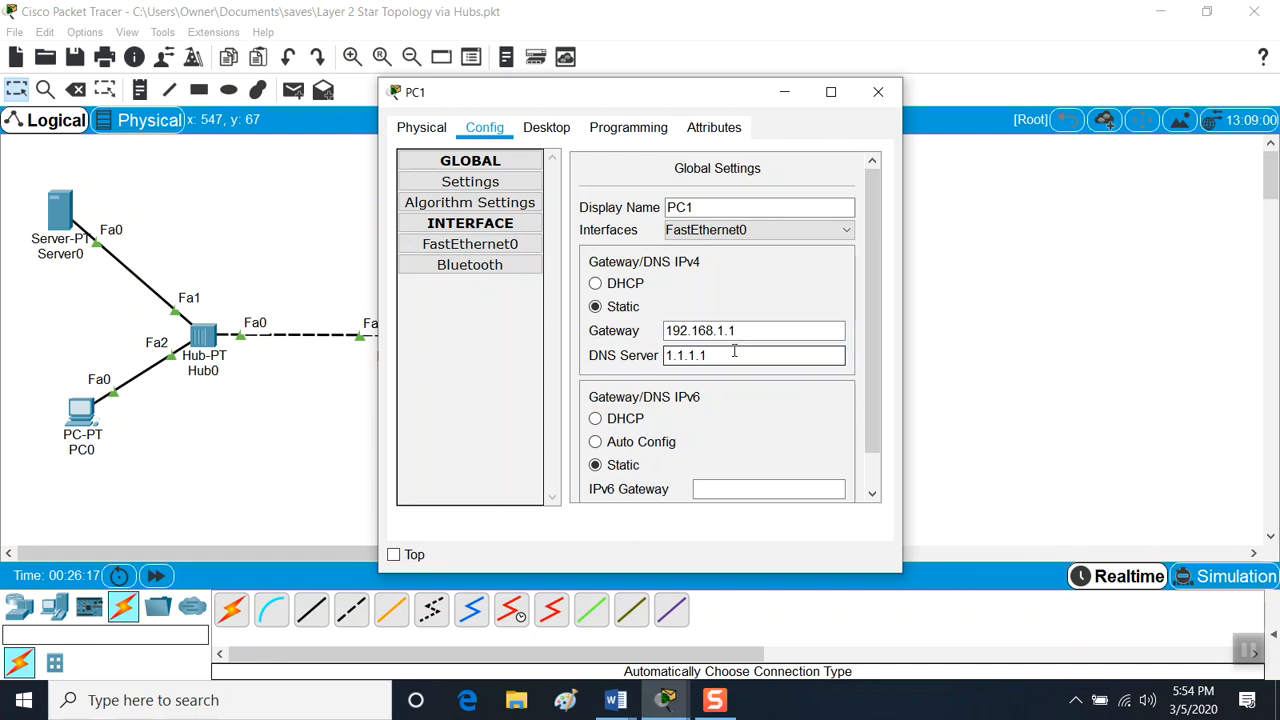
Give PC1's FastEthernet0 interface the static IP address 192.168.1.24 with subnet mask 255.255.255.0, and close the PC1 window.
click(515, 255)
click(763, 314)
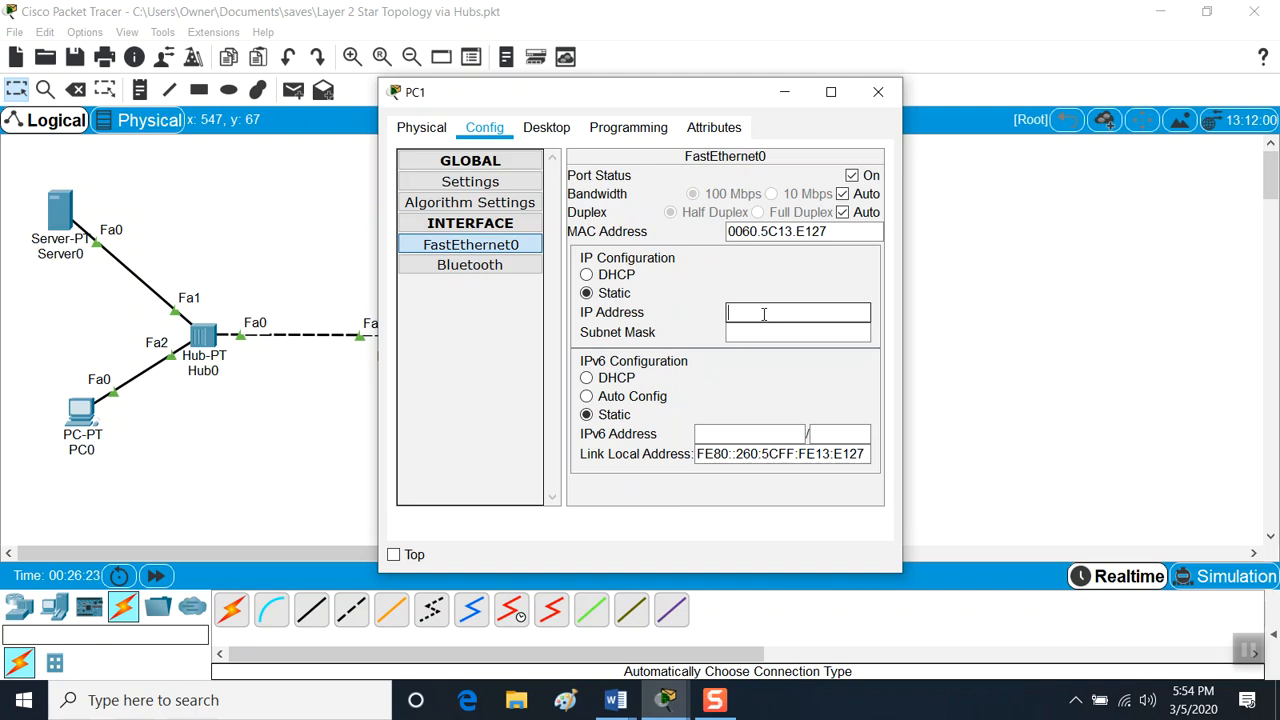
text(192.168.1.24)
click(772, 333)
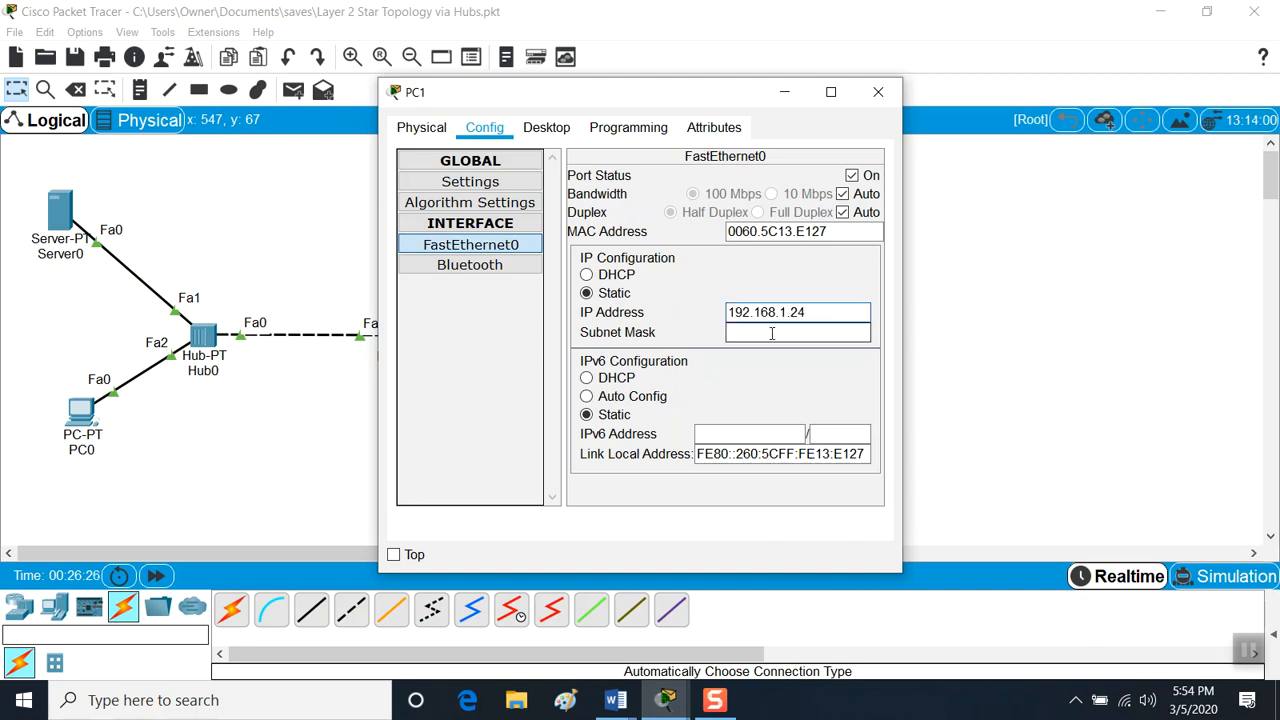
click(772, 333)
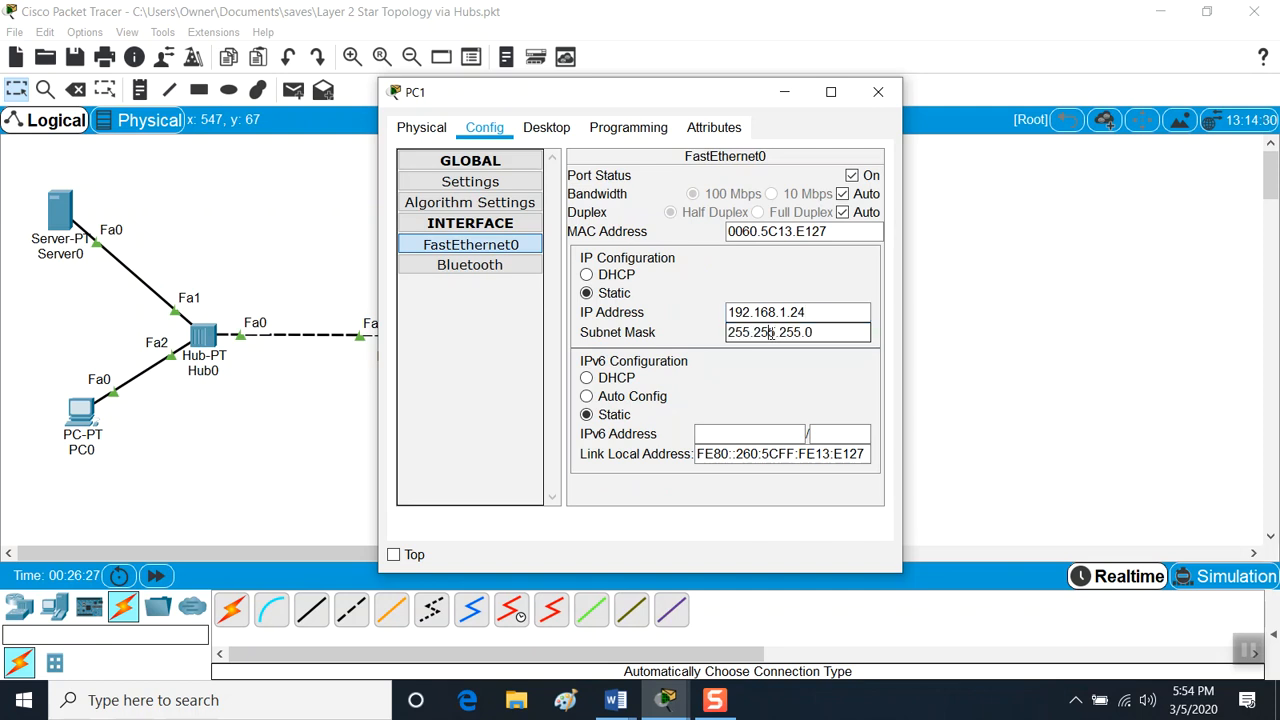
click(878, 92)
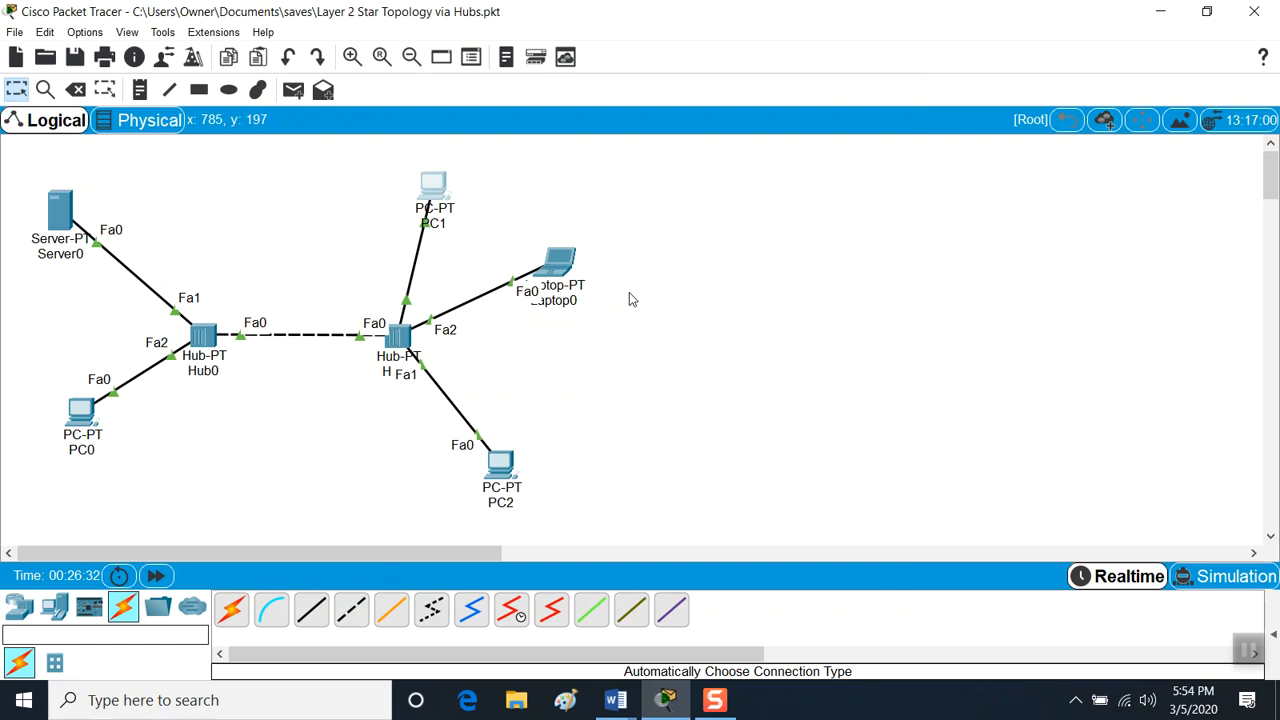
Open the command prompt on Laptop0.
click(566, 272)
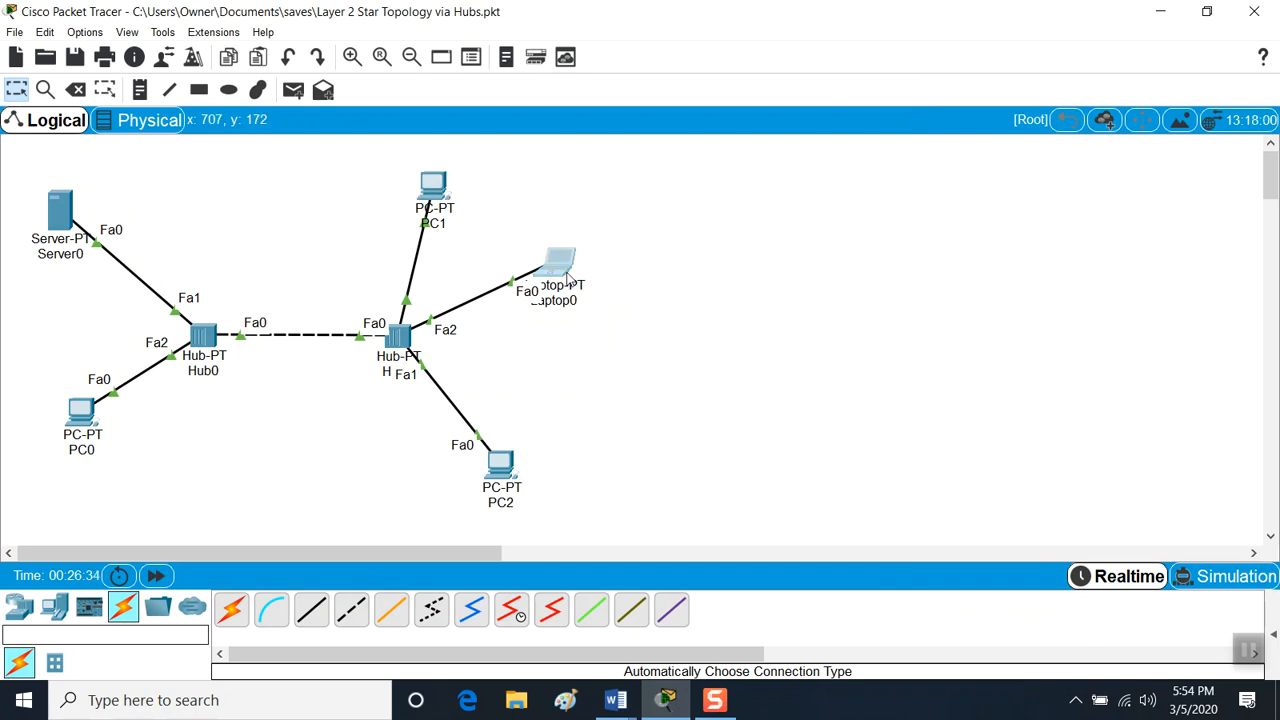
click(550, 130)
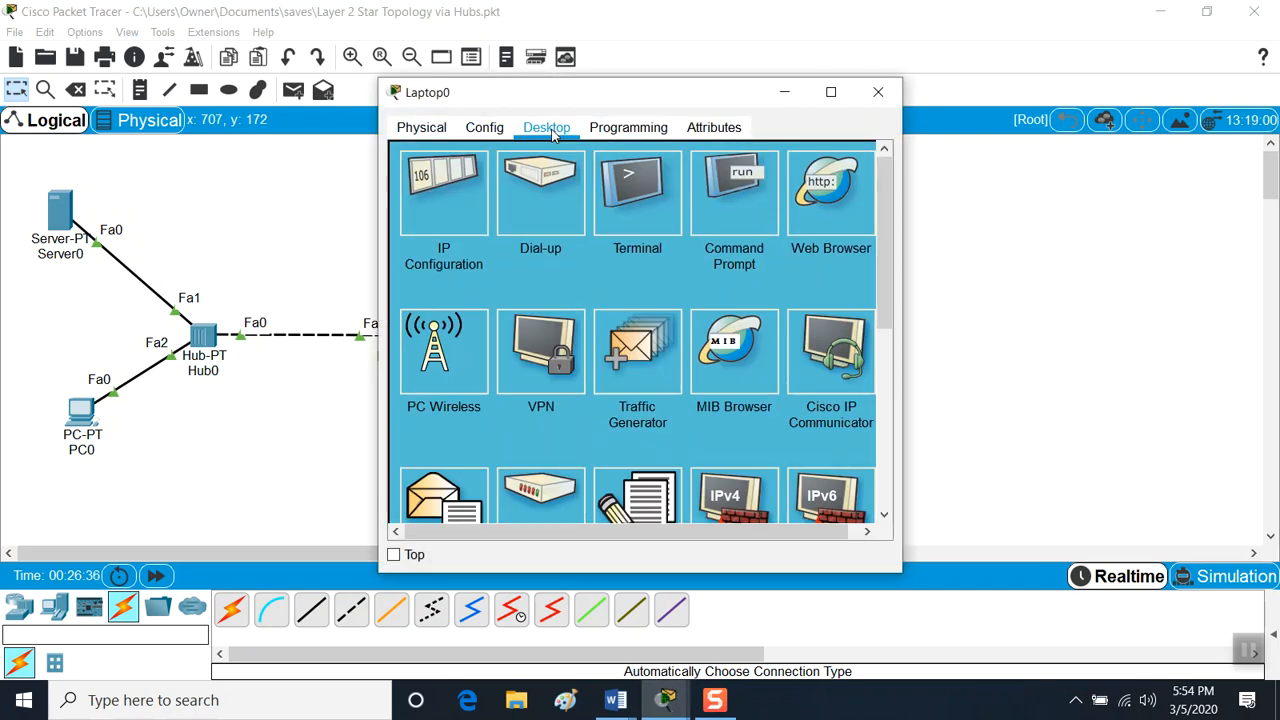
click(712, 196)
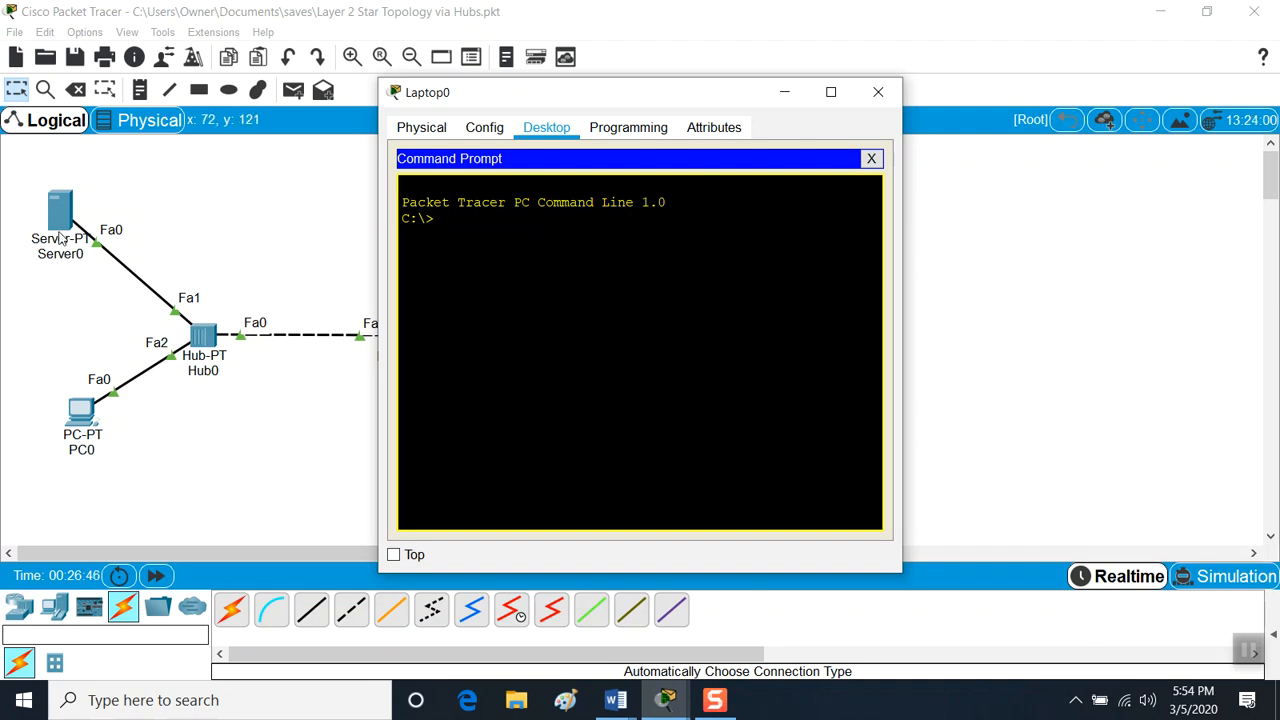
text(ping 192.168.1.)
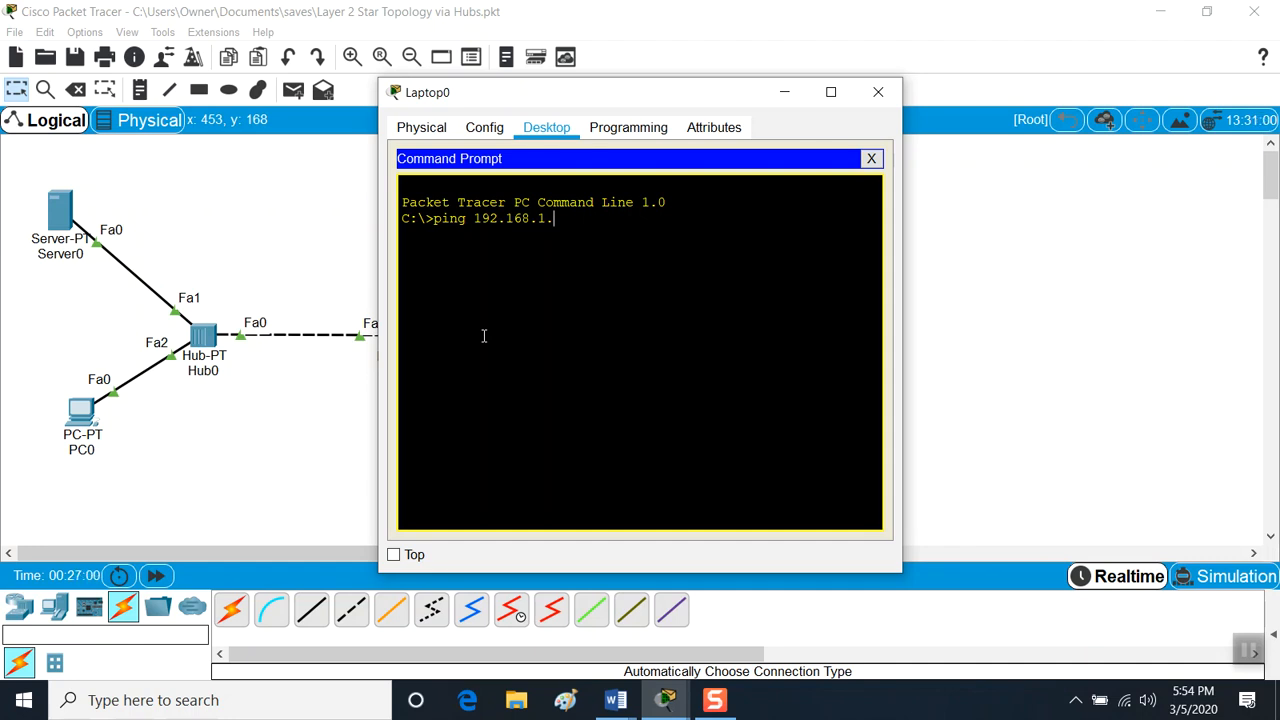
text(23)
key(BackSpace)
key(BackSpace)
key(BackSpace)
key(BackSpace)
key(BackSpace)
key(BackSpace)
key(BackSpace)
key(BackSpace)
key(BackSpace)
key(BackSpace)
key(BackSpace)
key(BackSpace)
key(BackSpace)
key(BackSpace)
key(BackSpace)
key(BackSpace)
key(BackSpace)
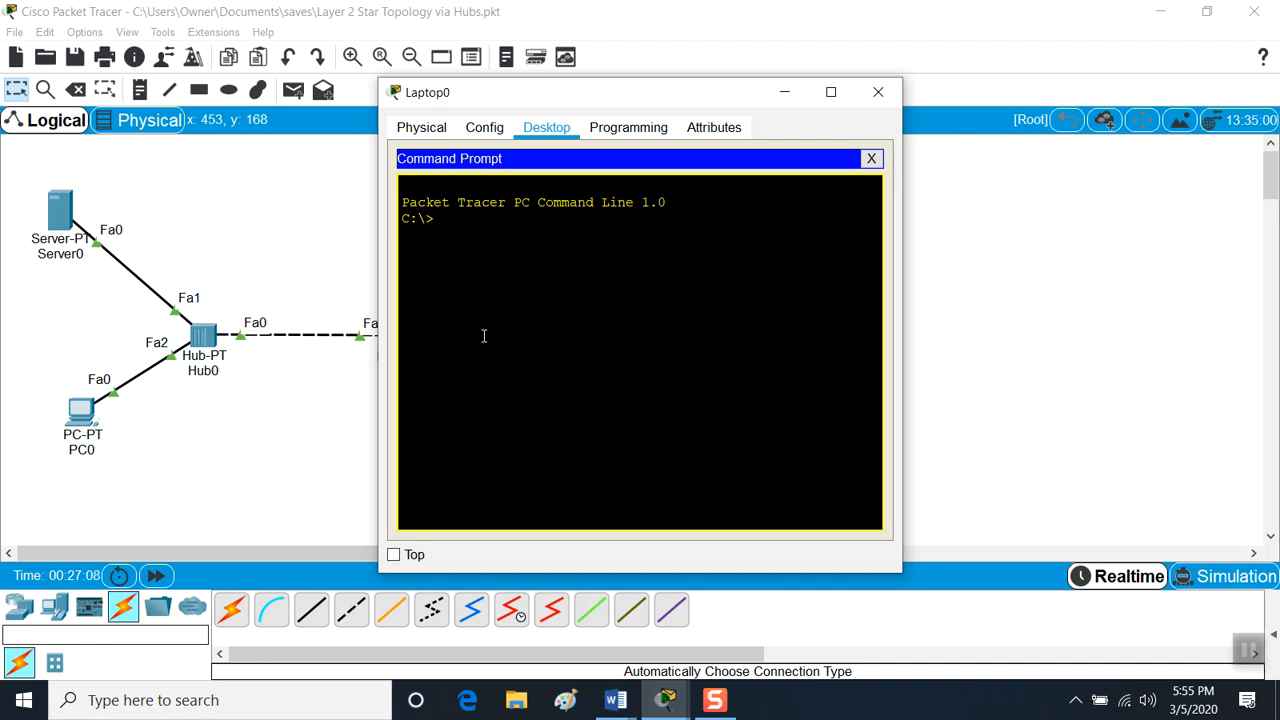
Run ipconfig in Laptop0's command prompt and check the last octet of its FastEthernet0 IP address.
text(ipconfig)
key(Return)
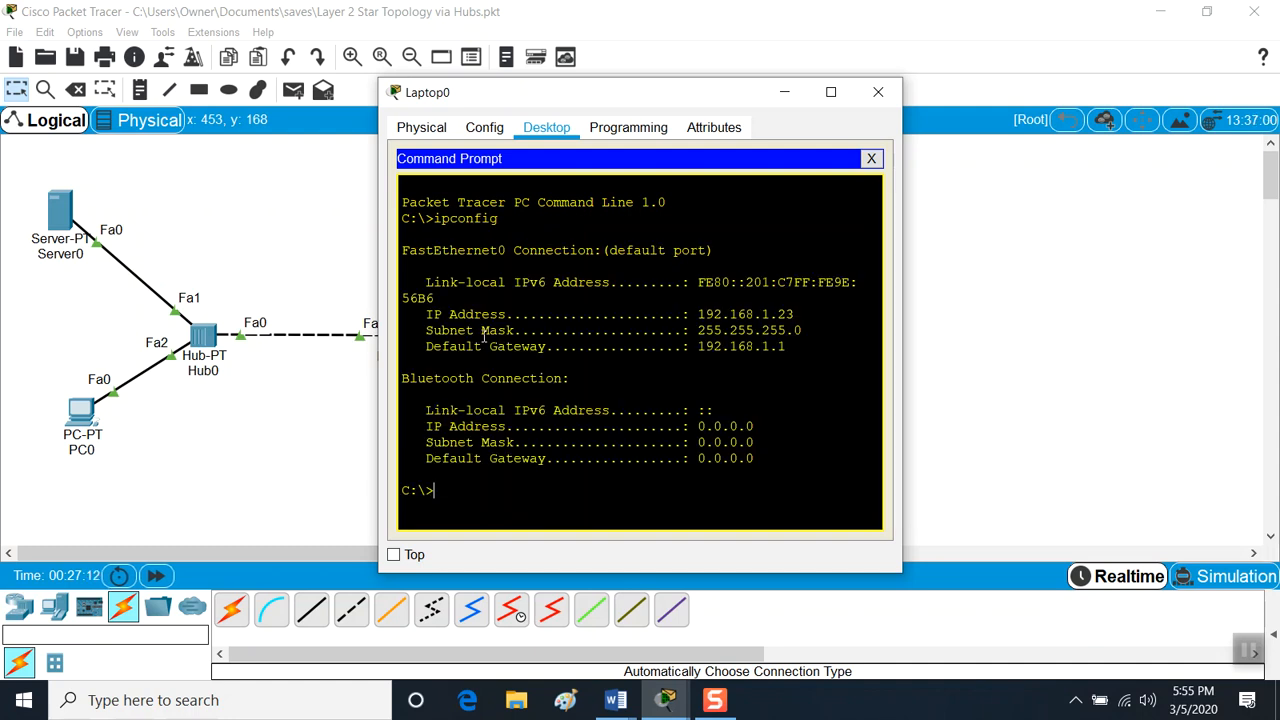
drag(778, 314, 795, 315)
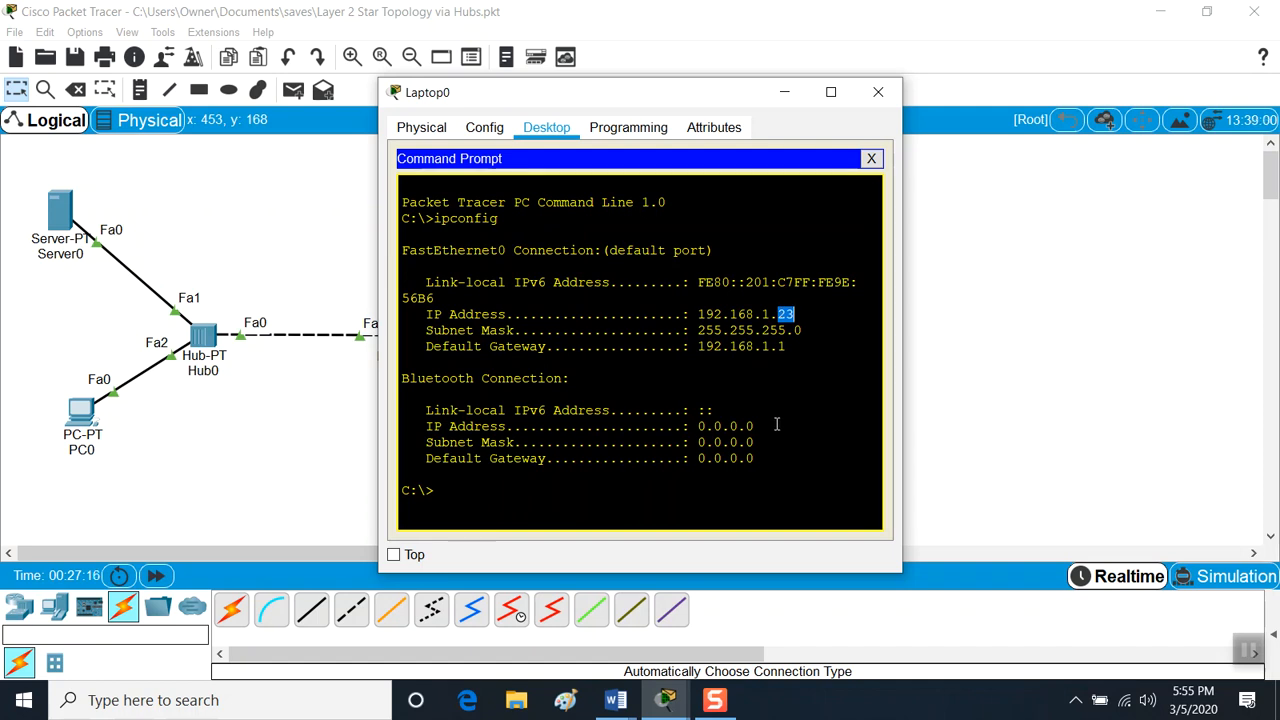
click(754, 477)
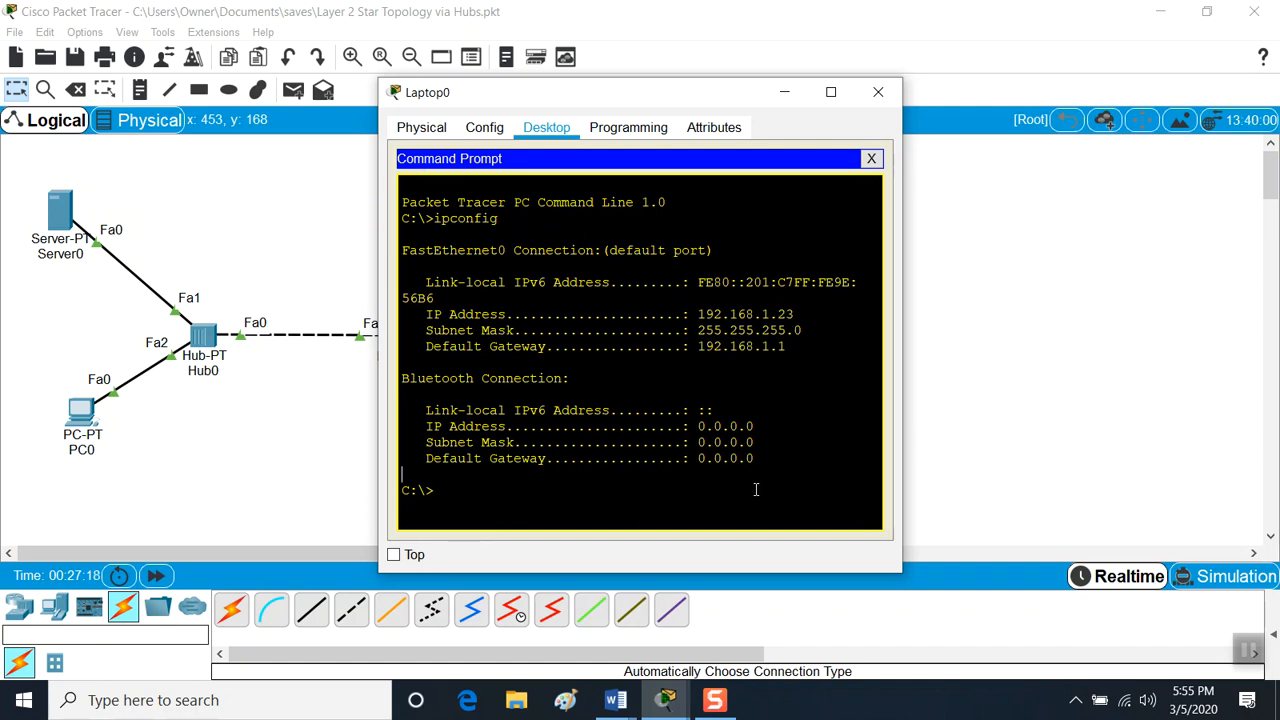
Ping 192.168.1.23, the laptop's own address, from Laptop0's command prompt.
text(ping 192.168.1.)
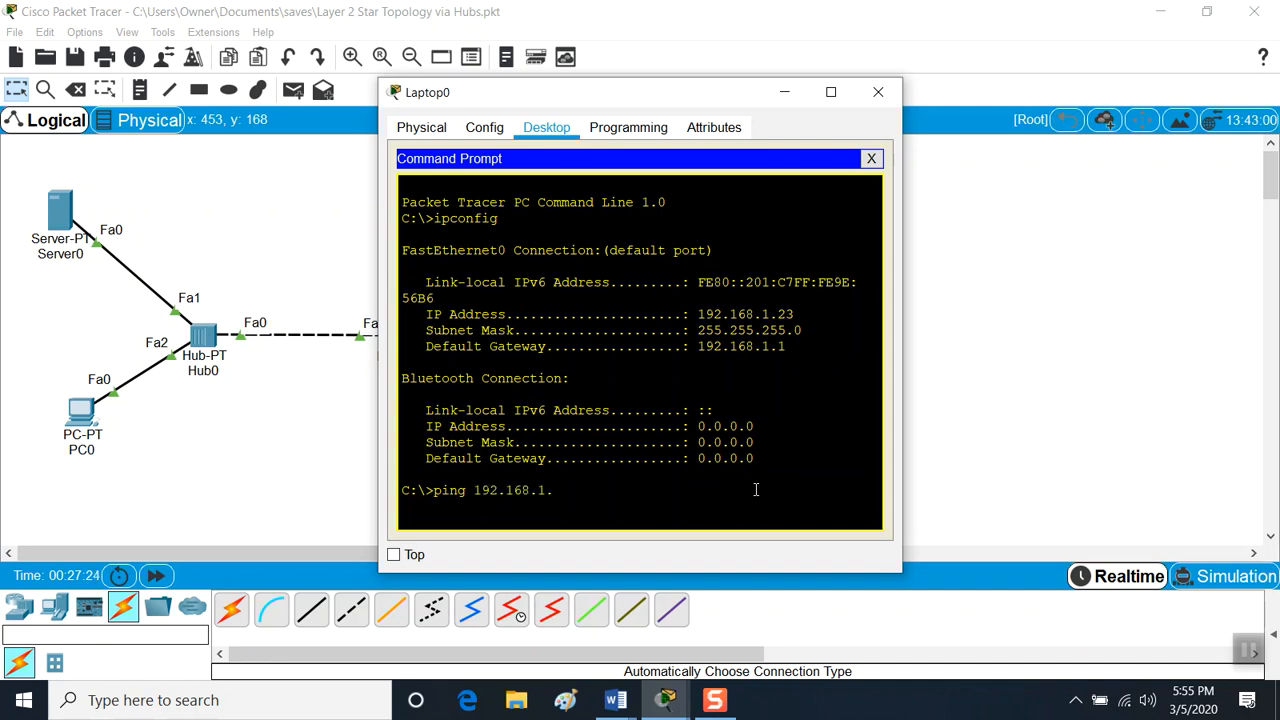
text(23)
key(Return)
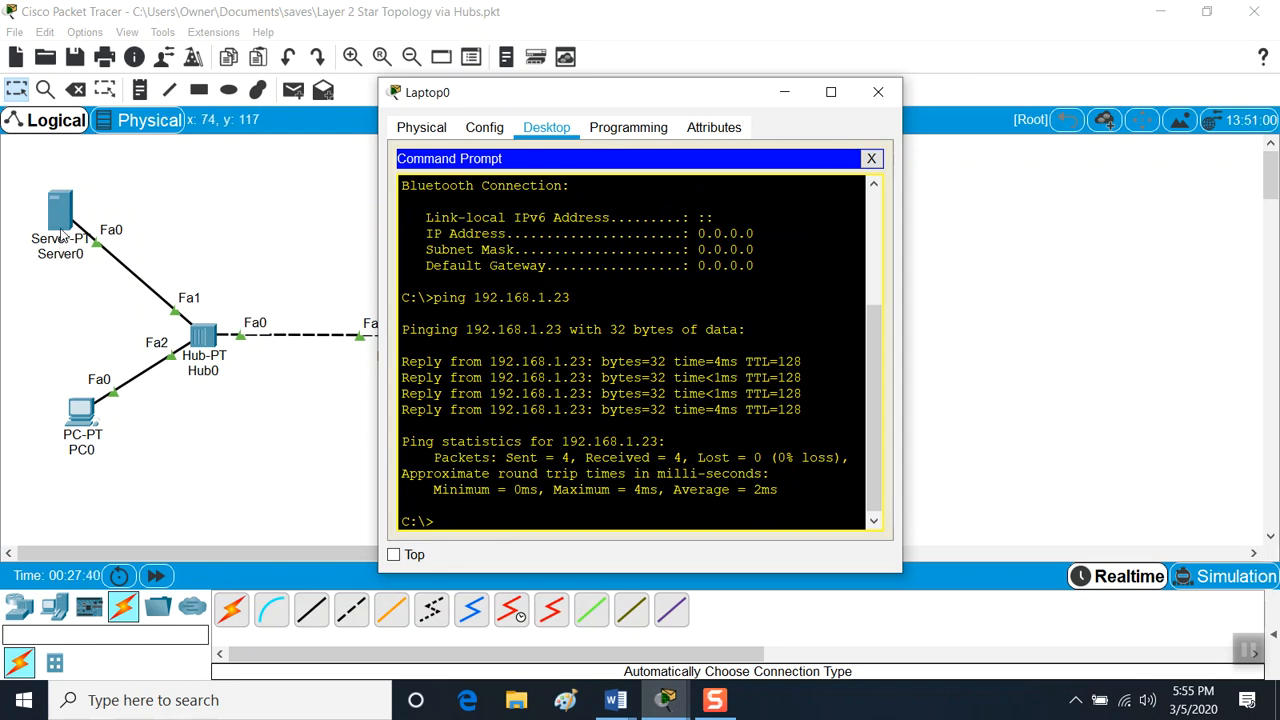
Ping the server at 192.168.1.11 from Laptop0 by reusing the previous ping command with the last octet changed to 11.
key(Up)
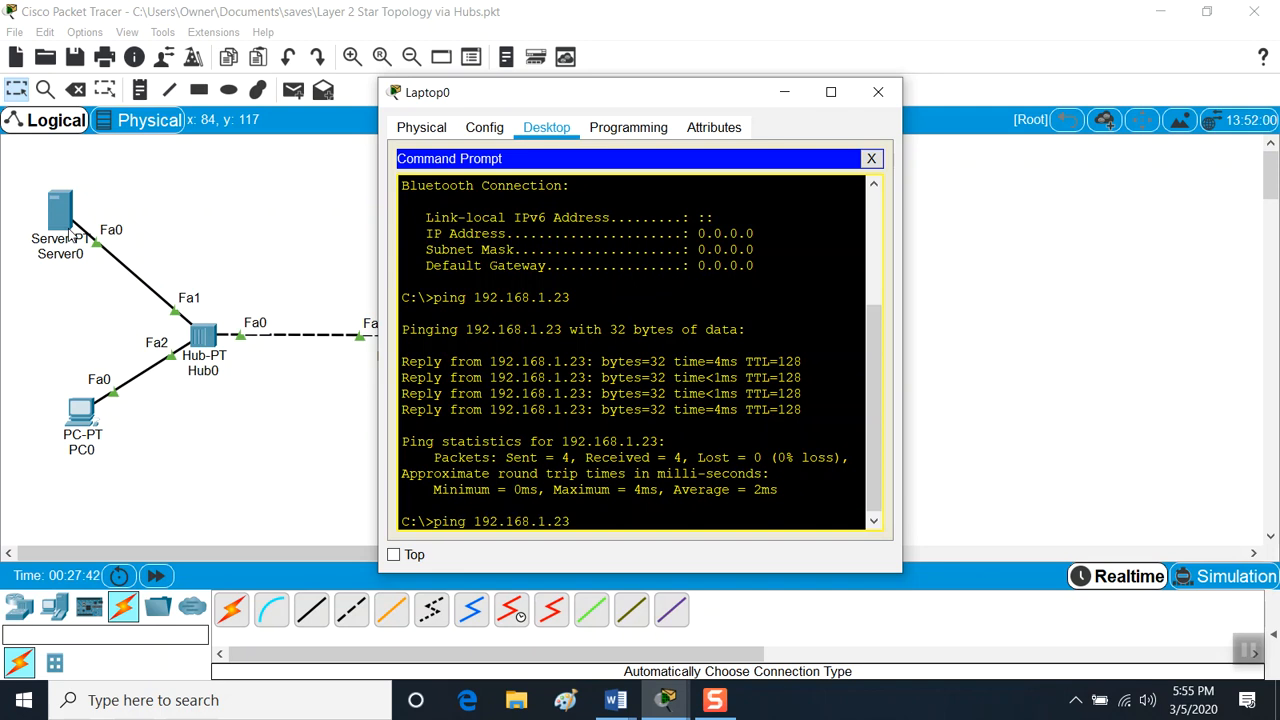
key(BackSpace)
key(BackSpace)
text(11)
key(Return)
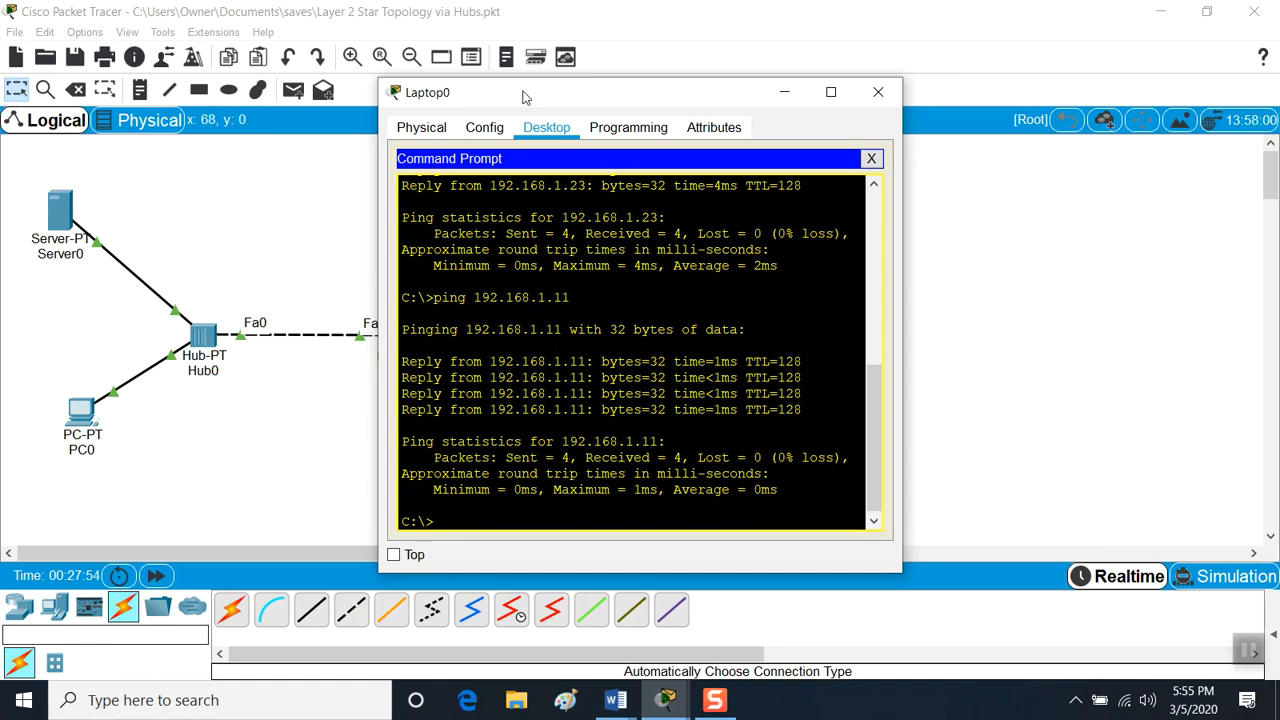
Move the Laptop0 window aside, view PC1's global gateway and DNS settings, and return to the topology workspace.
drag(522, 97, 749, 55)
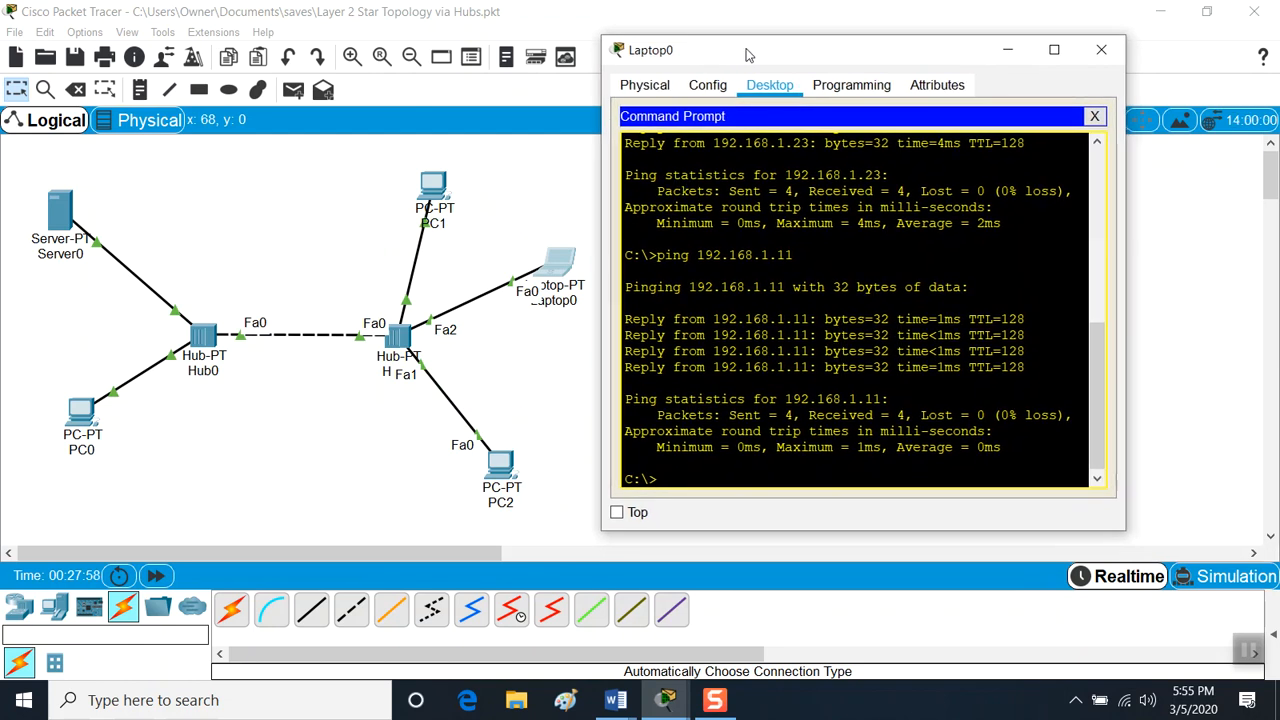
click(422, 185)
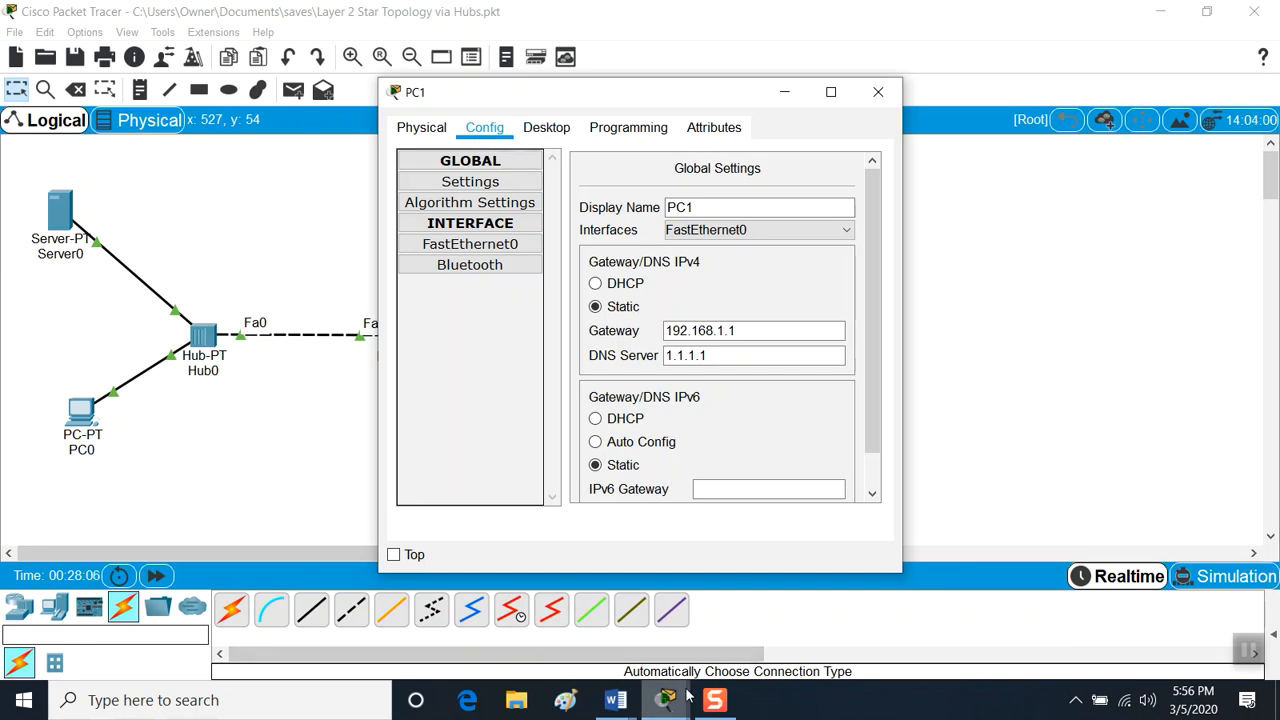
mouse_move(687, 697)
mouse_move(697, 657)
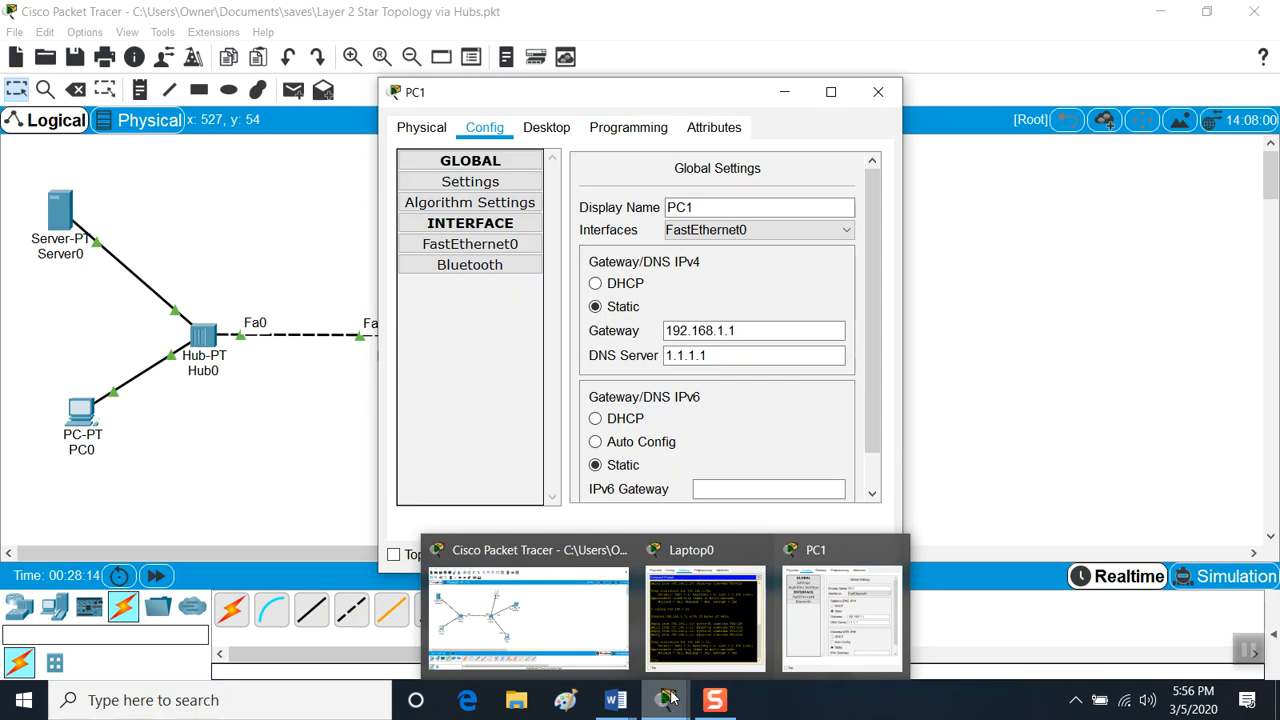
click(929, 388)
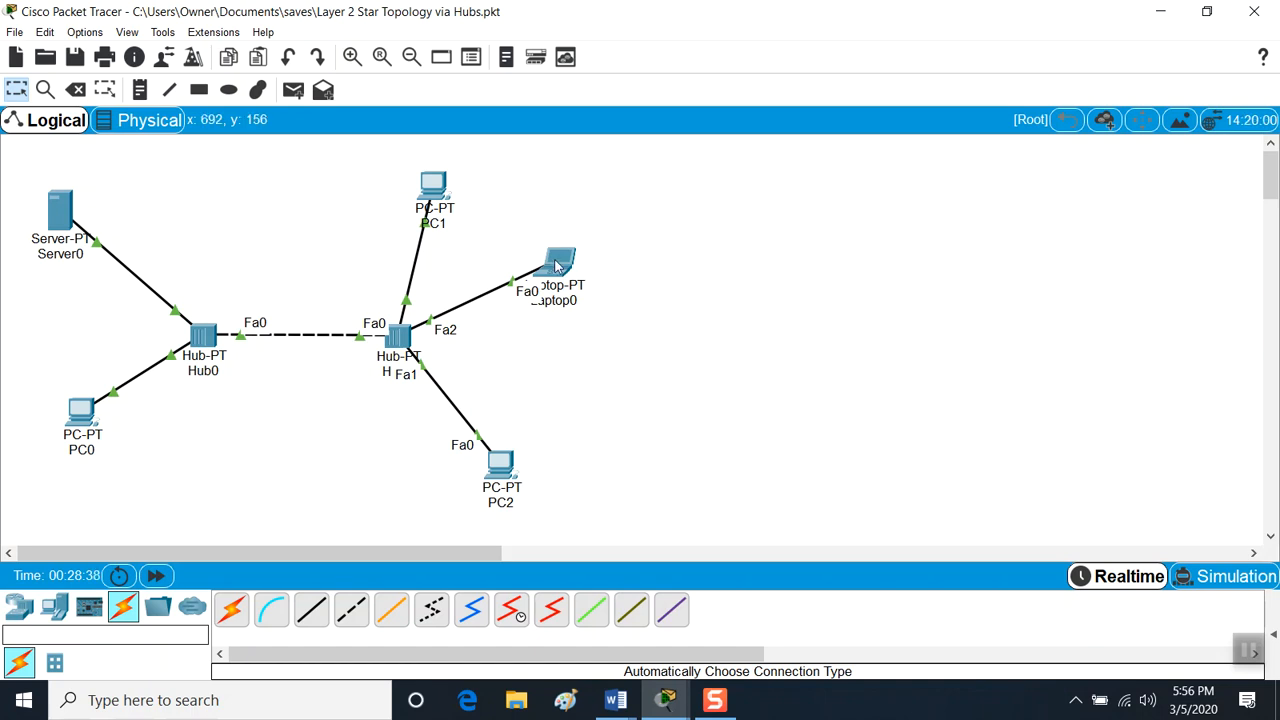
Check the IP address summaries of Laptop0, PC1 and Server0 in the topology.
mouse_move(558, 278)
mouse_move(440, 192)
mouse_move(57, 207)
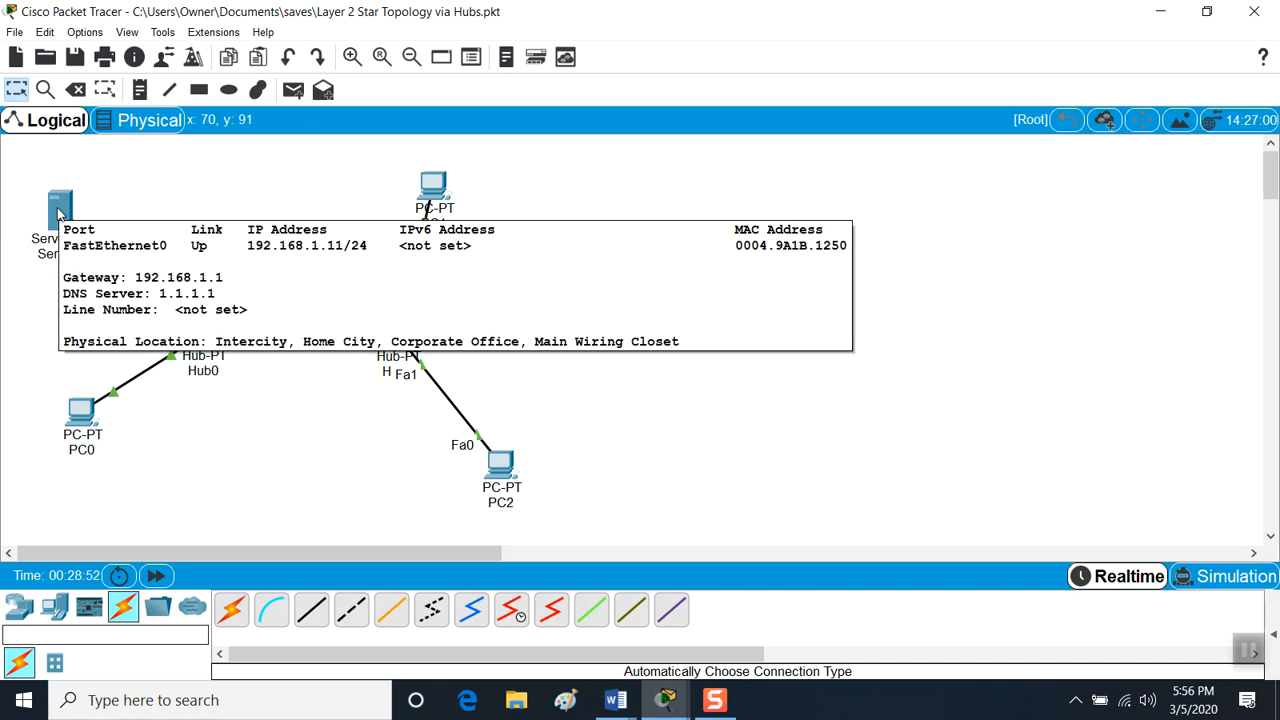